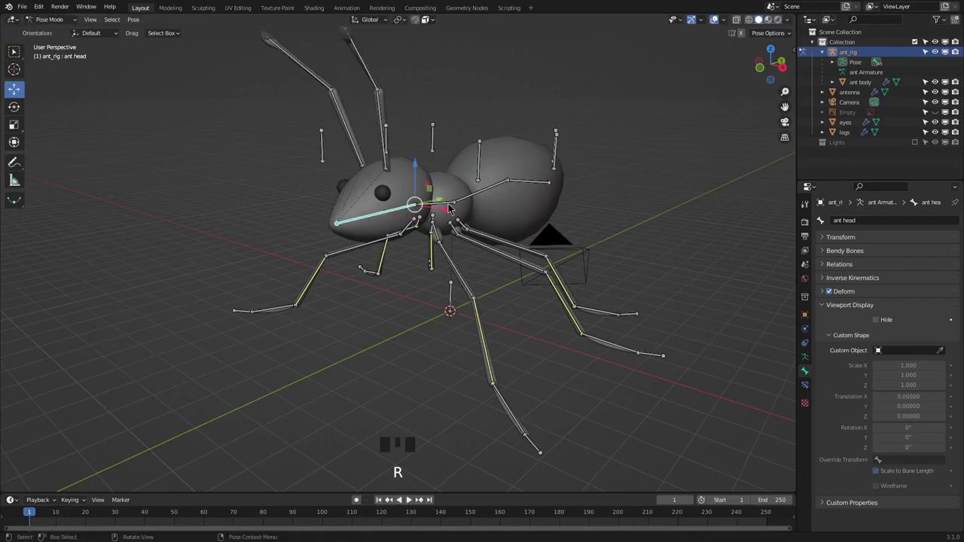
Step: Test-move the ant body bone in Pose Mode, then cancel the move
{"action": "left_click", "coordinate": [450, 210]}
{"action": "key", "text": "g"}
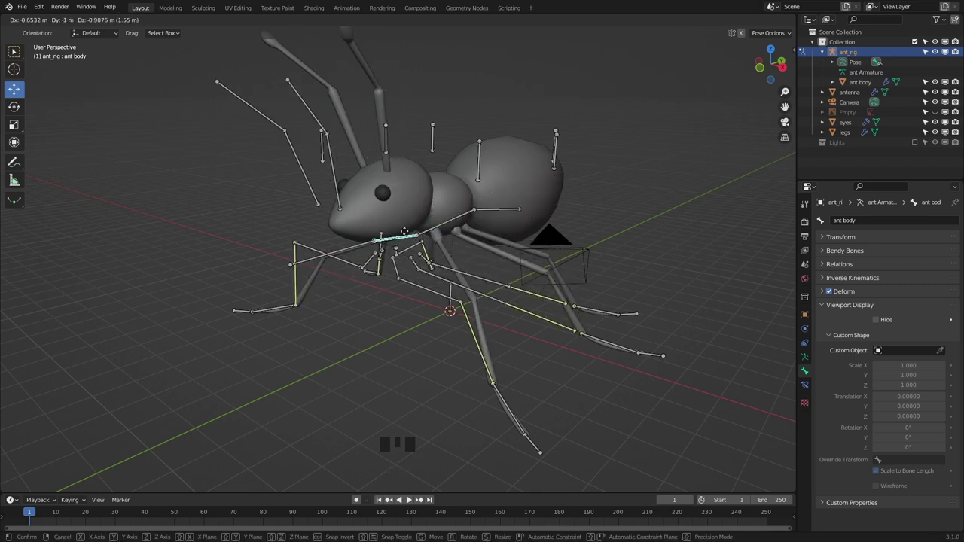
{"action": "right_click", "coordinate": [431, 240]}
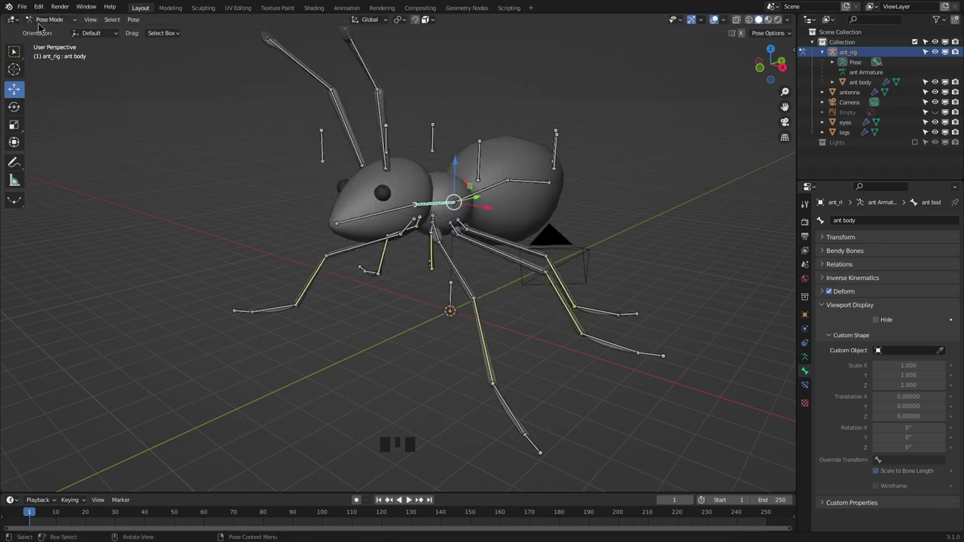
Step: Uncheck the armature's Viewport Display > In Front and orbit to check the bones are hidden
{"action": "left_click", "coordinate": [804, 358]}
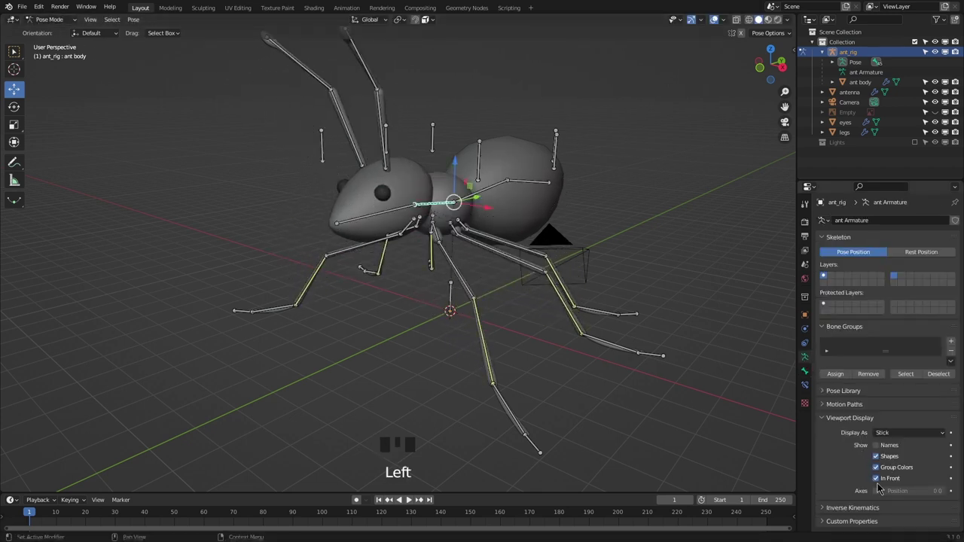
{"action": "left_click", "coordinate": [876, 479]}
{"action": "middle_click_drag", "start_coordinate": [561, 192], "coordinate": [525, 209]}
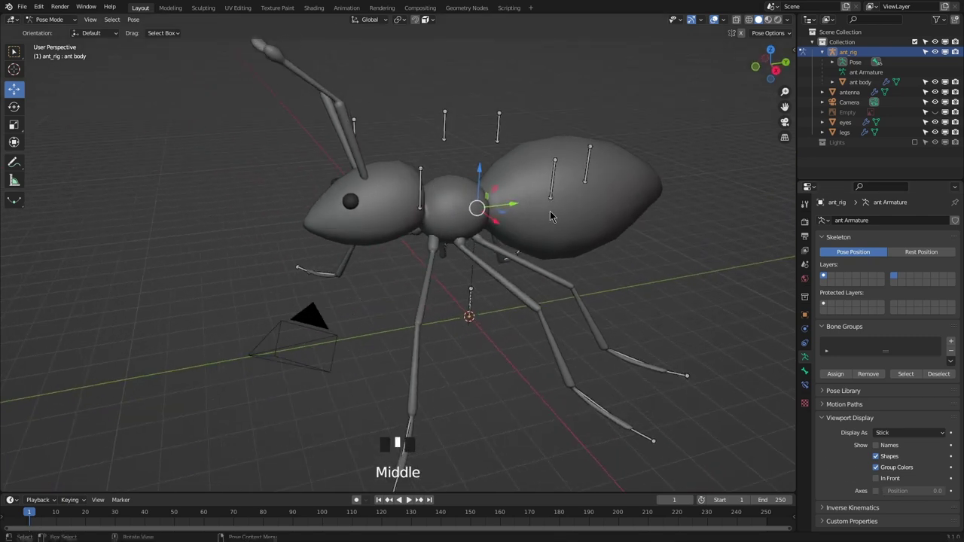
{"action": "middle_click_drag", "start_coordinate": [538, 284], "coordinate": [595, 256]}
Step: Switch back to Object Mode and re-enable the armature's In Front display
{"action": "left_click", "coordinate": [47, 20]}
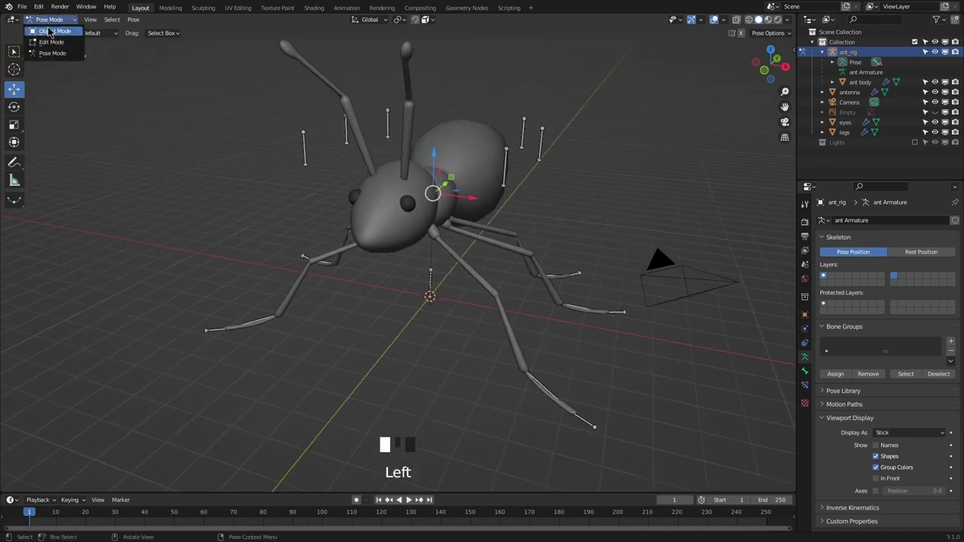
{"action": "left_click", "coordinate": [52, 32]}
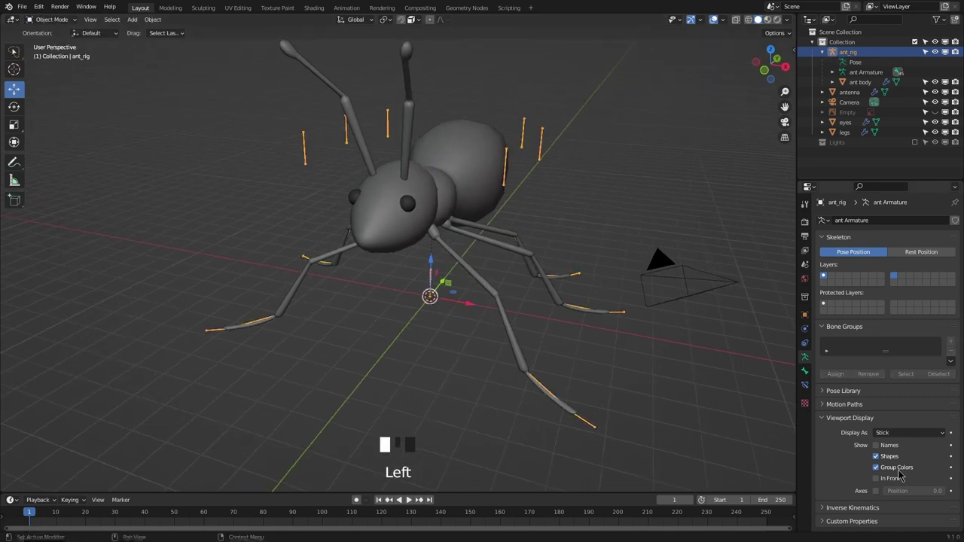
{"action": "left_click", "coordinate": [879, 479]}
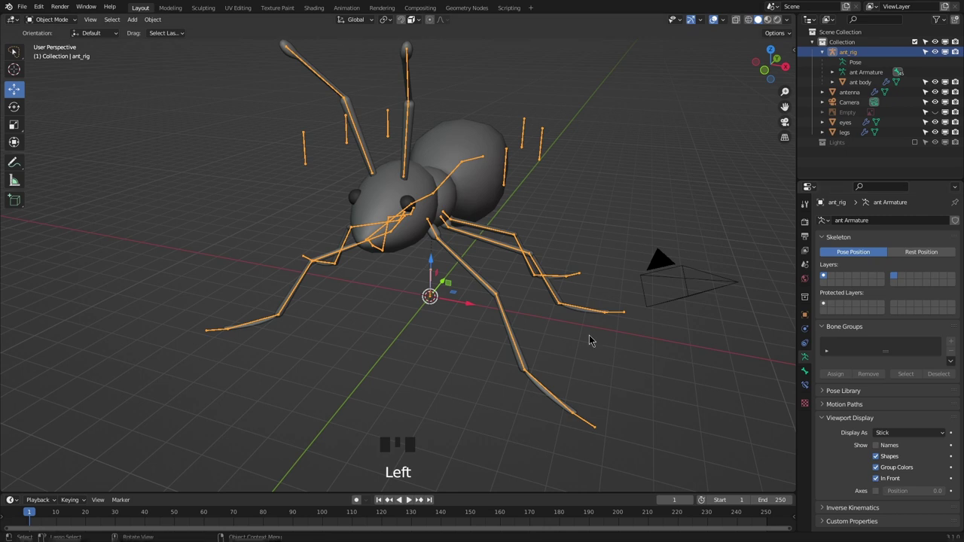
Step: Test-move the ant body and the ant rig with G, cancel, and reselect the body
{"action": "left_click", "coordinate": [588, 223]}
{"action": "left_click", "coordinate": [463, 185]}
{"action": "key", "text": "g"}
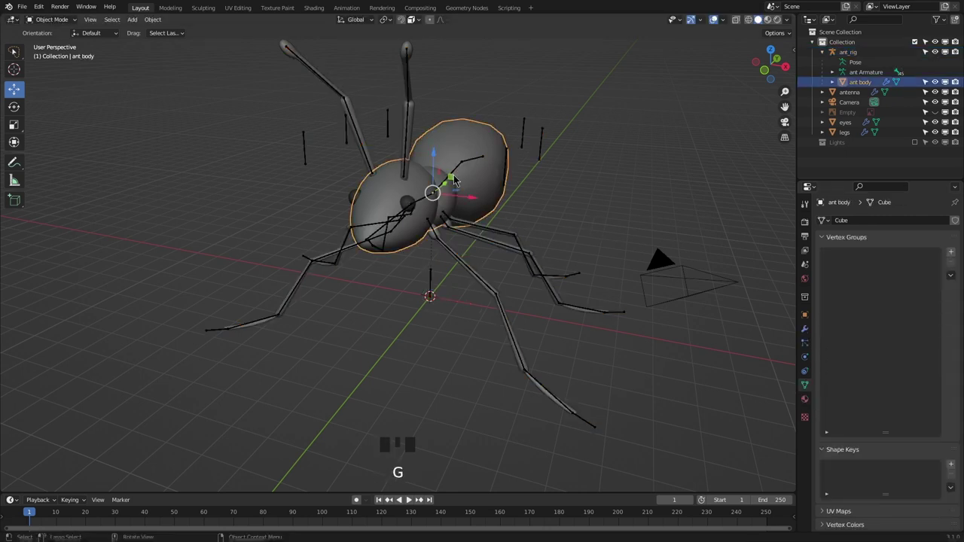
{"action": "left_click", "coordinate": [475, 168]}
{"action": "key", "text": "g"}
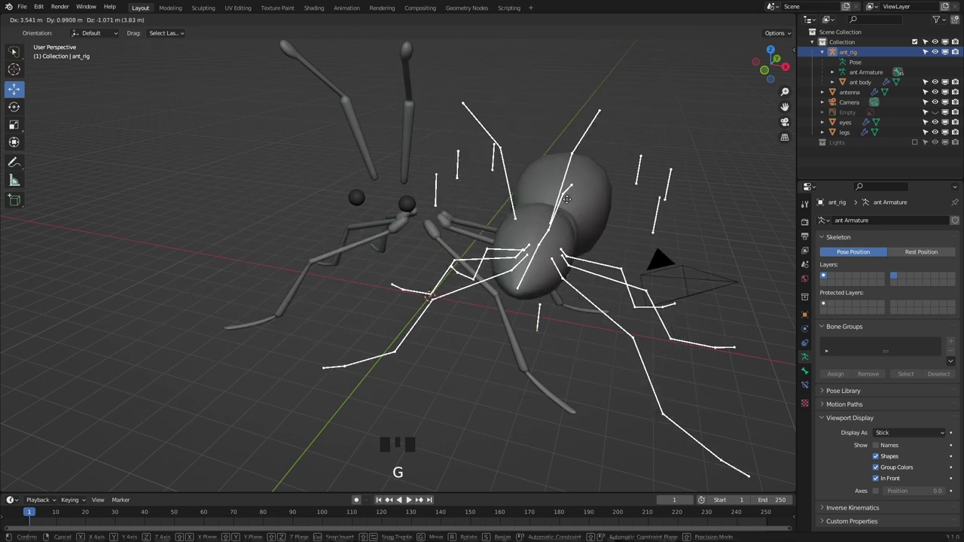
{"action": "right_click", "coordinate": [466, 167]}
{"action": "left_click", "coordinate": [477, 192]}
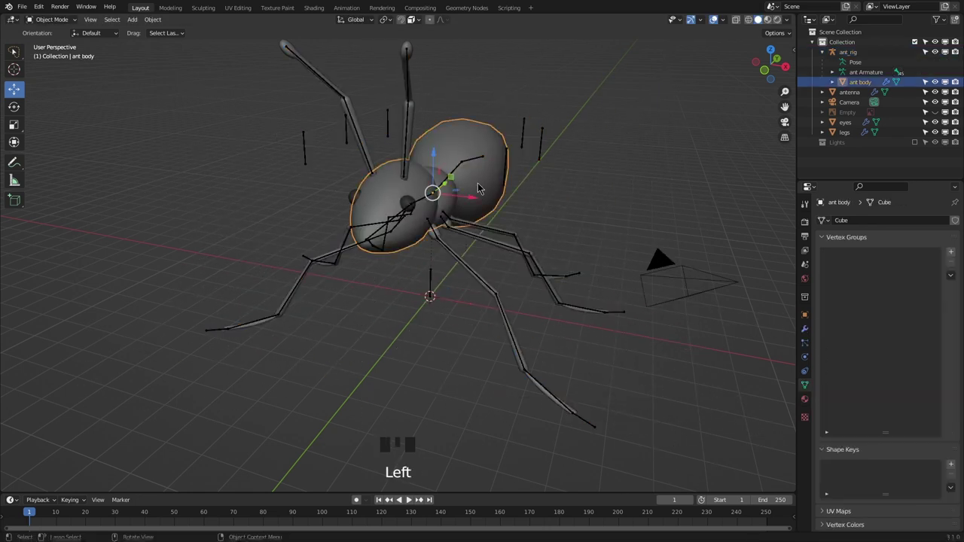
{"action": "middle_click_drag", "start_coordinate": [553, 213], "coordinate": [518, 202]}
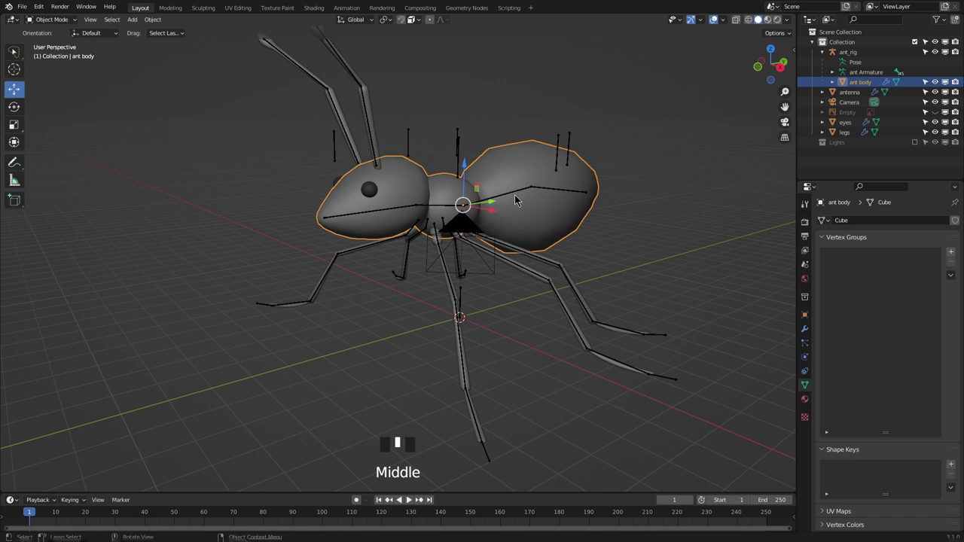
Step: With ant body and ant_rig selected, clear the parent using Clear and Keep Transformation
{"action": "left_click", "coordinate": [515, 198], "text": "shift"}
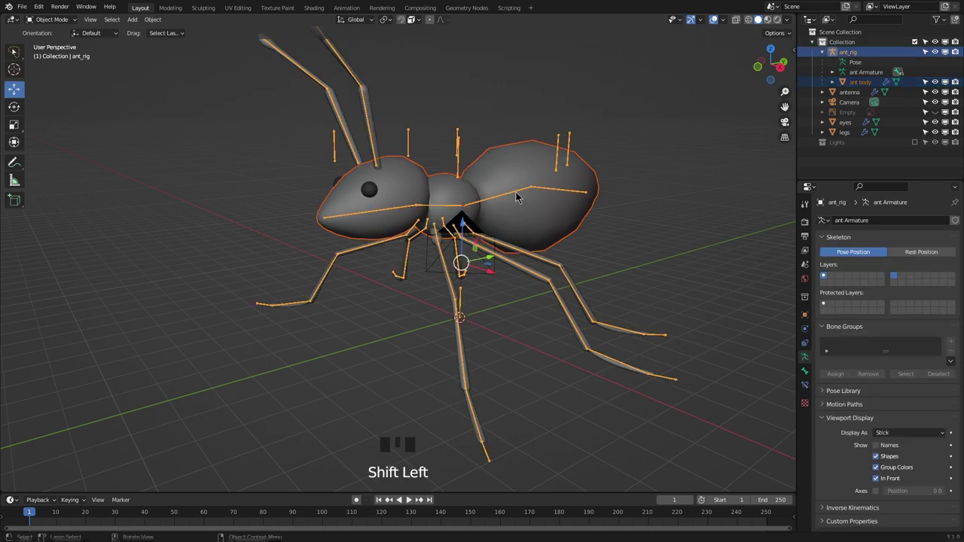
{"action": "key", "text": "alt+p"}
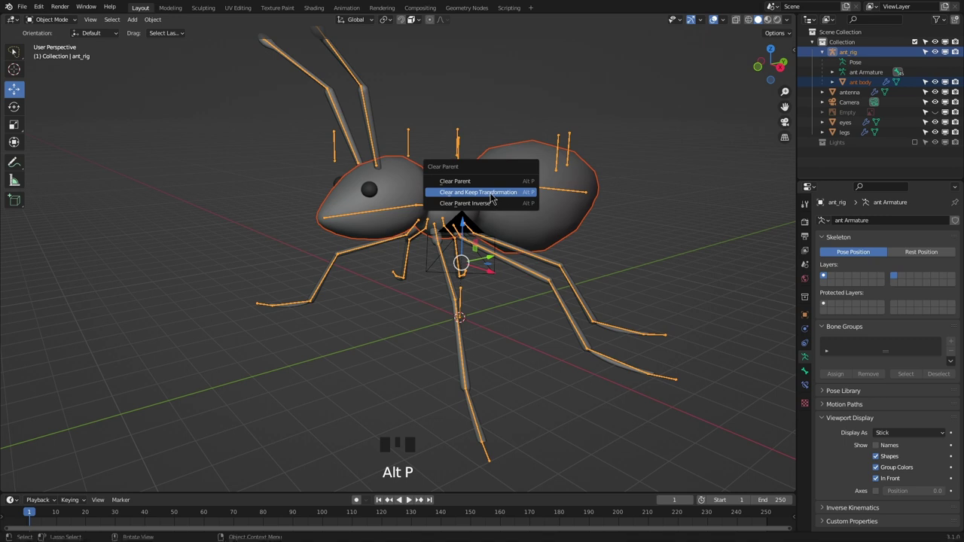
{"action": "left_click", "coordinate": [495, 193]}
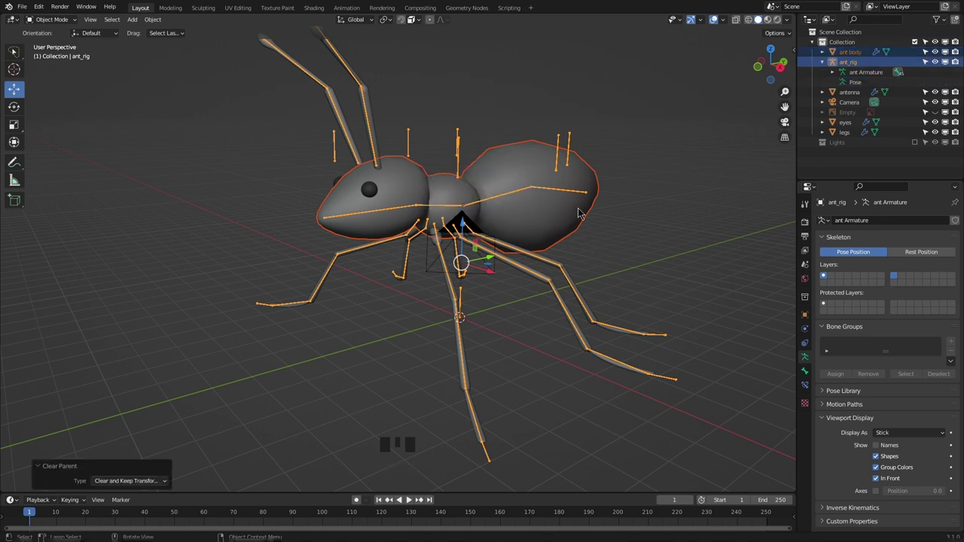
Step: Test-move the ant body and then the armature separately with G
{"action": "left_click", "coordinate": [525, 200]}
{"action": "key", "text": "g"}
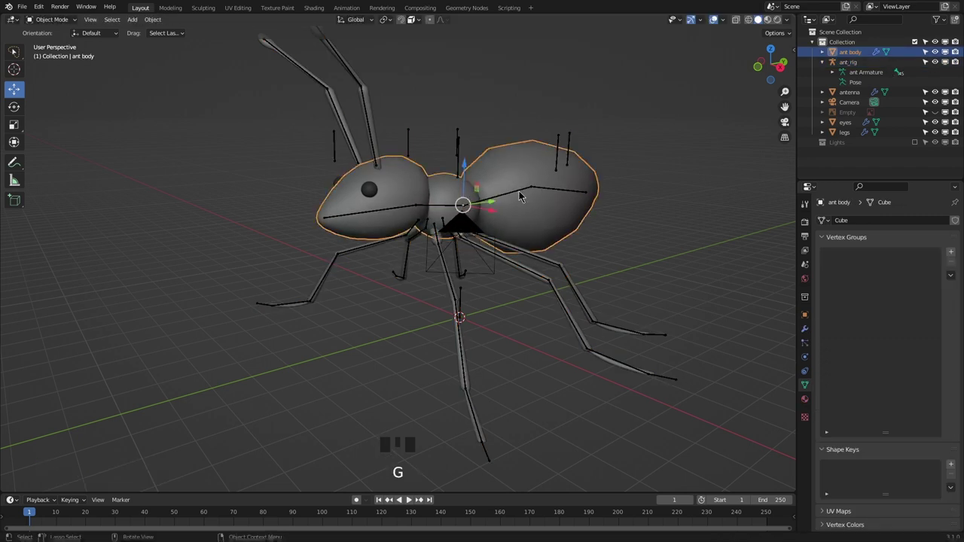
{"action": "left_click", "coordinate": [509, 236]}
{"action": "key", "text": "g"}
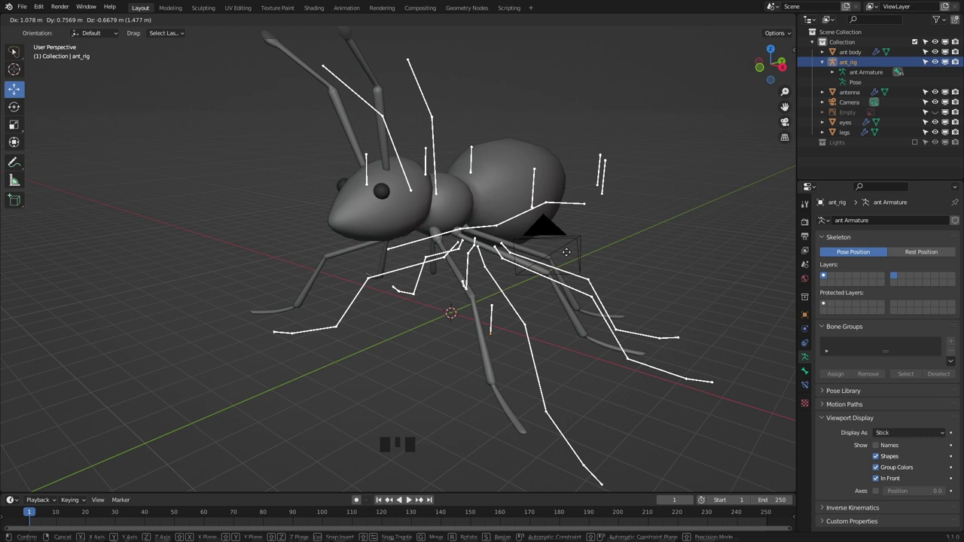
Step: Cancel the armature move, deselect everything and add a Mesh > Circle
{"action": "right_click", "coordinate": [397, 334]}
{"action": "left_click", "coordinate": [399, 331]}
{"action": "middle_click_drag", "start_coordinate": [408, 327], "coordinate": [399, 265], "text": "shift"}
{"action": "left_click", "coordinate": [153, 19]}
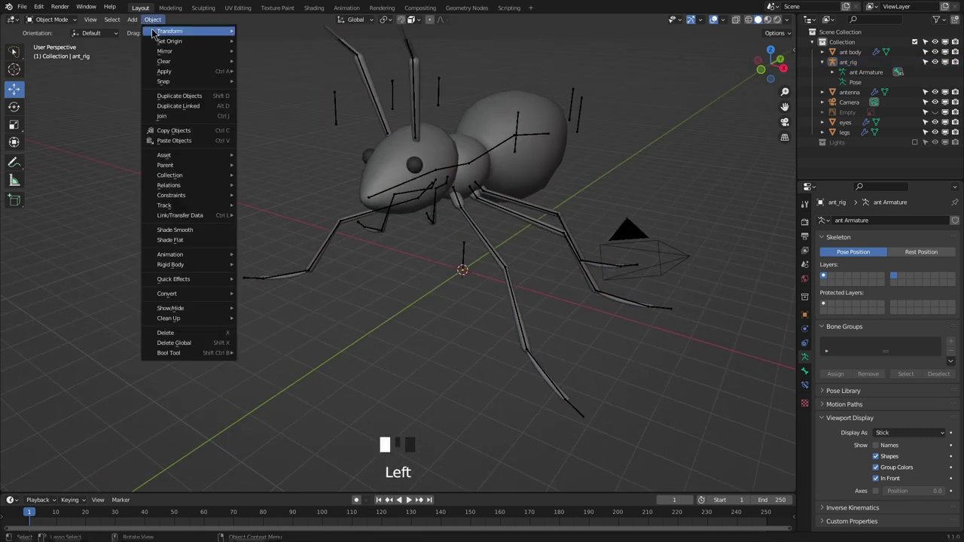
{"action": "mouse_move", "coordinate": [153, 32]}
{"action": "mouse_move", "coordinate": [133, 20]}
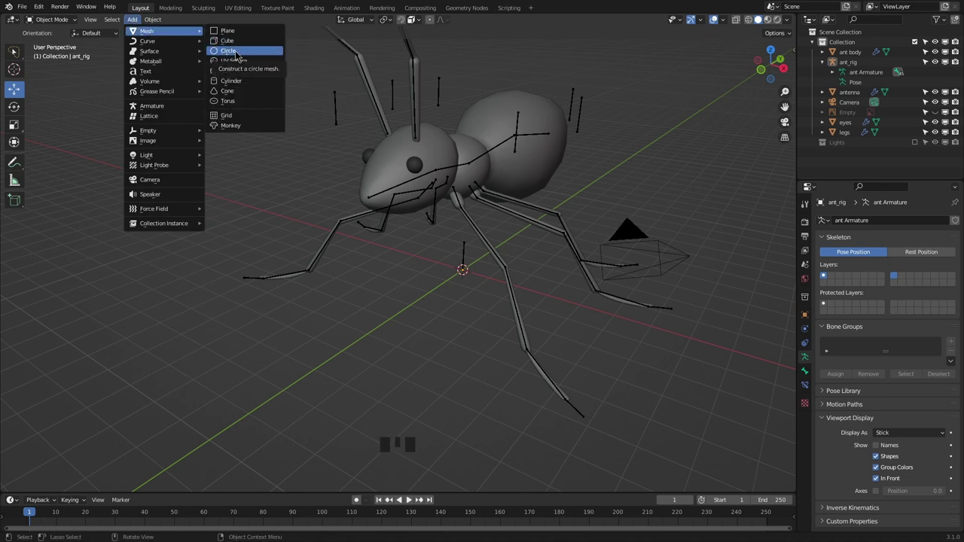
{"action": "left_click", "coordinate": [235, 53]}
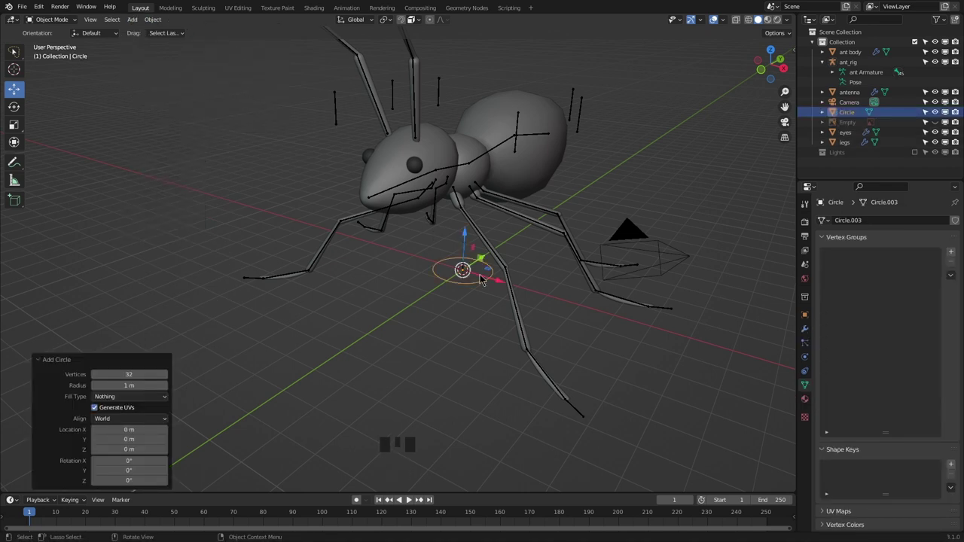
Step: Drag the circle about 8.57 m along negative Y and zoom in on it
{"action": "middle_click_drag", "start_coordinate": [482, 280], "coordinate": [527, 294]}
{"action": "left_click_drag", "start_coordinate": [527, 285], "coordinate": [248, 340]}
{"action": "middle_click_drag", "start_coordinate": [249, 340], "coordinate": [323, 283], "text": "shift"}
{"action": "scroll", "coordinate": [324, 282], "scroll_direction": "up", "scroll_amount": 4}
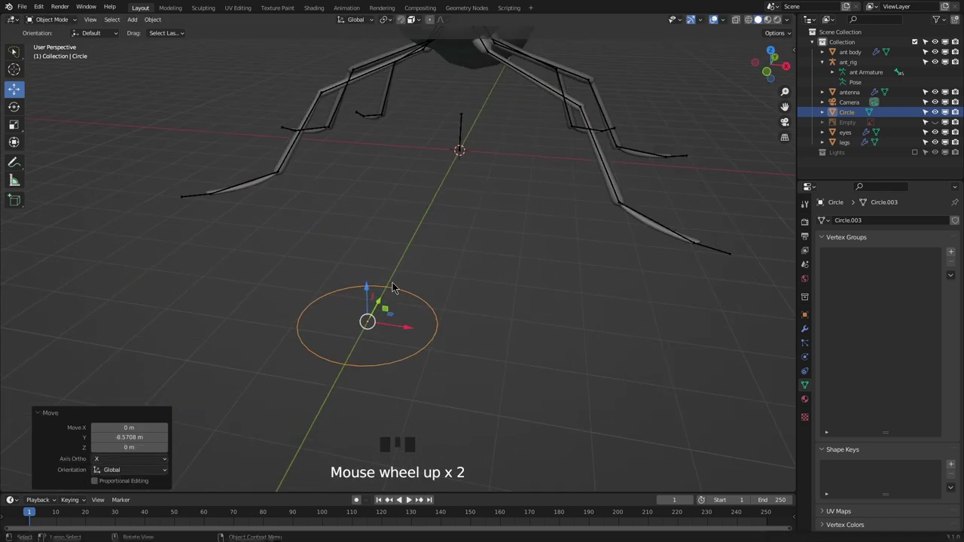
{"action": "middle_click_drag", "start_coordinate": [465, 346], "coordinate": [486, 266], "text": "shift"}
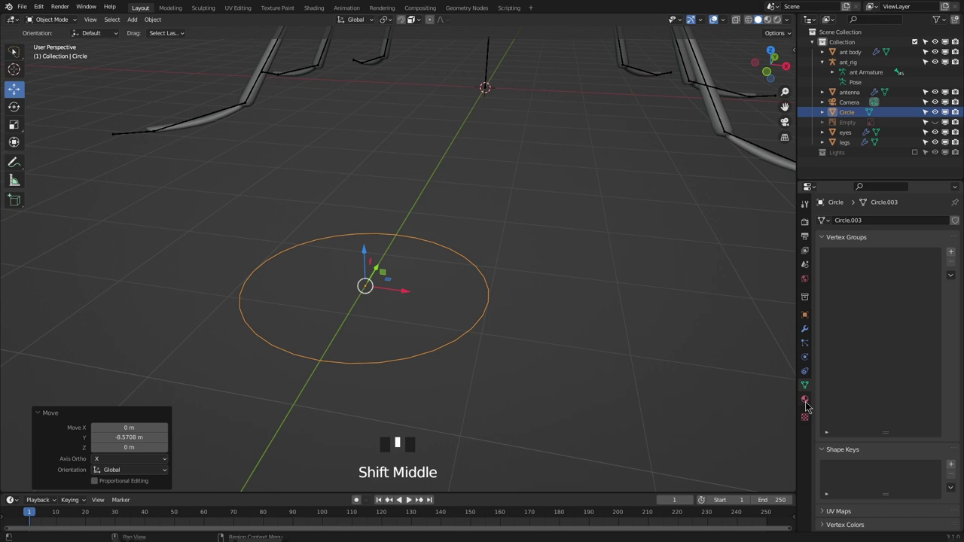
Step: Show the circle's name in the viewport and rename it 'controller'
{"action": "left_click", "coordinate": [804, 315]}
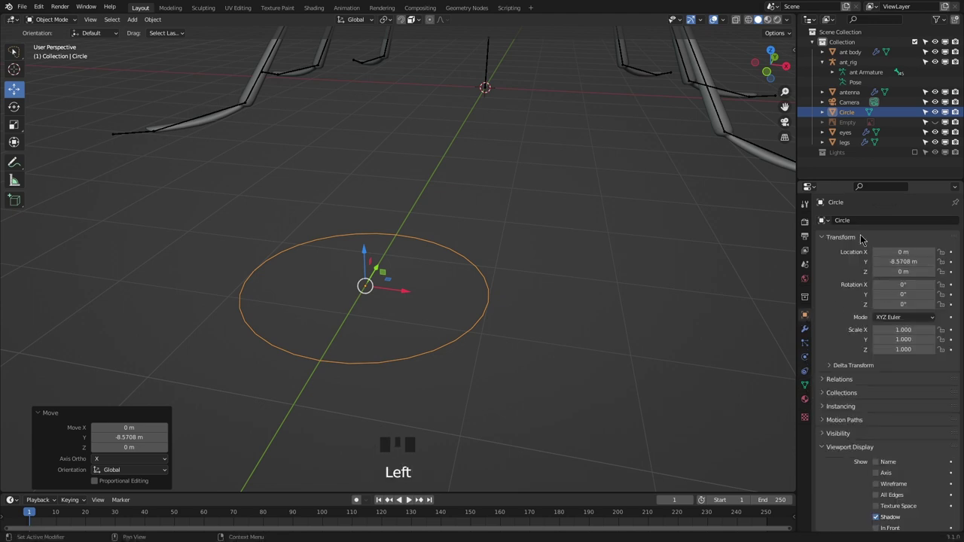
{"action": "scroll", "coordinate": [876, 467], "scroll_direction": "down", "scroll_amount": 2}
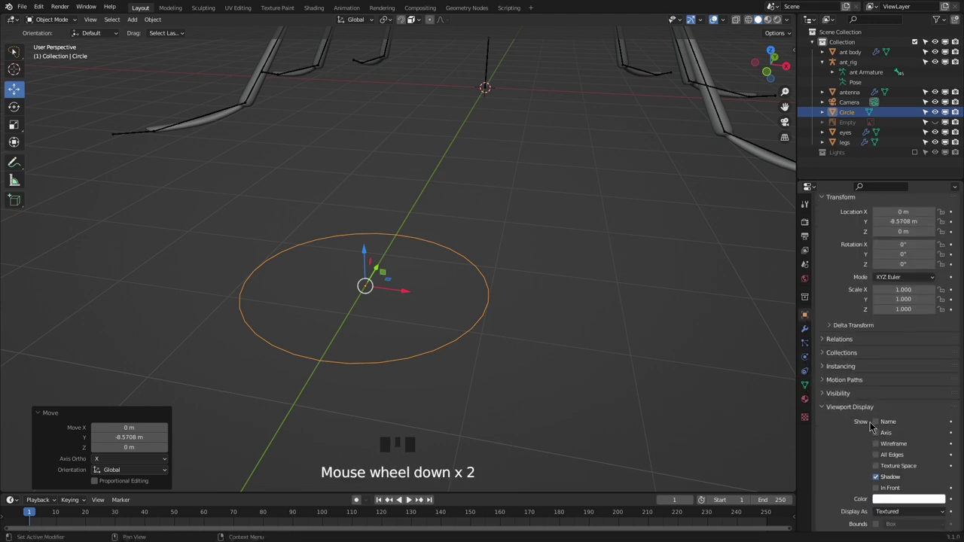
{"action": "left_click", "coordinate": [876, 424]}
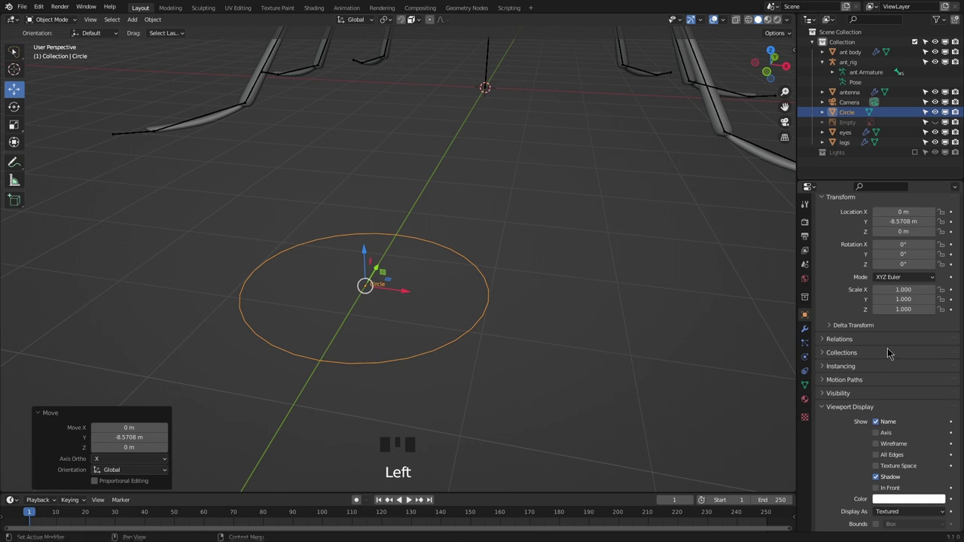
{"action": "scroll", "coordinate": [887, 354], "scroll_direction": "up", "scroll_amount": 7}
{"action": "left_click", "coordinate": [853, 220]}
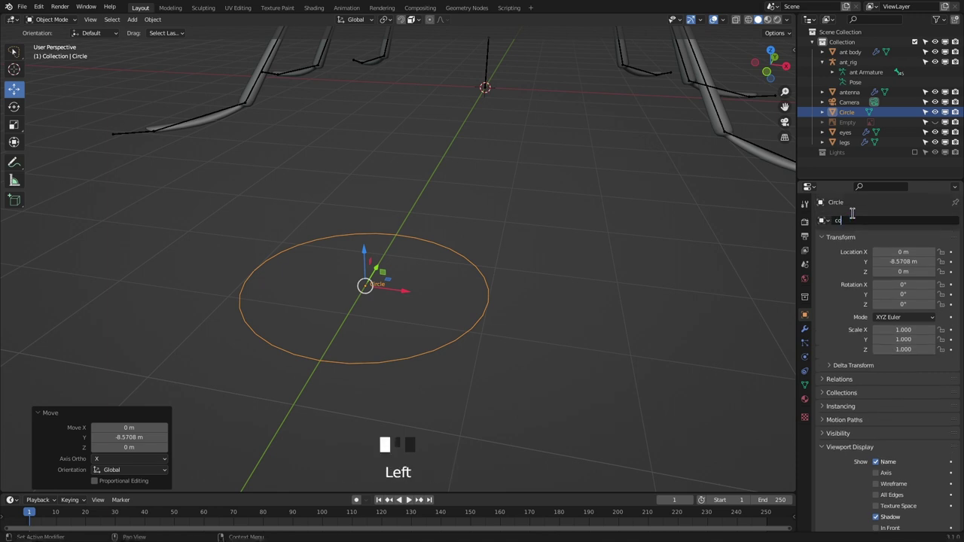
{"action": "type", "text": "controller"}
{"action": "key", "text": "Return"}
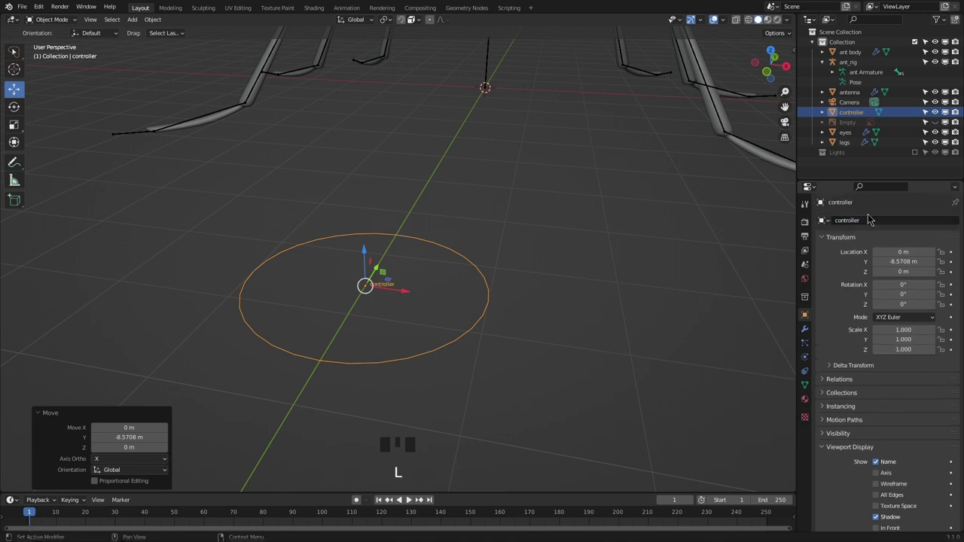
Step: Zoom out and pan until the whole ant and the controller are visible
{"action": "scroll", "coordinate": [451, 177], "scroll_direction": "down", "scroll_amount": 4}
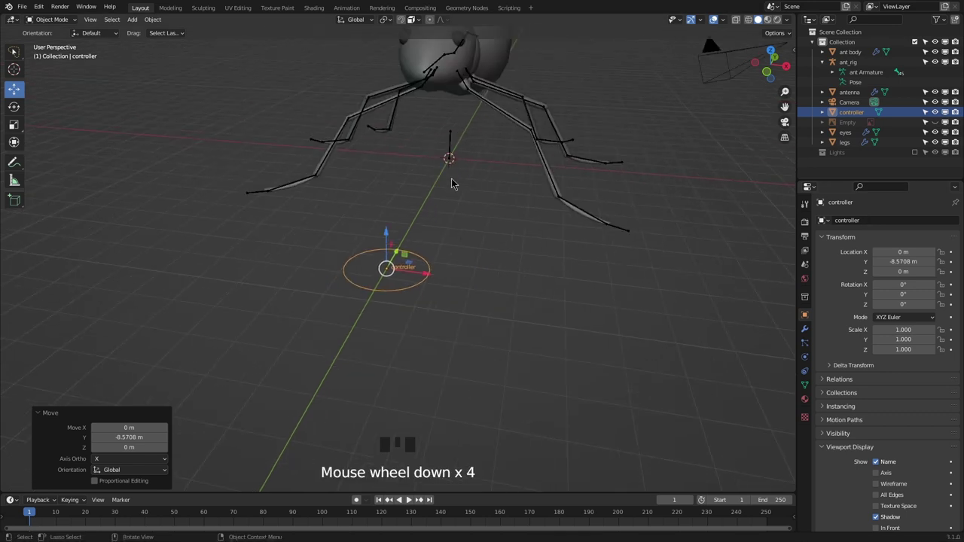
{"action": "middle_click_drag", "start_coordinate": [451, 177], "coordinate": [475, 220]}
{"action": "scroll", "coordinate": [460, 219], "scroll_direction": "down", "scroll_amount": 1}
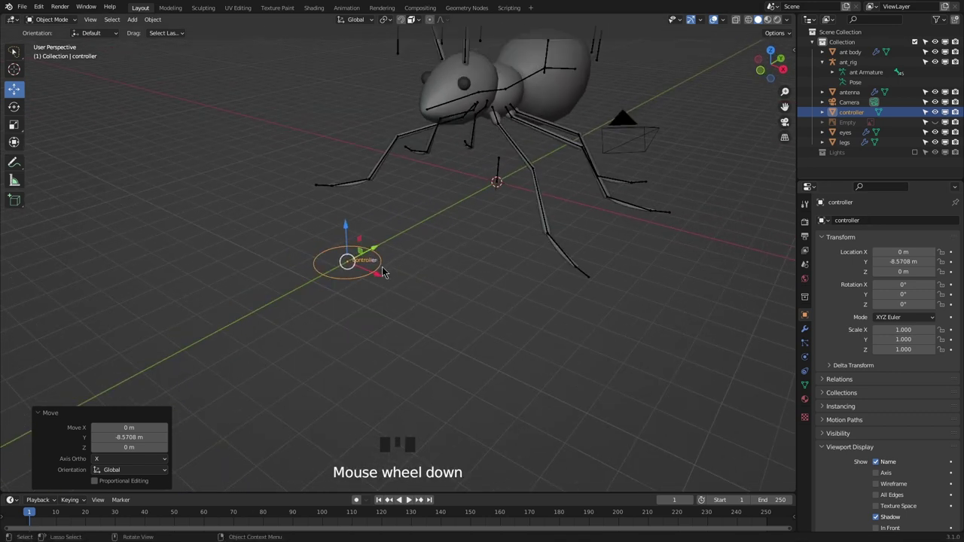
{"action": "middle_click_drag", "start_coordinate": [398, 246], "coordinate": [477, 220], "text": "shift"}
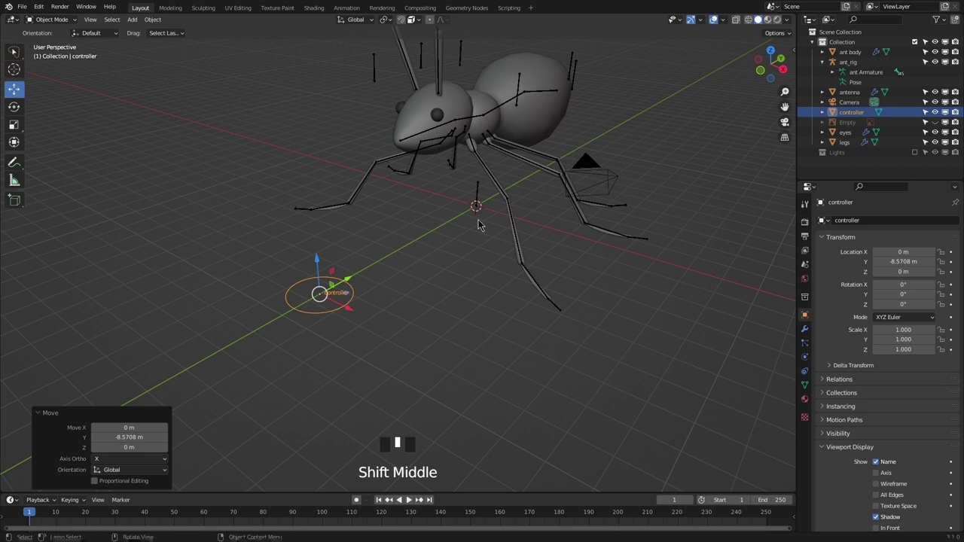
Step: Put ant_rig in Pose Mode and set the head bone's Custom Shape to the controller circle
{"action": "left_click", "coordinate": [476, 192]}
{"action": "key", "text": "ctrl+Tab"}
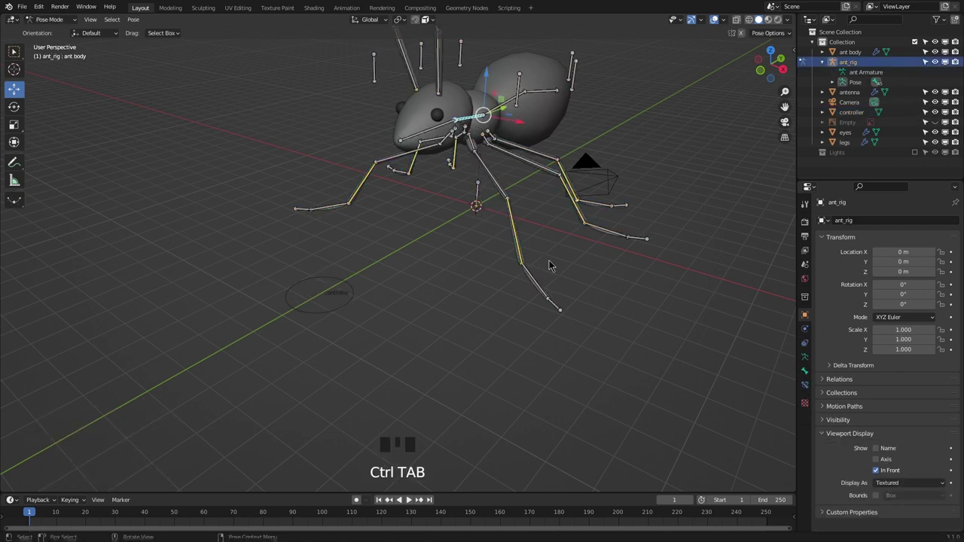
{"action": "scroll", "coordinate": [549, 266], "scroll_direction": "up", "scroll_amount": 2}
{"action": "middle_click_drag", "start_coordinate": [550, 265], "coordinate": [475, 291], "text": "shift"}
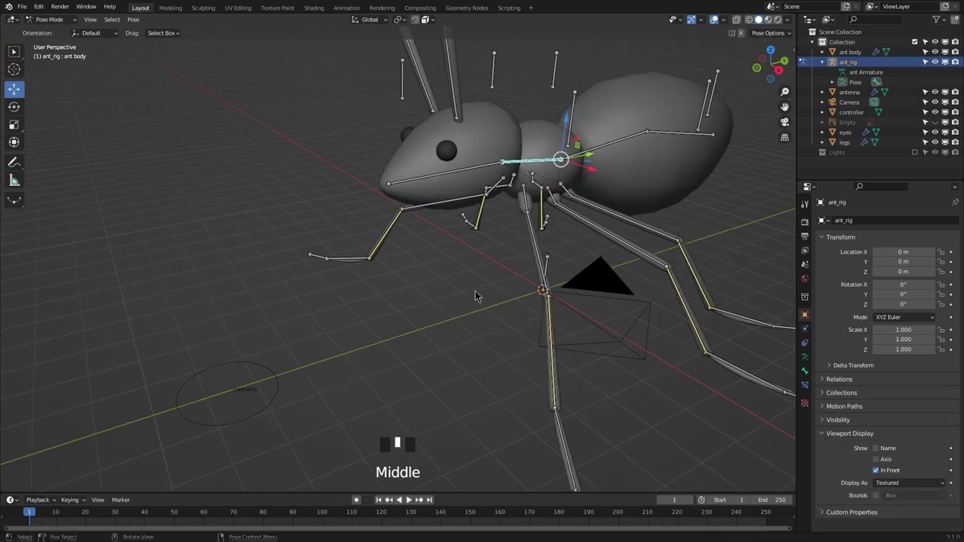
{"action": "left_click", "coordinate": [805, 372]}
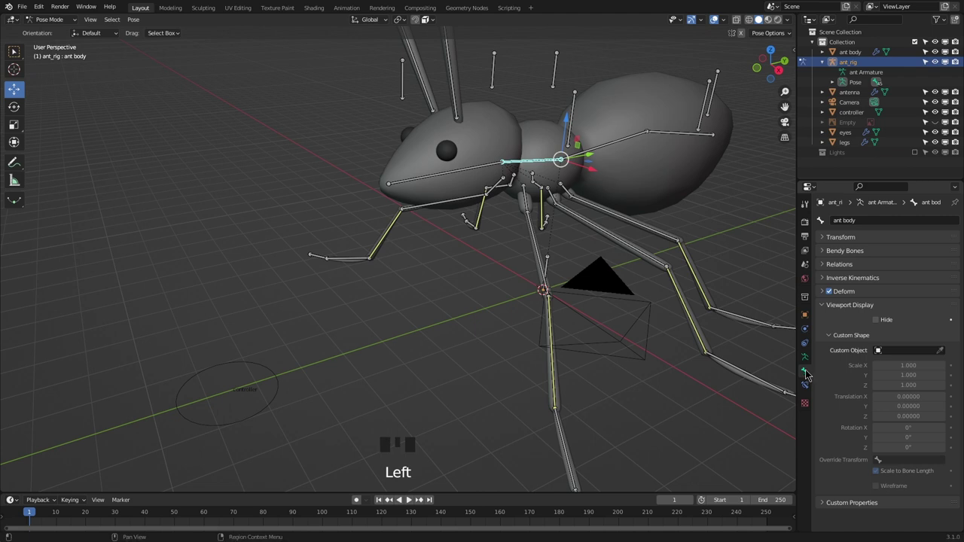
{"action": "left_click", "coordinate": [448, 172]}
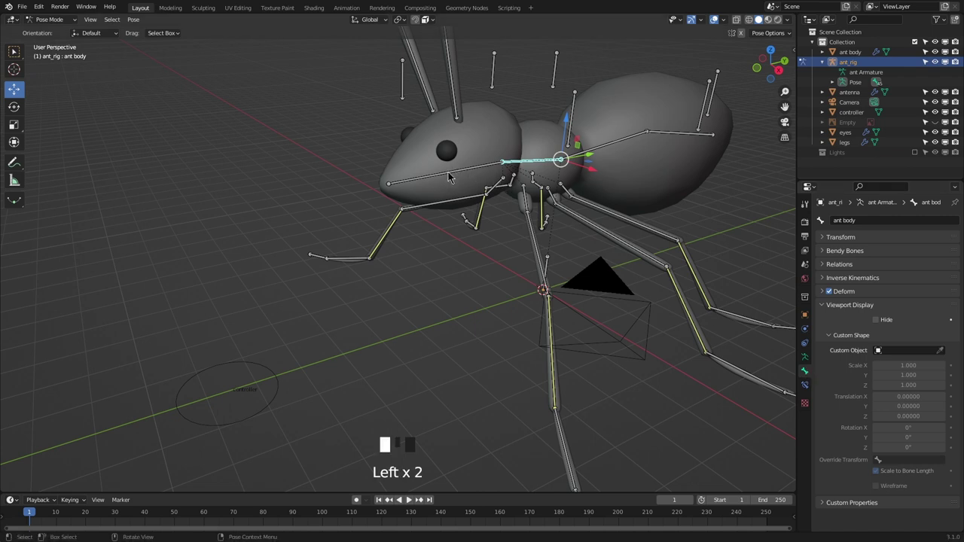
{"action": "left_click", "coordinate": [940, 351]}
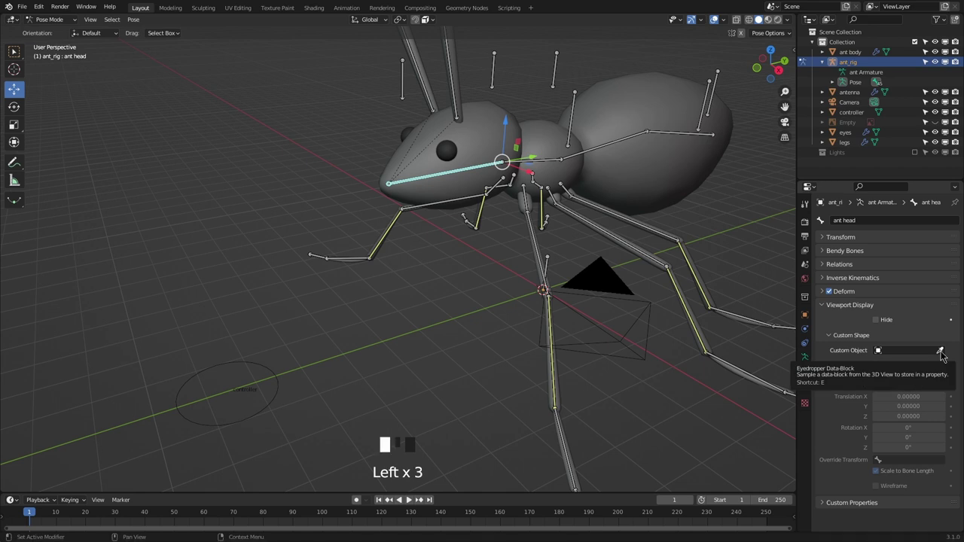
{"action": "left_click", "coordinate": [275, 366]}
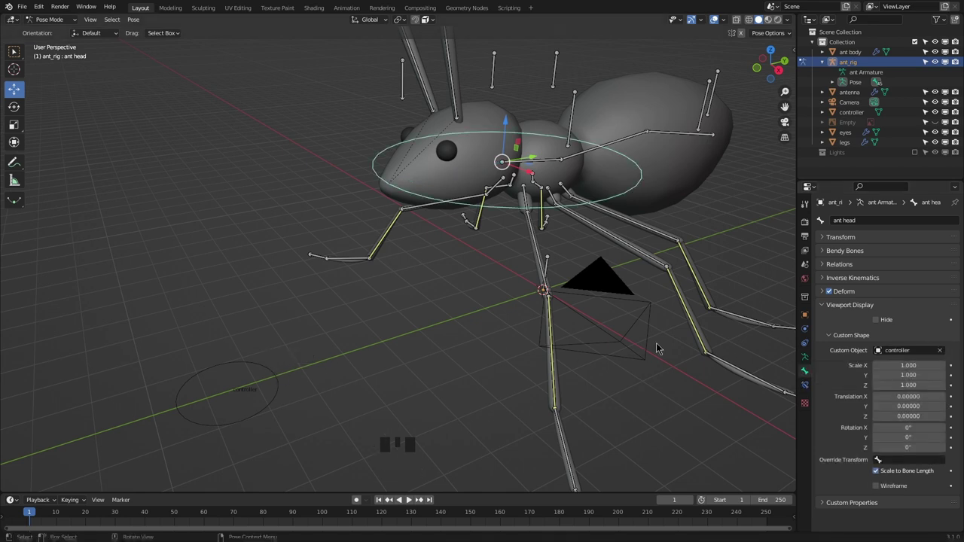
{"action": "middle_click_drag", "start_coordinate": [656, 344], "coordinate": [619, 382]}
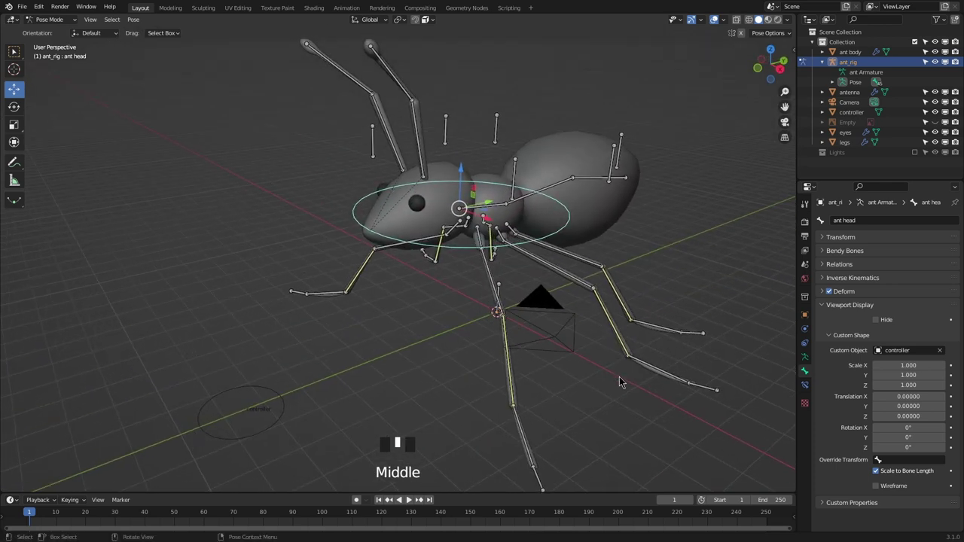
Step: Uncheck the armature's In Front display and orbit to a side view
{"action": "left_click", "coordinate": [805, 357]}
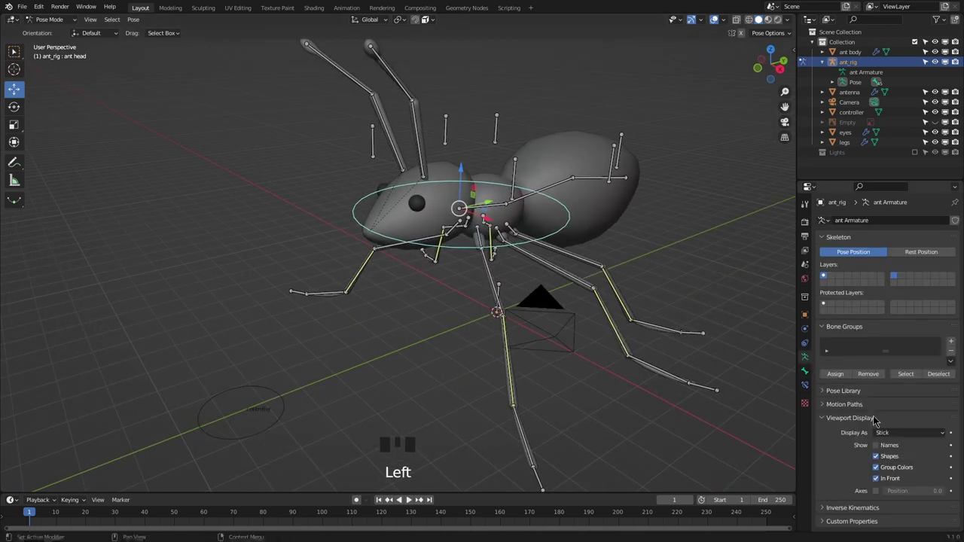
{"action": "left_click", "coordinate": [876, 479]}
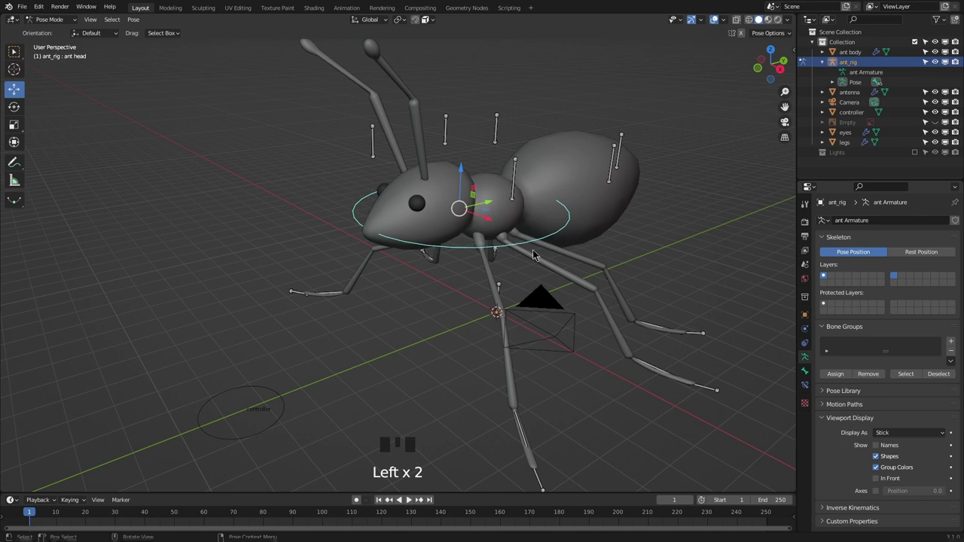
{"action": "middle_click_drag", "start_coordinate": [533, 255], "coordinate": [421, 260]}
Step: Offset the head bone's control circle along Y and scale it down uniformly
{"action": "key", "text": "r"}
{"action": "key", "text": "r"}
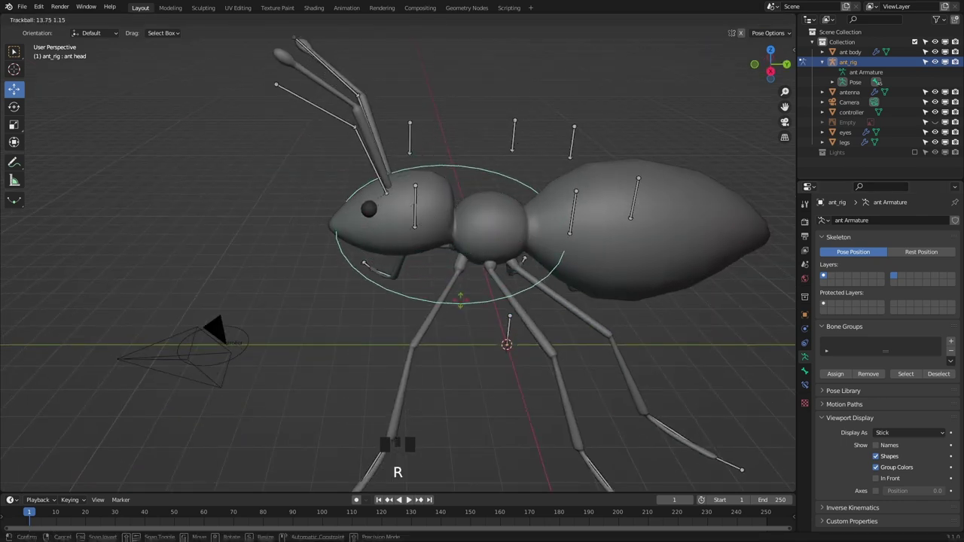
{"action": "right_click", "coordinate": [377, 238]}
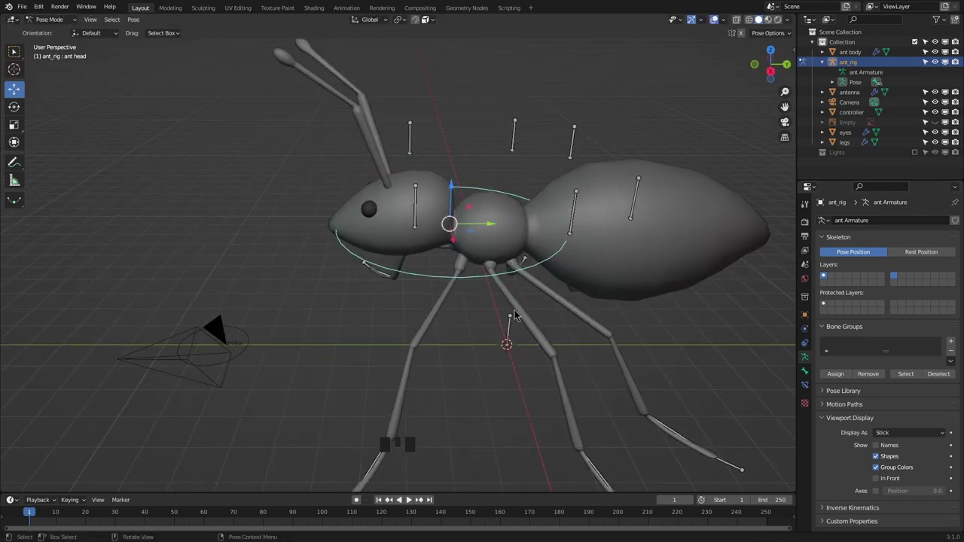
{"action": "middle_click_drag", "start_coordinate": [608, 383], "coordinate": [606, 362]}
{"action": "left_click", "coordinate": [805, 372]}
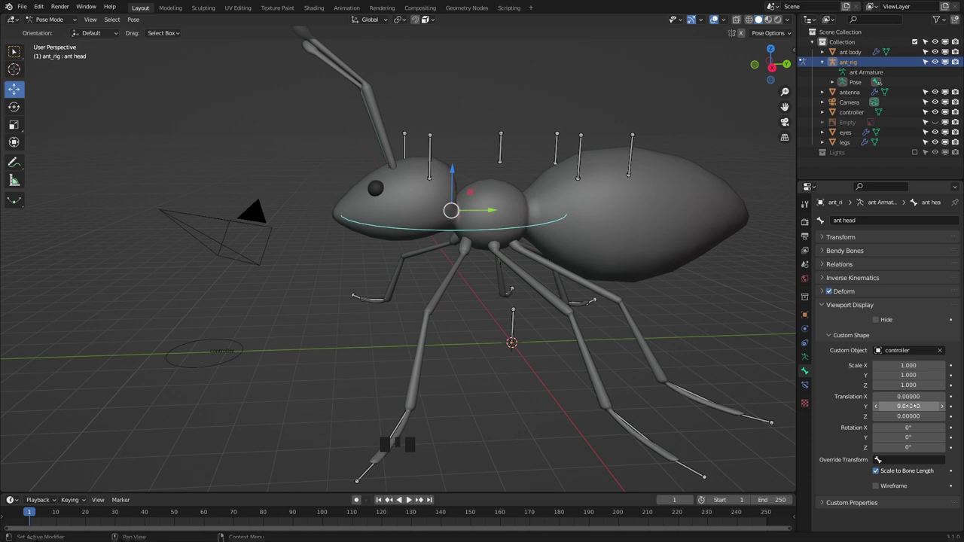
{"action": "left_click_drag", "start_coordinate": [919, 406], "coordinate": [867, 415]}
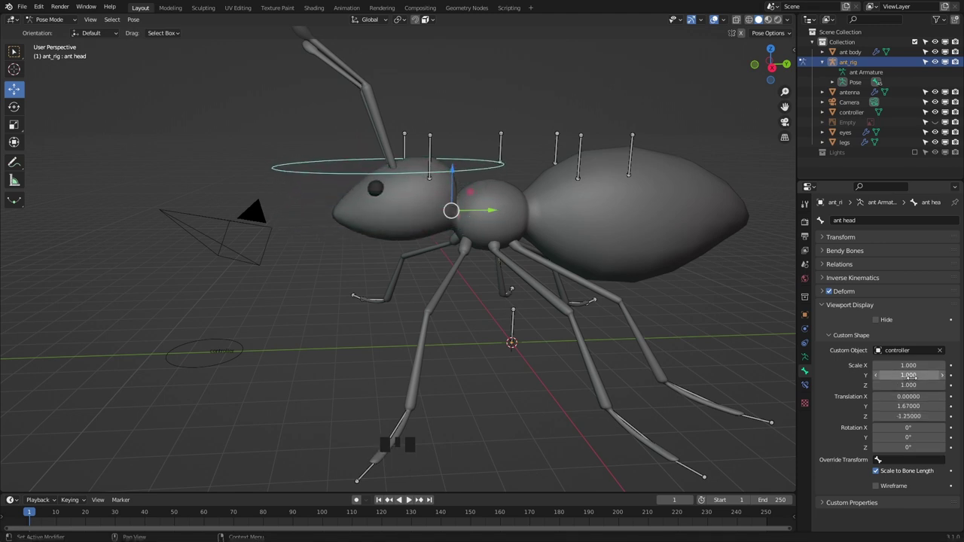
{"action": "left_click_drag", "start_coordinate": [909, 385], "coordinate": [887, 384]}
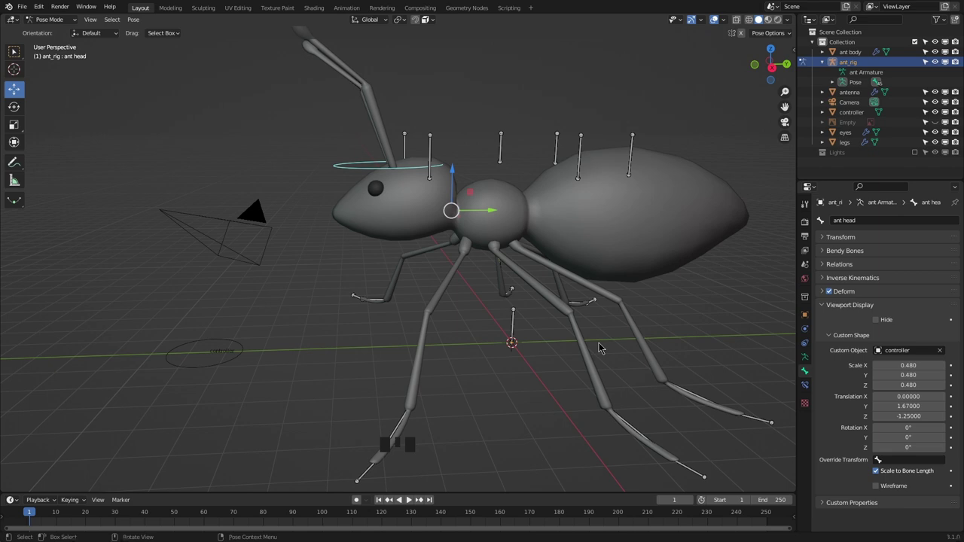
{"action": "middle_click_drag", "start_coordinate": [600, 348], "coordinate": [548, 323]}
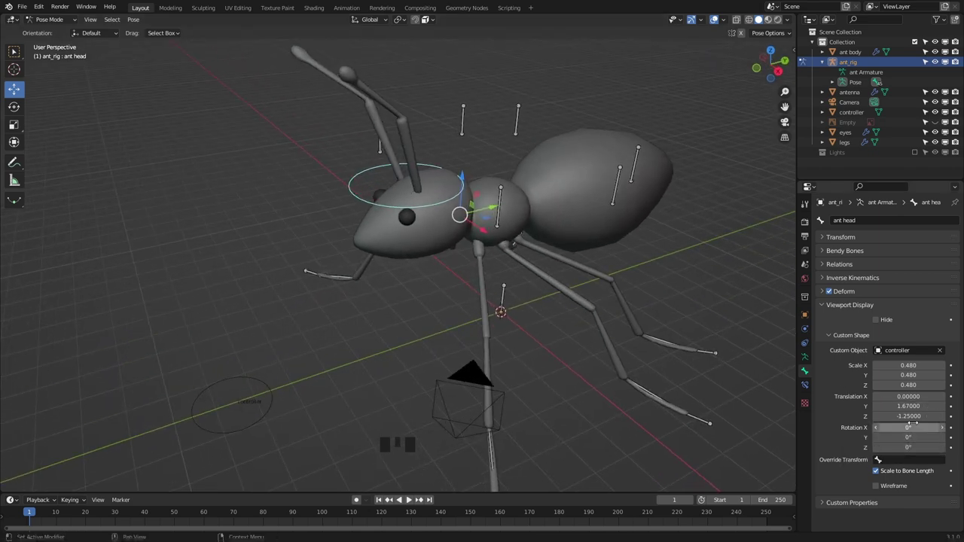
Step: Settle the head circle's Y translation at 1.31 and fine-tune its X scale
{"action": "mouse_move", "coordinate": [907, 406]}
{"action": "left_mouse_down"}
{"action": "mouse_move", "coordinate": [930, 406]}
{"action": "mouse_move", "coordinate": [920, 406]}
{"action": "left_mouse_up"}
{"action": "middle_click_drag", "start_coordinate": [771, 331], "coordinate": [591, 301]}
{"action": "scroll", "coordinate": [591, 301], "scroll_direction": "up", "scroll_amount": 2}
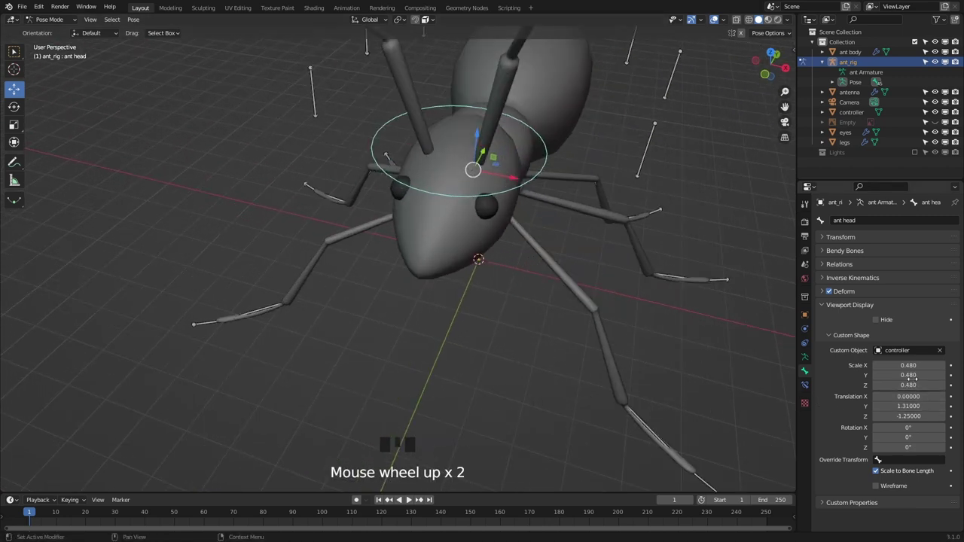
{"action": "mouse_move", "coordinate": [913, 365]}
{"action": "left_mouse_down"}
{"action": "mouse_move", "coordinate": [923, 366]}
{"action": "mouse_move", "coordinate": [909, 366]}
{"action": "left_mouse_up"}
{"action": "key", "text": "ctrl+z"}
{"action": "middle_click_drag", "start_coordinate": [514, 265], "coordinate": [438, 232]}
{"action": "scroll", "coordinate": [596, 315], "scroll_direction": "down", "scroll_amount": 2}
Step: Re-enable the armature's In Front display so the bones show through the mesh
{"action": "left_click", "coordinate": [804, 356]}
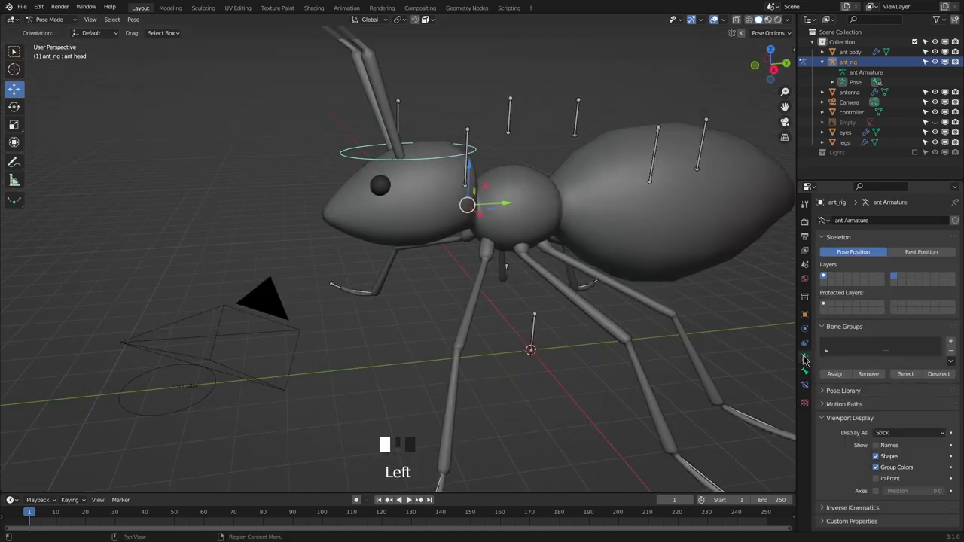
{"action": "left_click", "coordinate": [876, 478]}
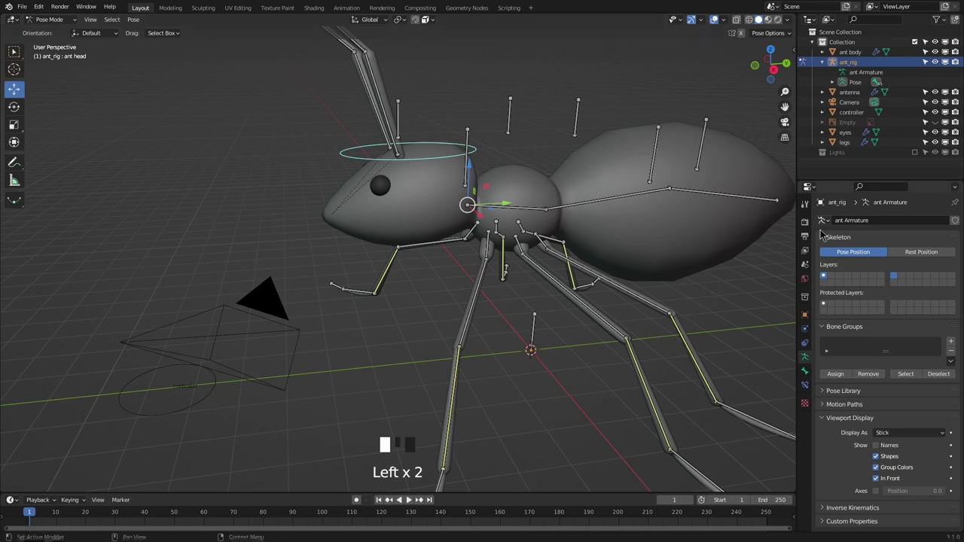
{"action": "middle_click_drag", "start_coordinate": [677, 371], "coordinate": [639, 270], "text": "shift"}
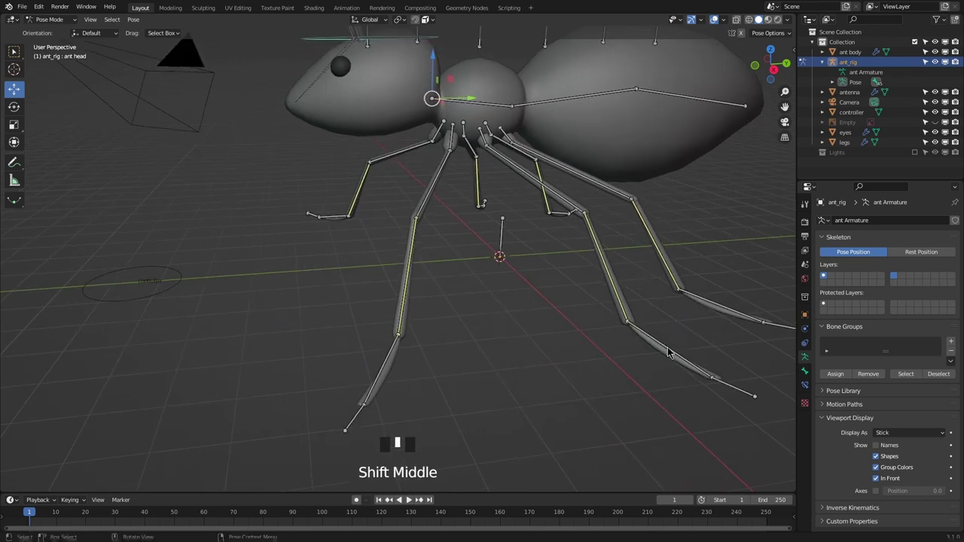
{"action": "middle_click_drag", "start_coordinate": [548, 276], "coordinate": [533, 236], "text": "shift"}
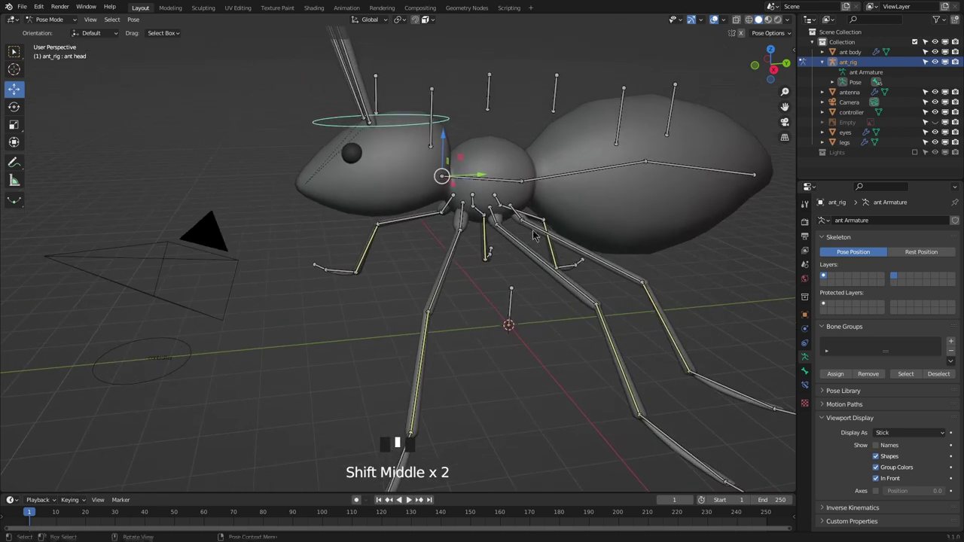
Step: Give the ant body bone the controller circle as its shape, rotated 90° on X
{"action": "left_click", "coordinate": [503, 185]}
{"action": "middle_click_drag", "start_coordinate": [413, 275], "coordinate": [493, 272], "text": "shift"}
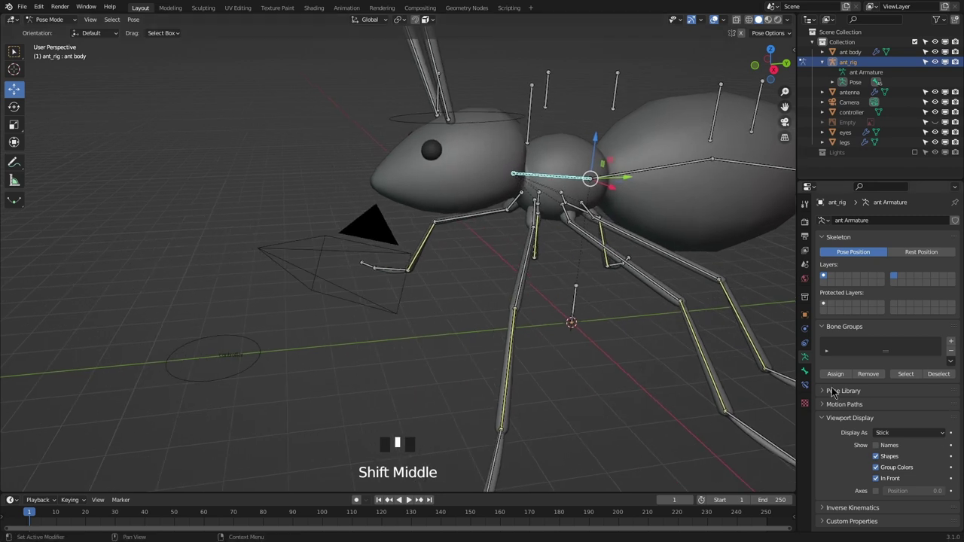
{"action": "left_click", "coordinate": [804, 371]}
{"action": "left_click", "coordinate": [940, 350]}
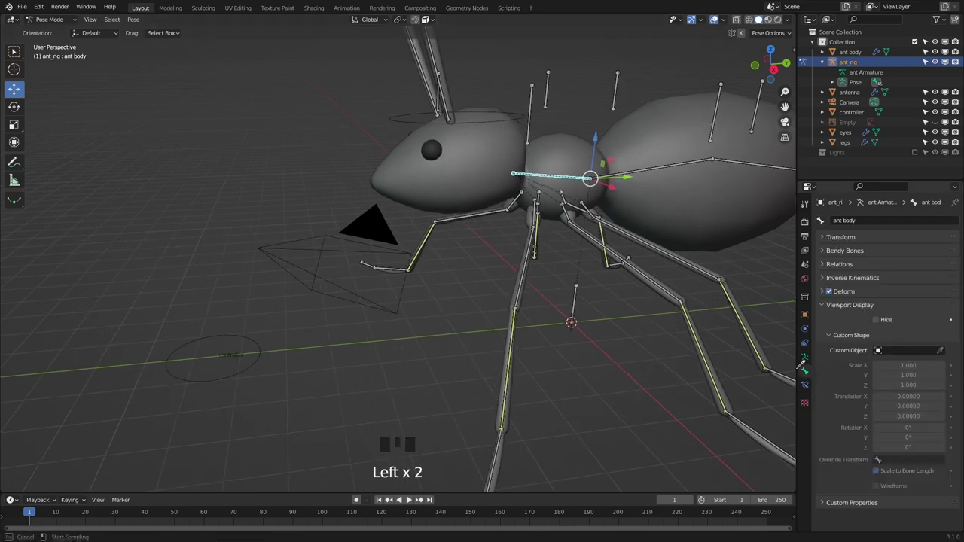
{"action": "left_click", "coordinate": [277, 336]}
{"action": "middle_click_drag", "start_coordinate": [279, 339], "coordinate": [147, 384], "text": "shift"}
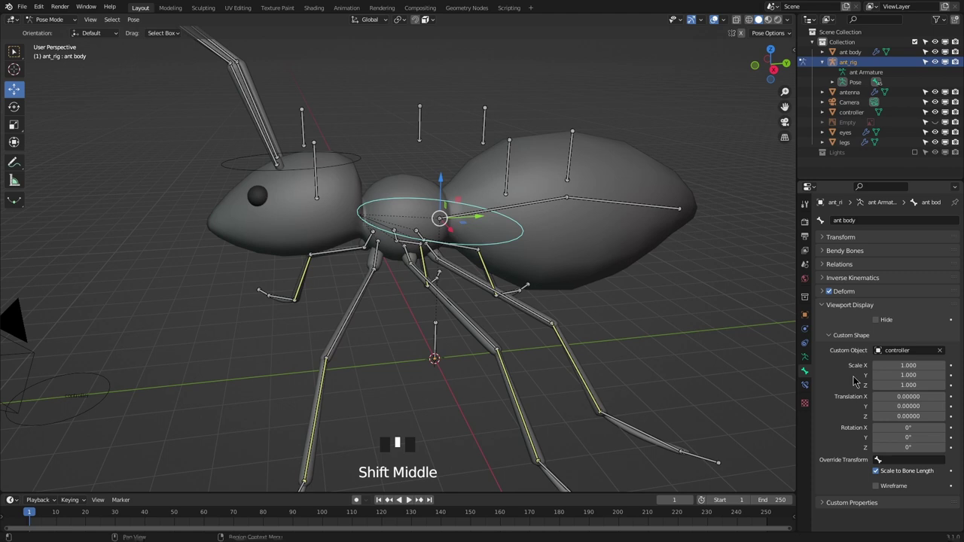
{"action": "left_click_drag", "start_coordinate": [917, 428], "coordinate": [917, 428]}
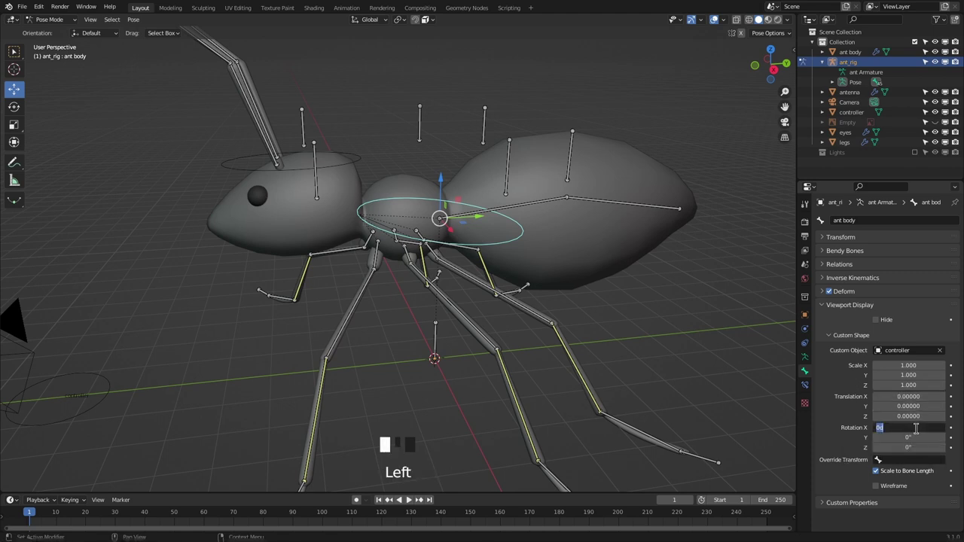
{"action": "type", "text": "90"}
{"action": "key", "text": "Return"}
Step: Give belly 01 the controller ring at 90° X rotation and slide it along the abdomen
{"action": "left_click", "coordinate": [515, 207]}
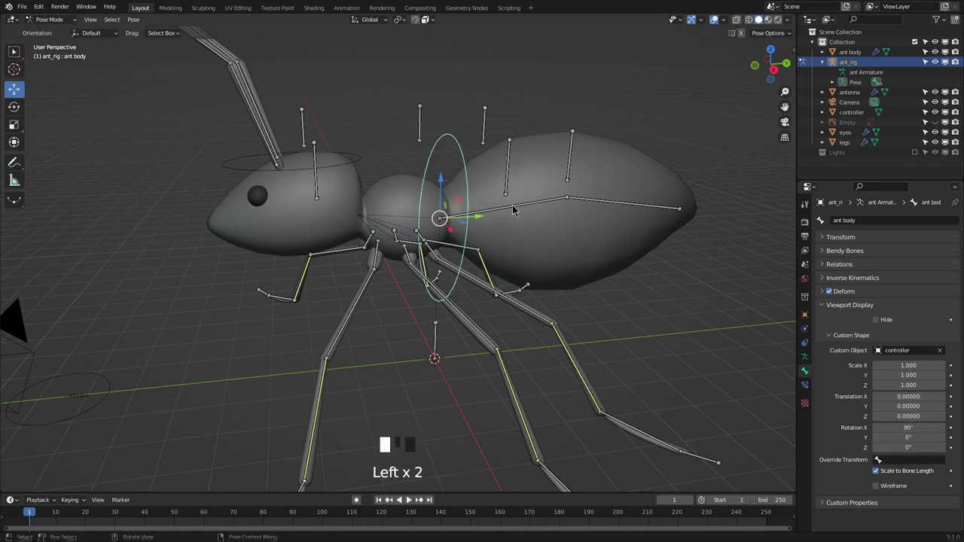
{"action": "left_click_drag", "start_coordinate": [940, 350], "coordinate": [113, 385]}
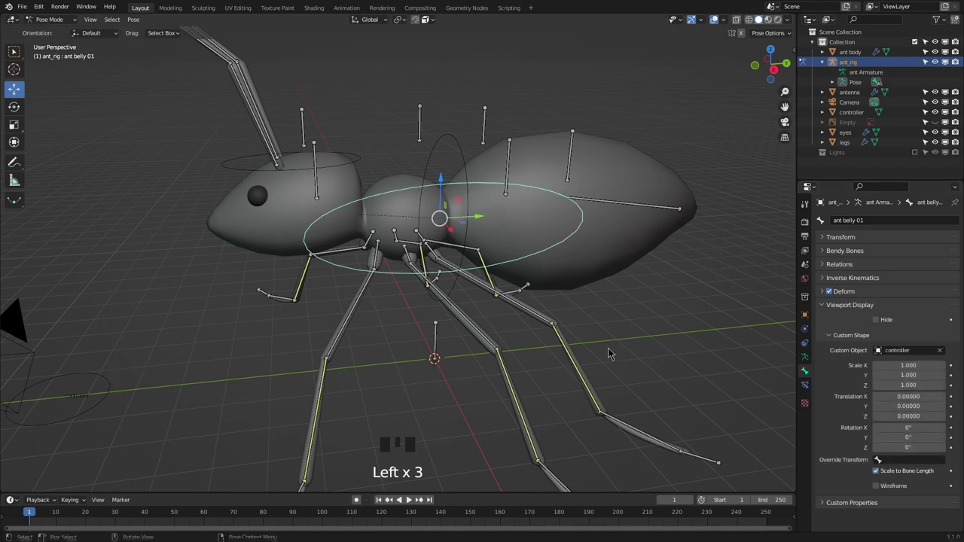
{"action": "left_click", "coordinate": [910, 428]}
{"action": "type", "text": "90"}
{"action": "key", "text": "Return"}
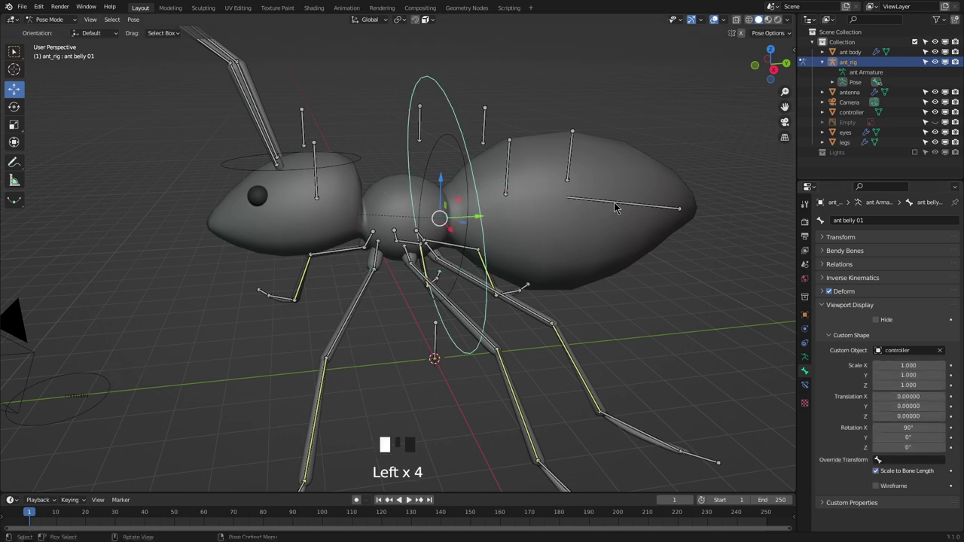
{"action": "middle_click_drag", "start_coordinate": [619, 205], "coordinate": [607, 226]}
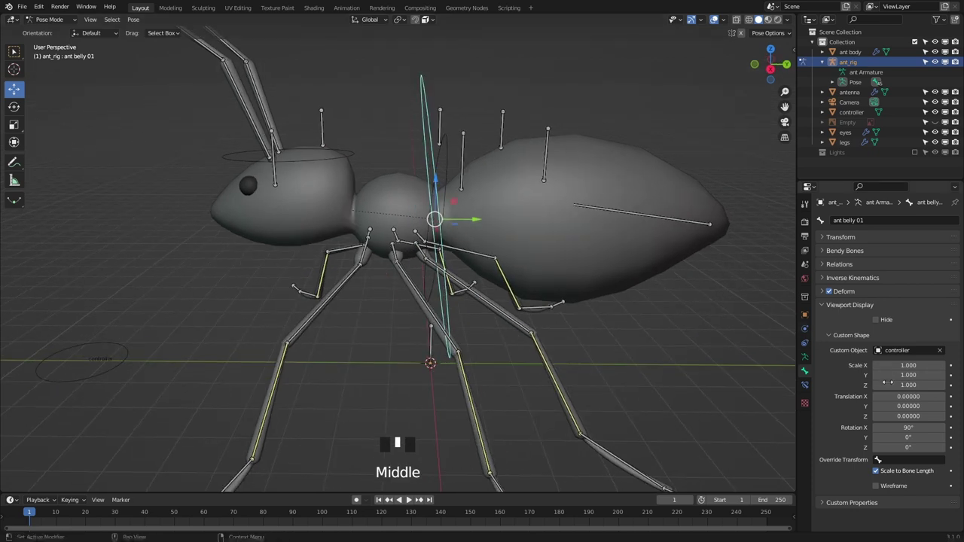
{"action": "left_click_drag", "start_coordinate": [903, 406], "coordinate": [950, 405]}
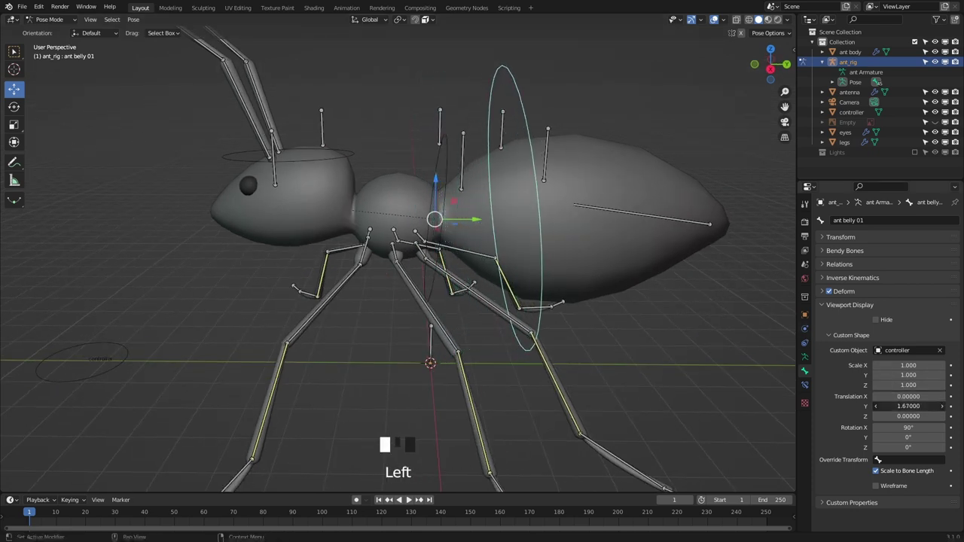
Step: Give belly 02 the controller ring at 90° X rotation with Y offset 0.45, viewed from the side
{"action": "left_click", "coordinate": [678, 220]}
{"action": "left_click", "coordinate": [940, 352]}
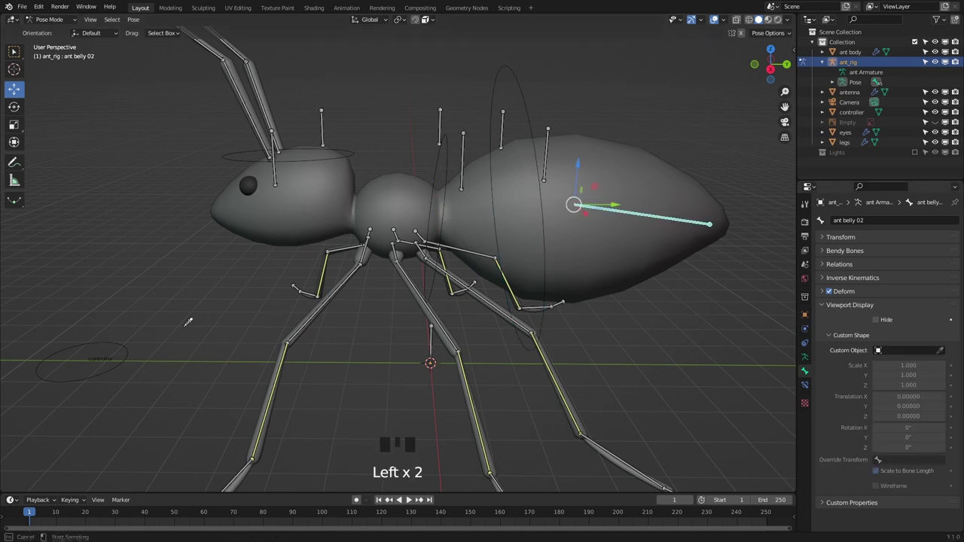
{"action": "left_click", "coordinate": [125, 353]}
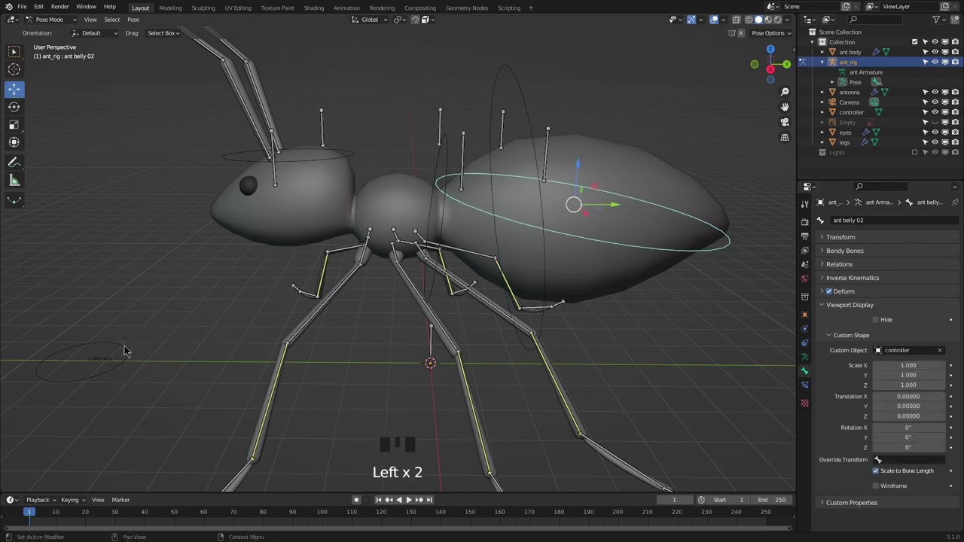
{"action": "left_click", "coordinate": [907, 427]}
{"action": "type", "text": "90"}
{"action": "key", "text": "Return"}
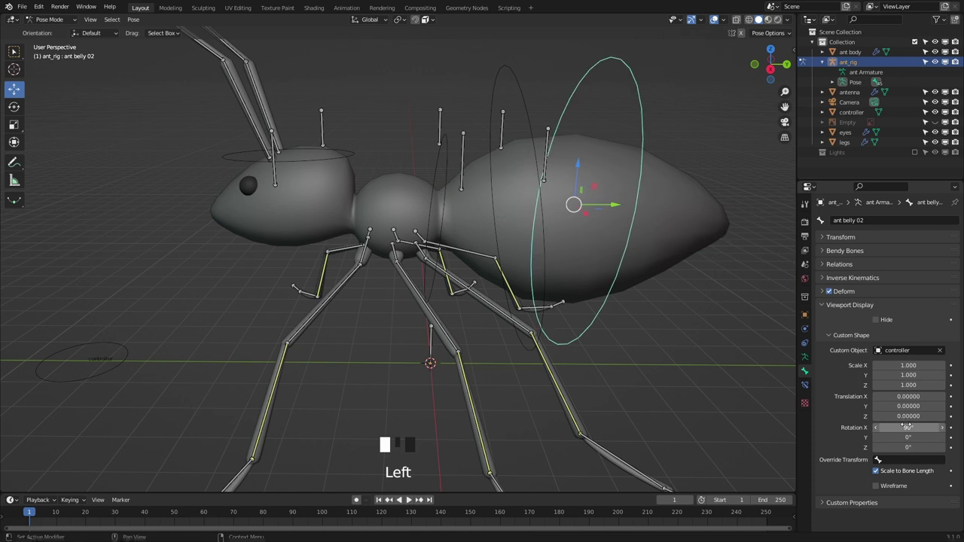
{"action": "left_click", "coordinate": [908, 405]}
{"action": "type", "text": "-0.14"}
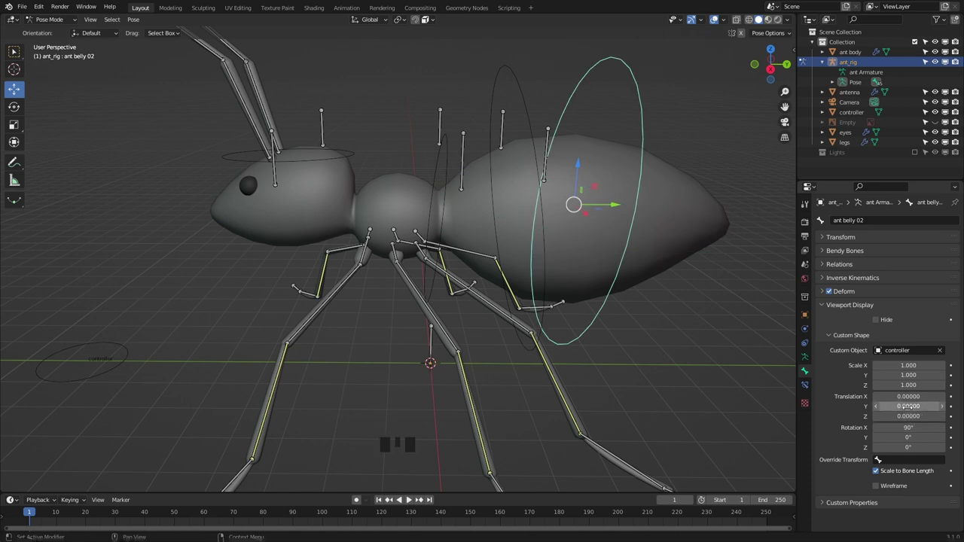
{"action": "key", "text": "Return"}
{"action": "left_click_drag", "start_coordinate": [908, 406], "coordinate": [942, 406]}
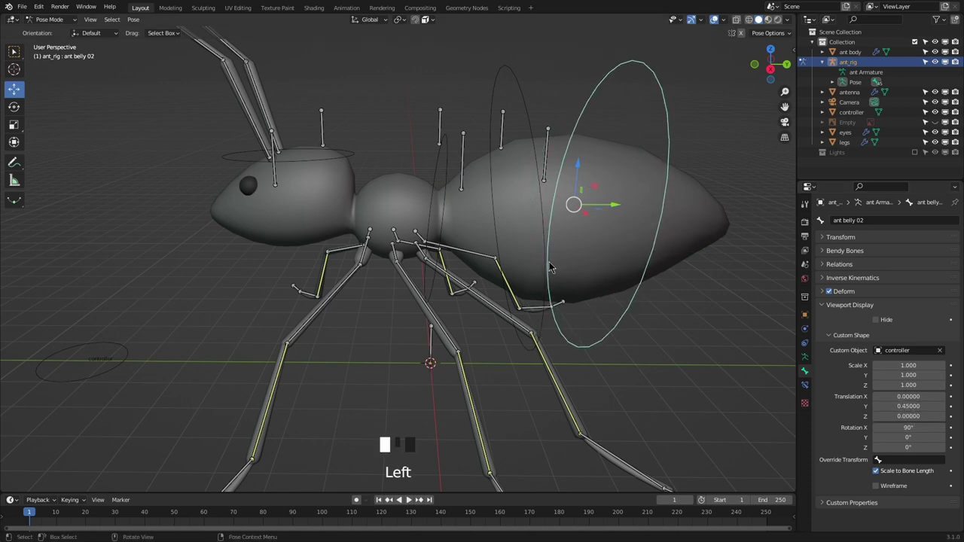
{"action": "key", "text": "KP_3"}
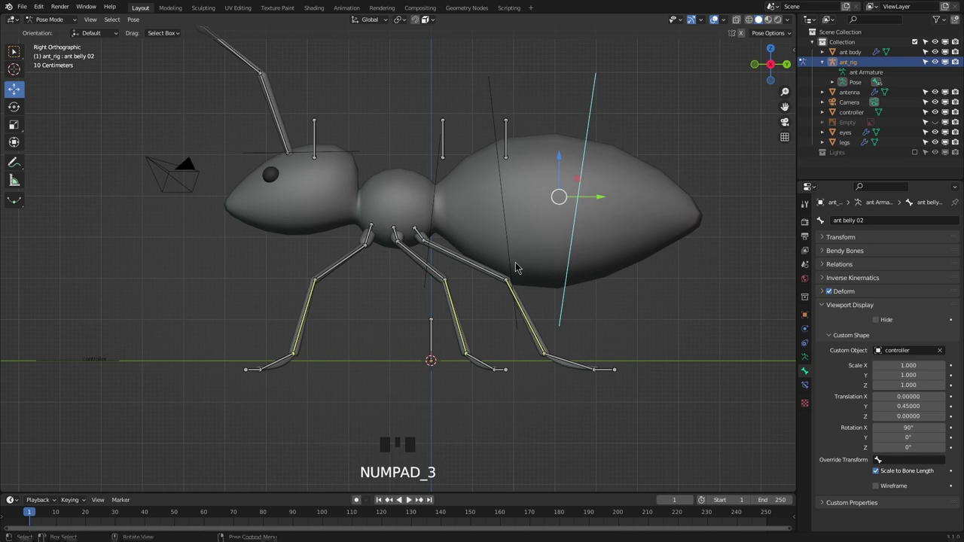
Step: Move the ant body ring to a Y translation of 1.061
{"action": "left_click", "coordinate": [436, 180]}
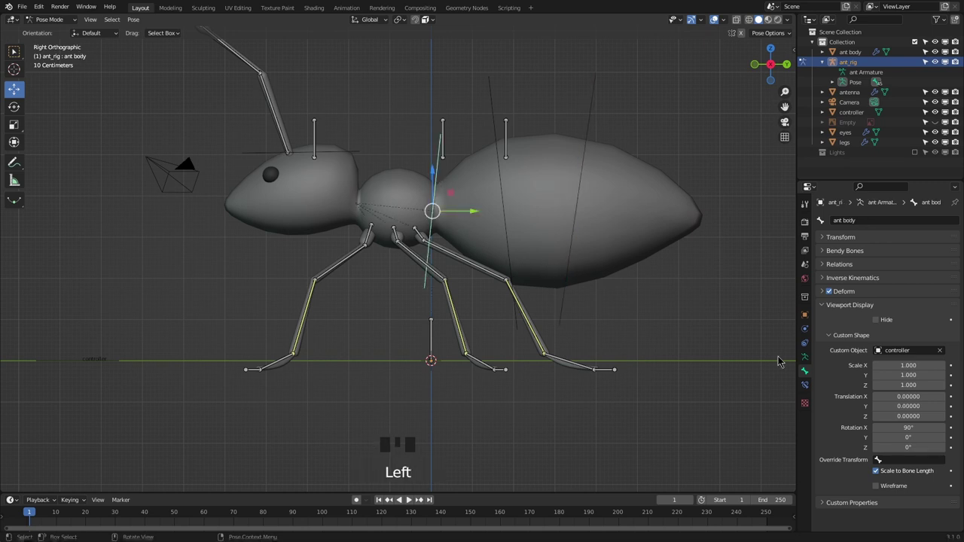
{"action": "left_click_drag", "start_coordinate": [908, 405], "coordinate": [911, 427]}
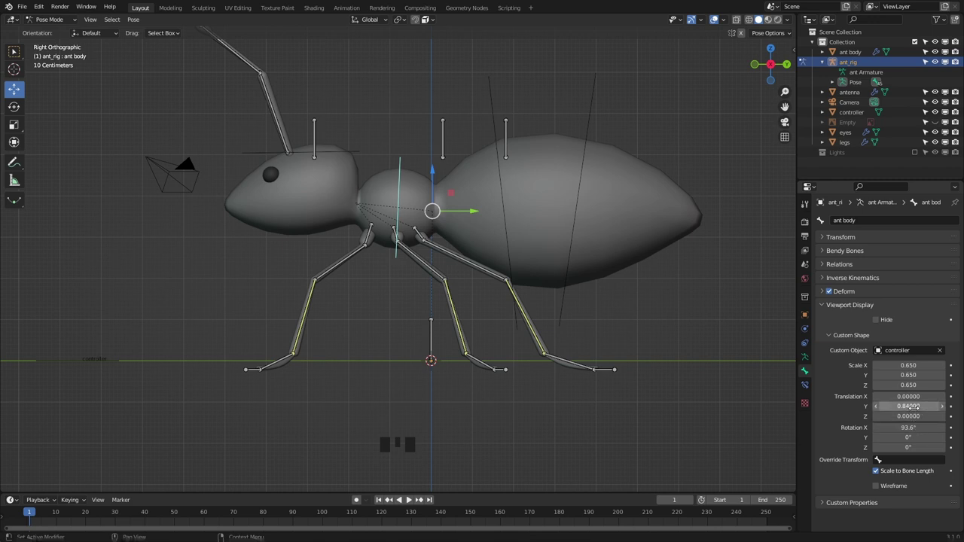
{"action": "left_click", "coordinate": [911, 406], "text": "shift"}
{"action": "left_click_drag", "start_coordinate": [908, 407], "coordinate": [937, 407], "text": "shift"}
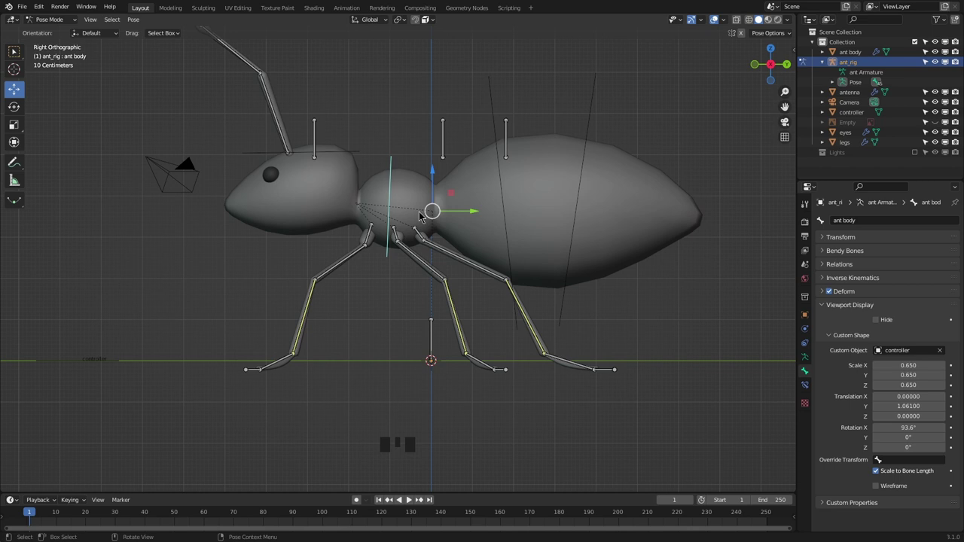
{"action": "middle_click_drag", "start_coordinate": [450, 251], "coordinate": [420, 226]}
Step: Shrink the belly 01 ring to 0.64 scale and tilt it slightly
{"action": "left_click", "coordinate": [516, 88]}
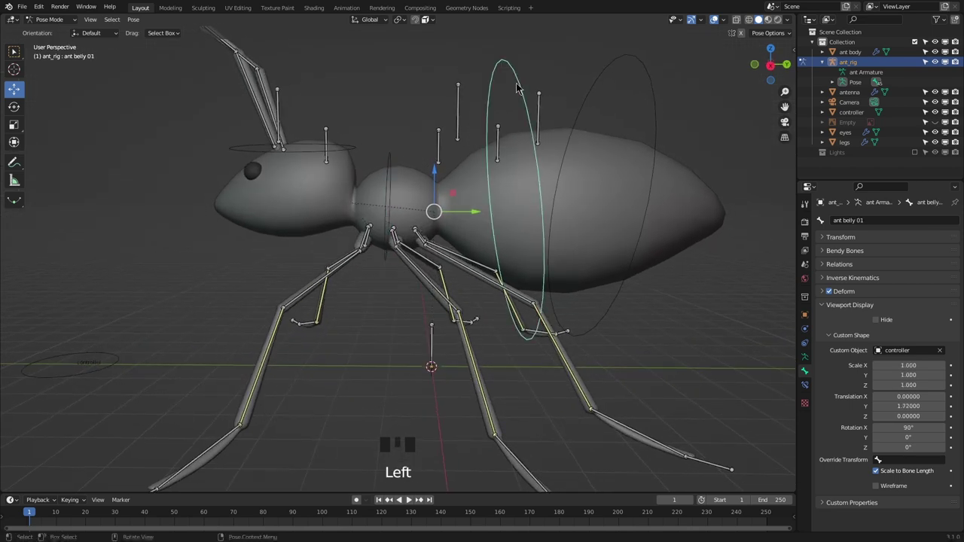
{"action": "key", "text": "KP_3"}
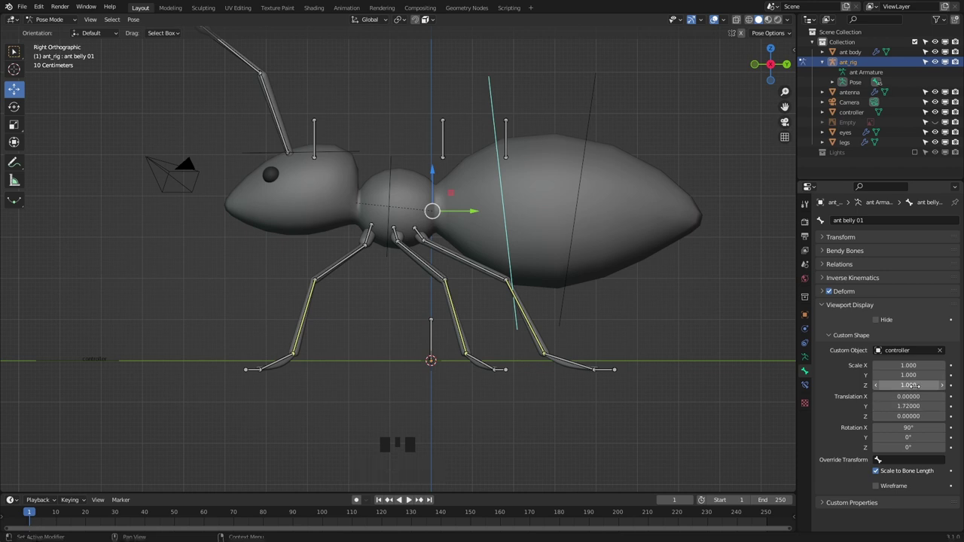
{"action": "left_click_drag", "start_coordinate": [915, 387], "coordinate": [912, 415]}
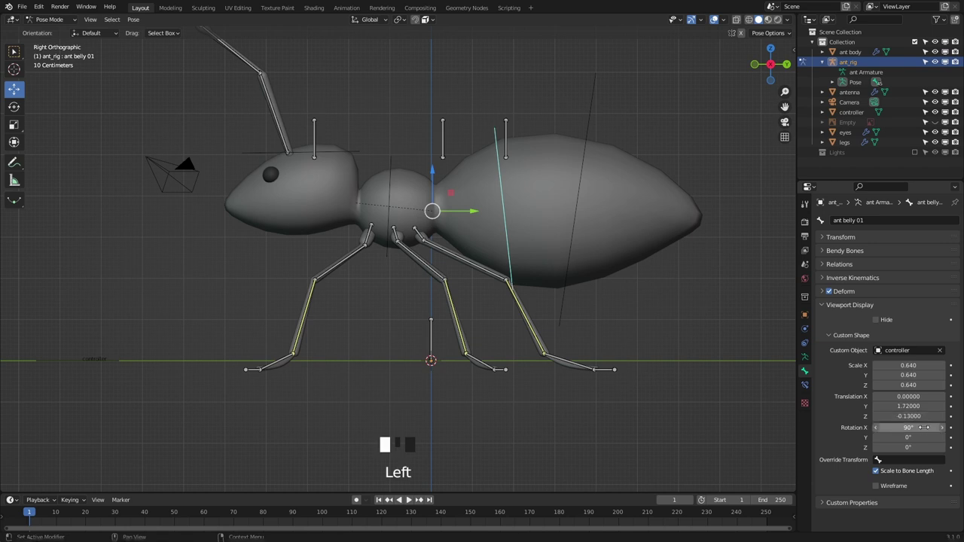
{"action": "left_click_drag", "start_coordinate": [924, 427], "coordinate": [916, 406]}
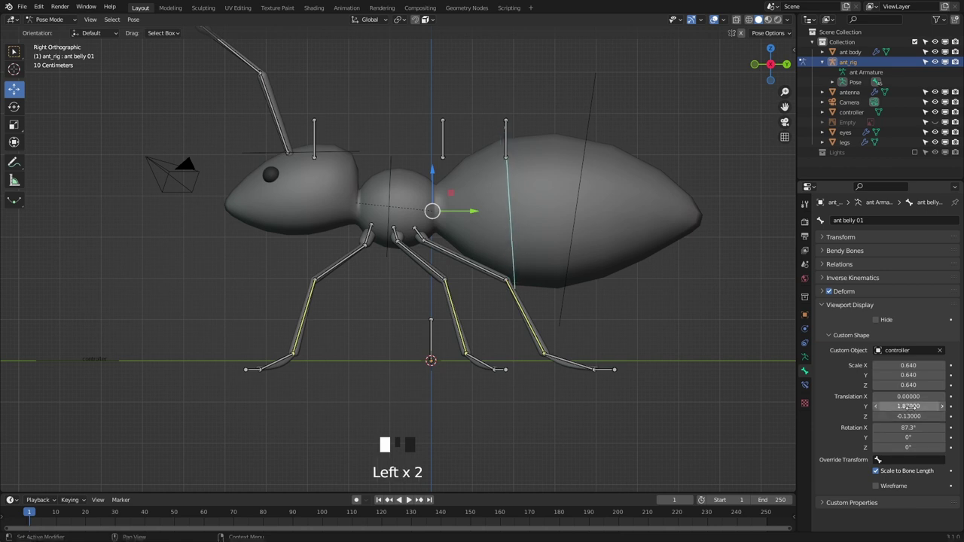
Step: Tilt the belly 02 ring to 95.5°, scale it to 0.63 and lower it to Z −0.13
{"action": "left_click", "coordinate": [594, 110]}
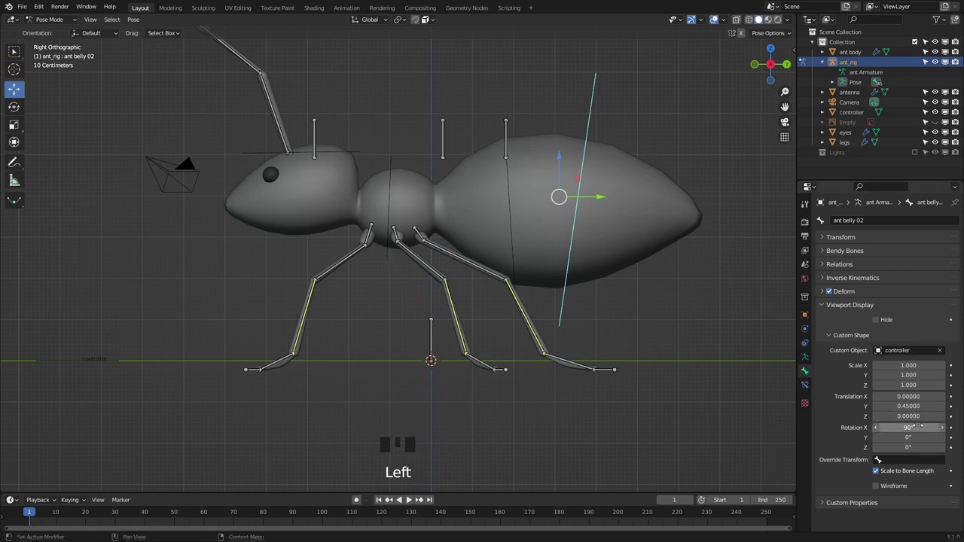
{"action": "left_click_drag", "start_coordinate": [913, 427], "coordinate": [928, 426]}
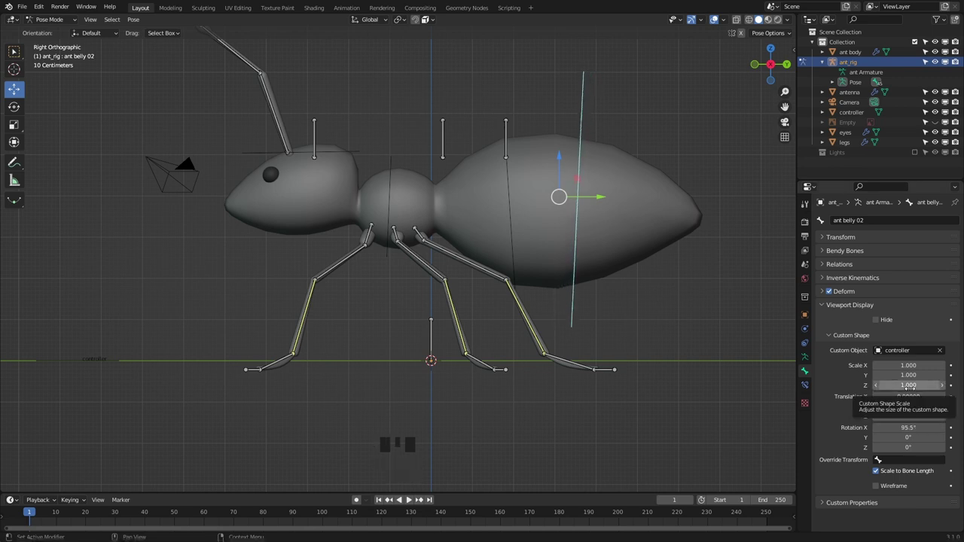
{"action": "left_click_drag", "start_coordinate": [908, 386], "coordinate": [905, 416]}
{"action": "middle_click_drag", "start_coordinate": [609, 285], "coordinate": [640, 209]}
{"action": "scroll", "coordinate": [644, 306], "scroll_direction": "down", "scroll_amount": 2}
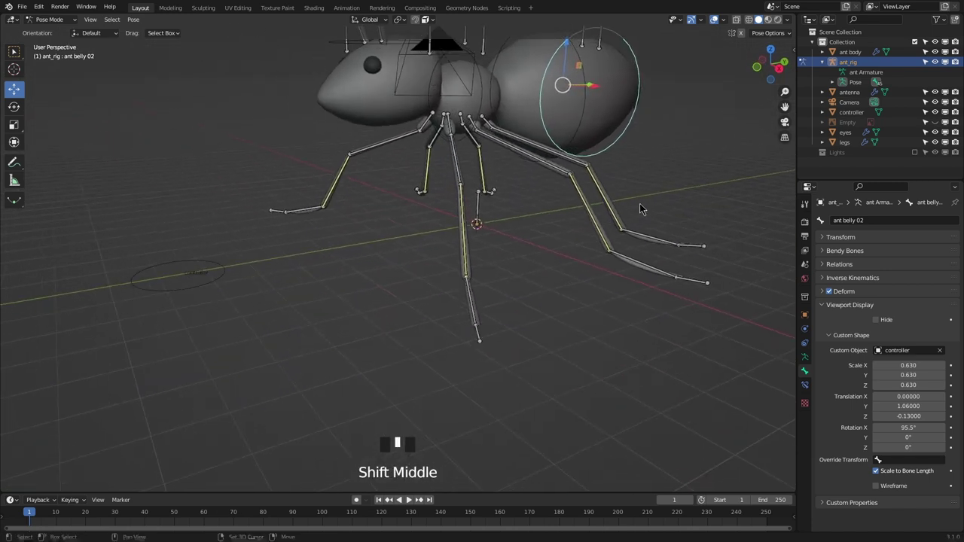
Step: Switch the rig back to Object Mode
{"action": "left_click", "coordinate": [474, 302]}
{"action": "middle_click_drag", "start_coordinate": [474, 303], "coordinate": [518, 316]}
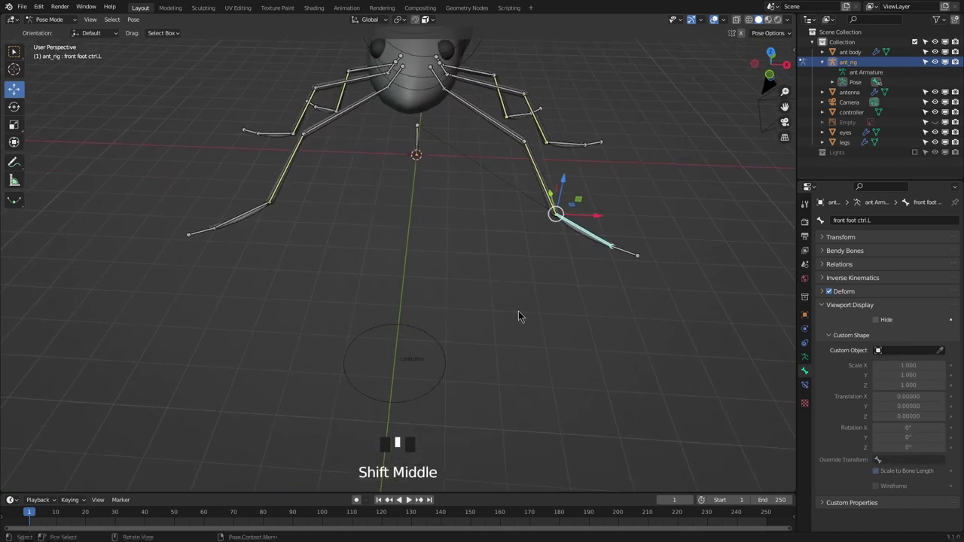
{"action": "left_click", "coordinate": [54, 20]}
{"action": "left_click", "coordinate": [62, 32]}
Step: Duplicate the controller circle with Shift+D, placing controller.001 at Y −6.18 m
{"action": "middle_click_drag", "start_coordinate": [489, 329], "coordinate": [433, 326]}
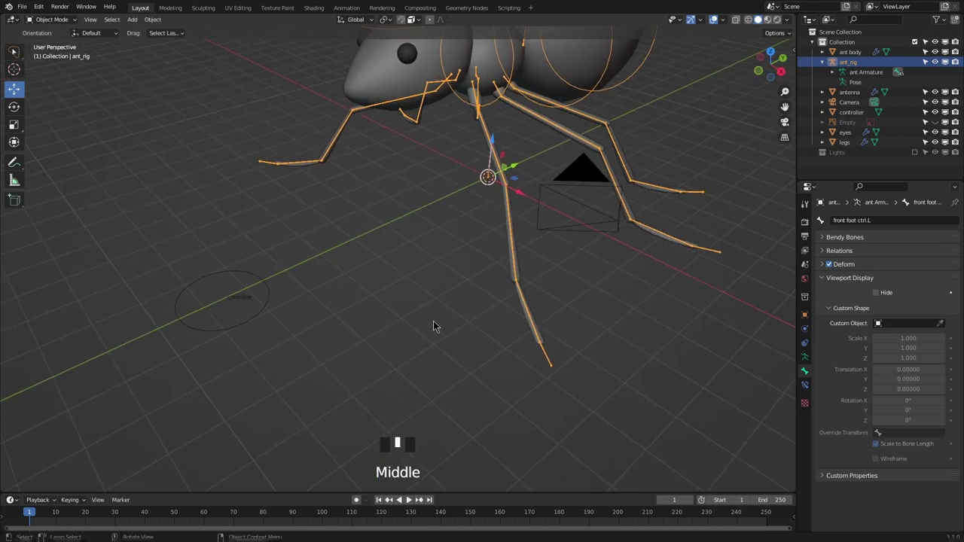
{"action": "left_click", "coordinate": [261, 278]}
{"action": "middle_click_drag", "start_coordinate": [280, 273], "coordinate": [295, 312], "text": "shift"}
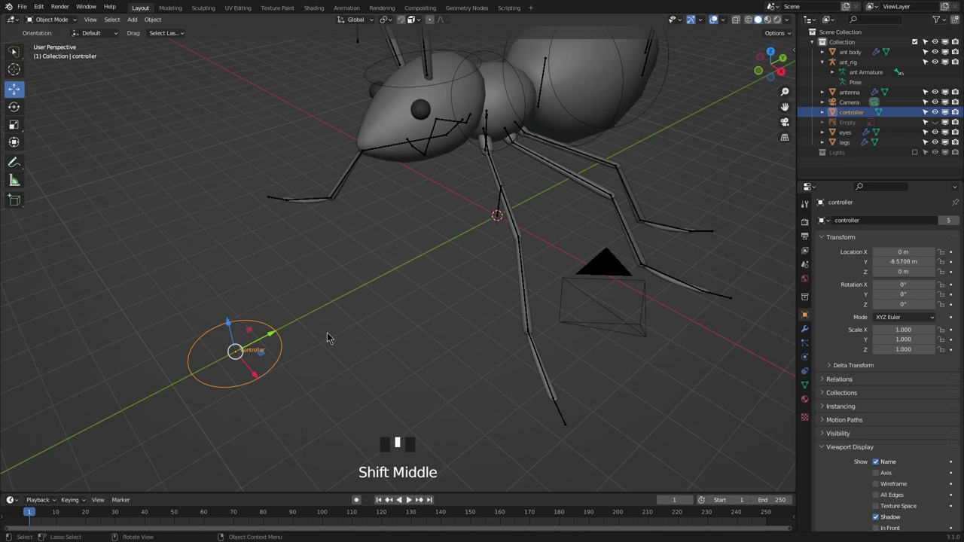
{"action": "key", "text": "shift+d"}
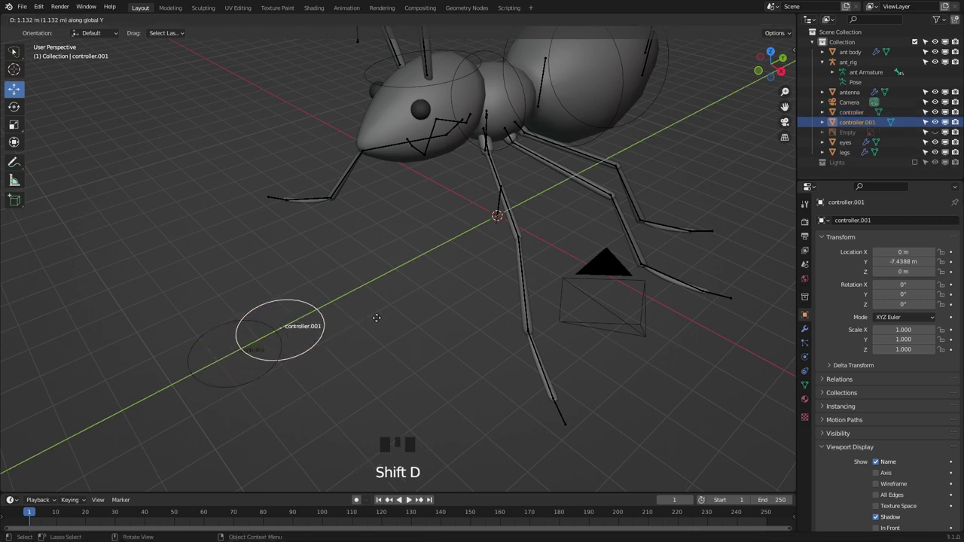
{"action": "left_click", "coordinate": [427, 311]}
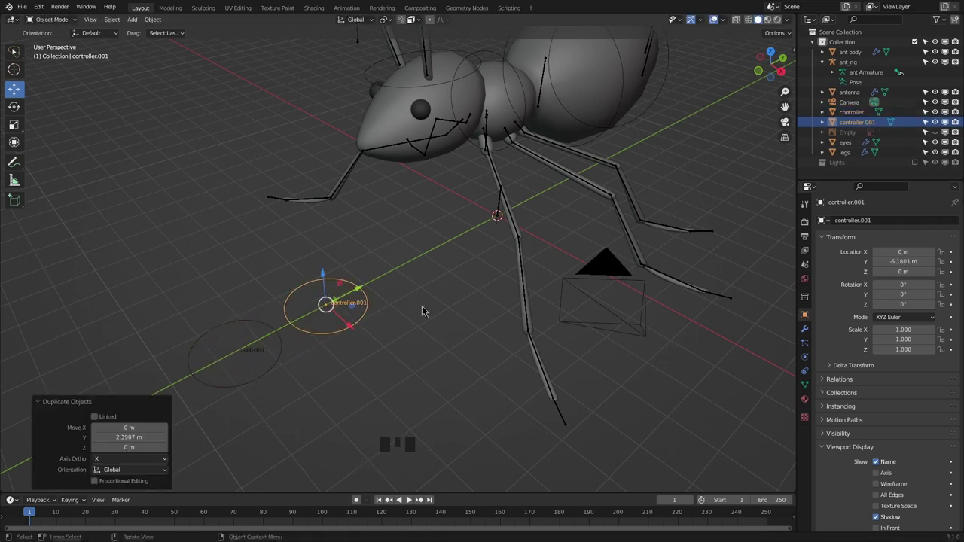
Step: In Pose Mode on the ant rig, give the front foot ctrl.L bone the controller.001 custom shape
{"action": "left_click", "coordinate": [523, 275]}
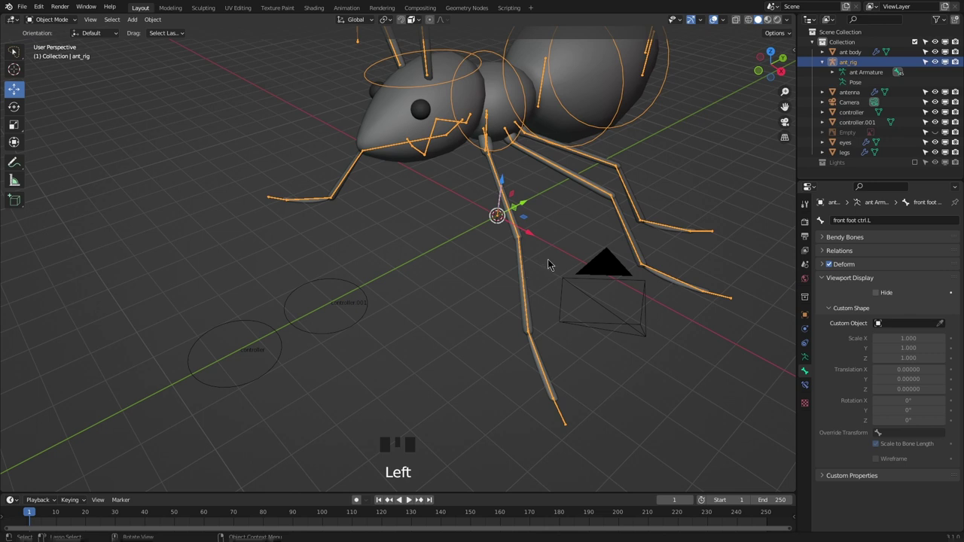
{"action": "key", "text": "ctrl+Tab"}
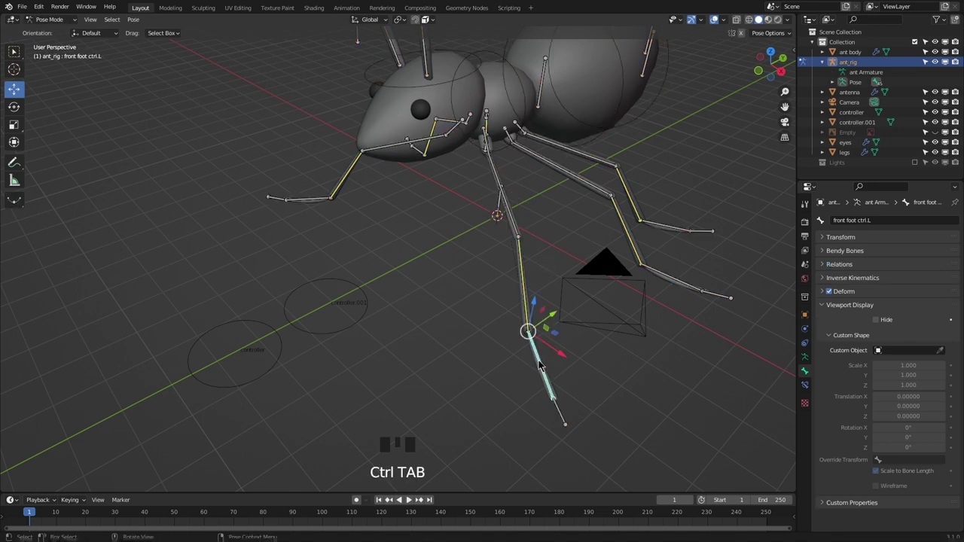
{"action": "left_click", "coordinate": [539, 365]}
{"action": "left_click", "coordinate": [940, 351]}
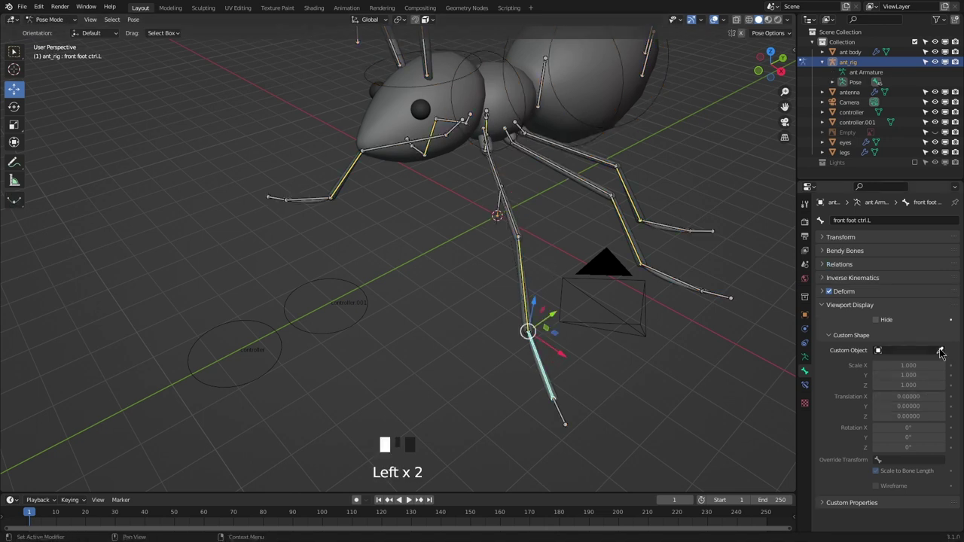
{"action": "left_click", "coordinate": [365, 299]}
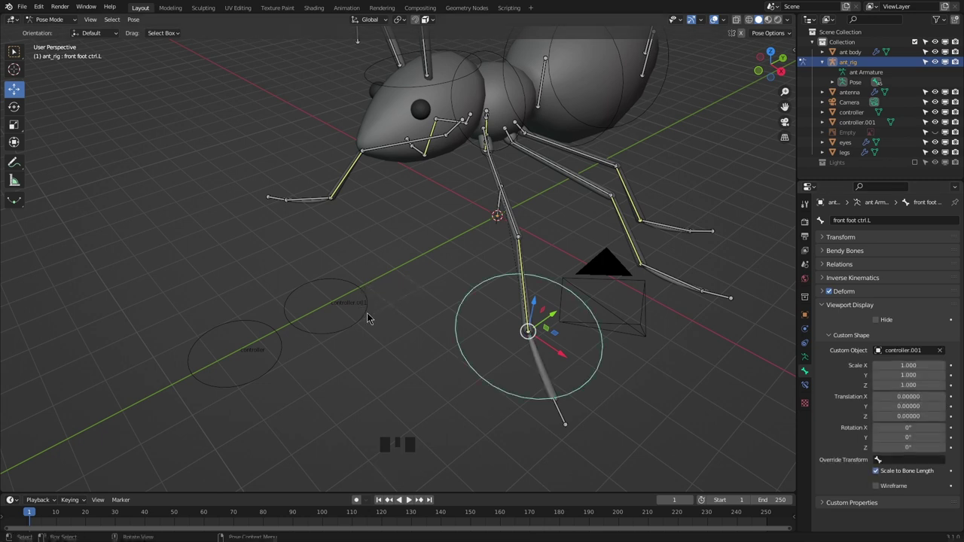
Step: Assign controller.001 to the middle and back foot ctrl.L bones, then return to Object Mode
{"action": "left_click", "coordinate": [643, 276]}
{"action": "left_click", "coordinate": [940, 350]}
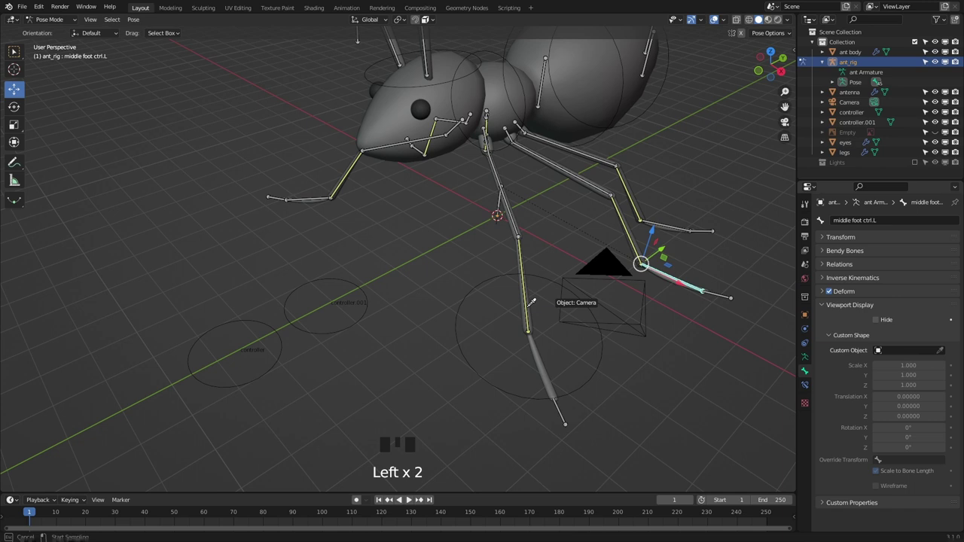
{"action": "left_click", "coordinate": [365, 274]}
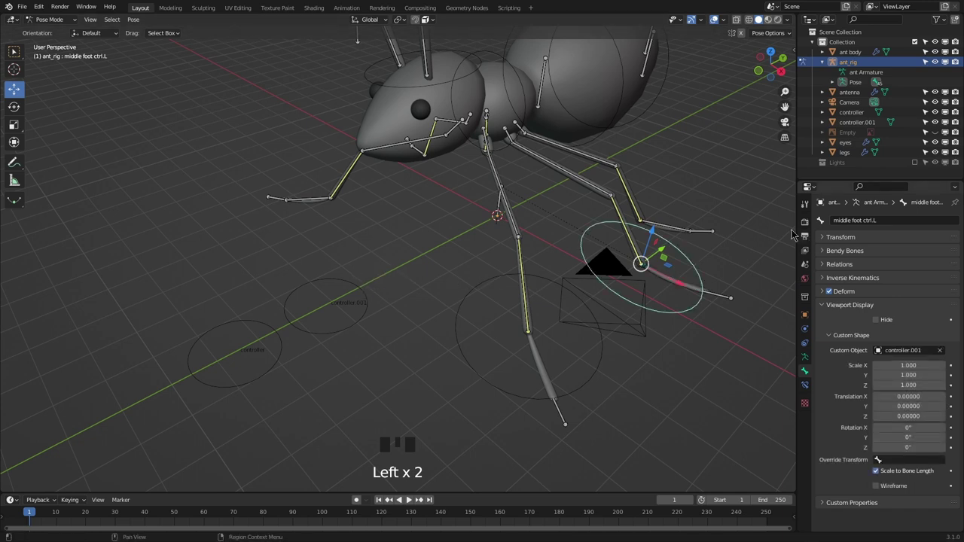
{"action": "left_click", "coordinate": [678, 232]}
{"action": "left_click", "coordinate": [940, 350]}
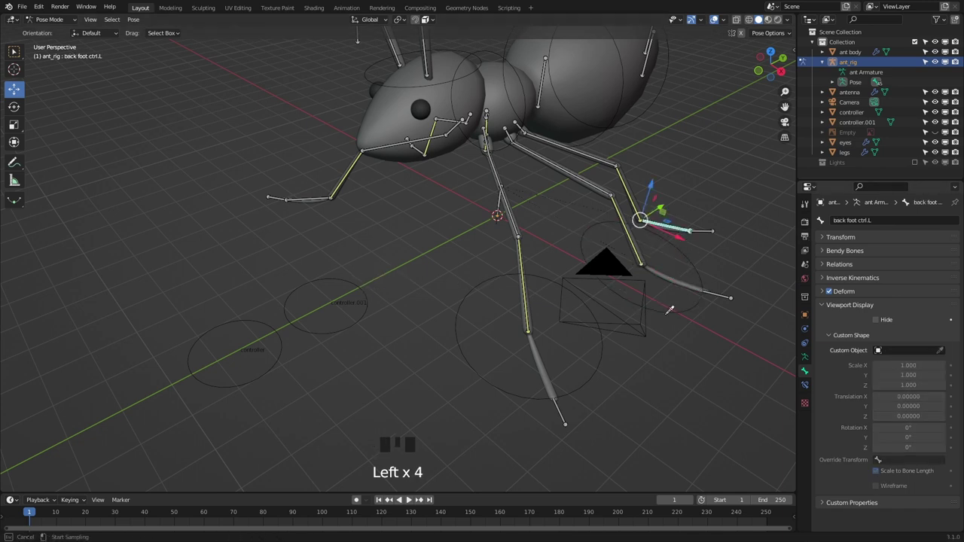
{"action": "left_click", "coordinate": [361, 286]}
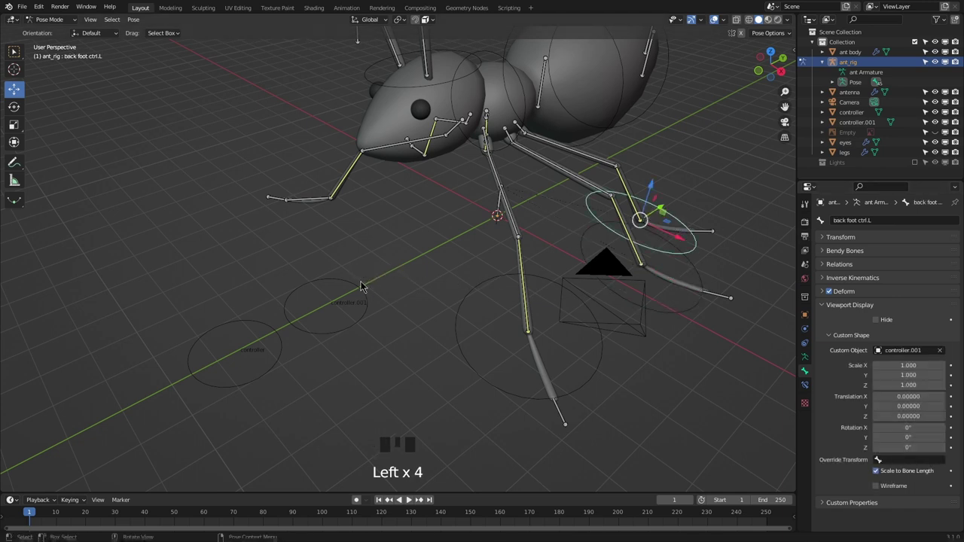
{"action": "left_click", "coordinate": [66, 20]}
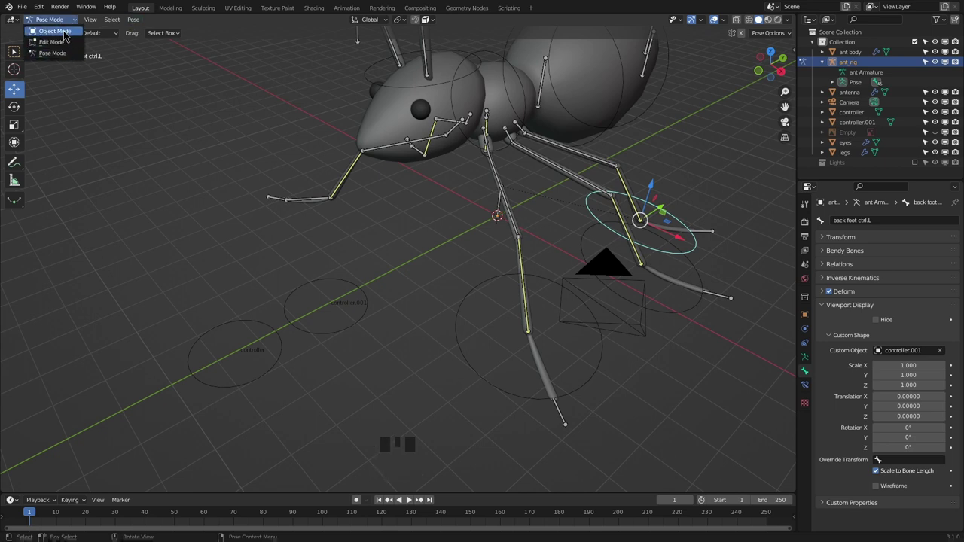
{"action": "left_click", "coordinate": [65, 32]}
Step: In Edit Mode, scale all of controller.001's vertices down to about half size (0.504)
{"action": "left_click", "coordinate": [349, 280]}
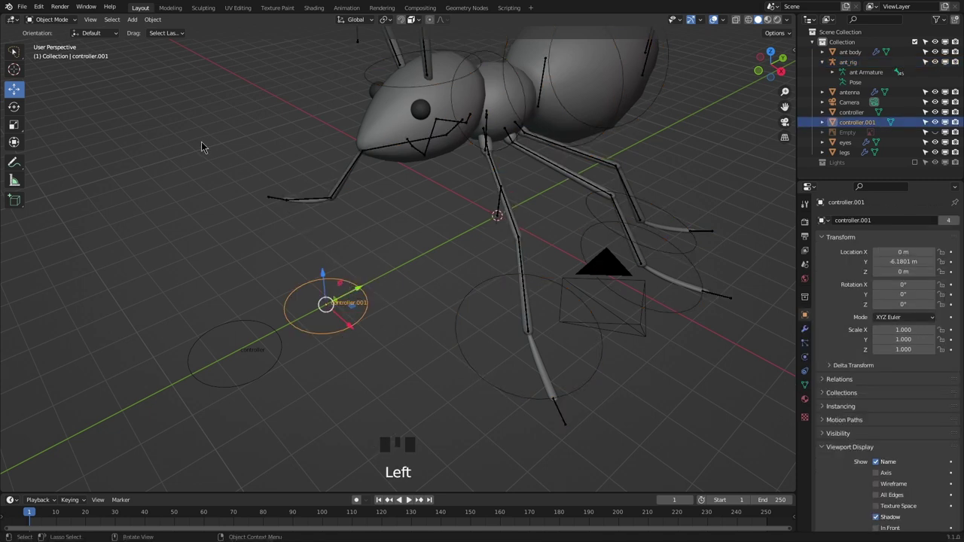
{"action": "key", "text": "Tab"}
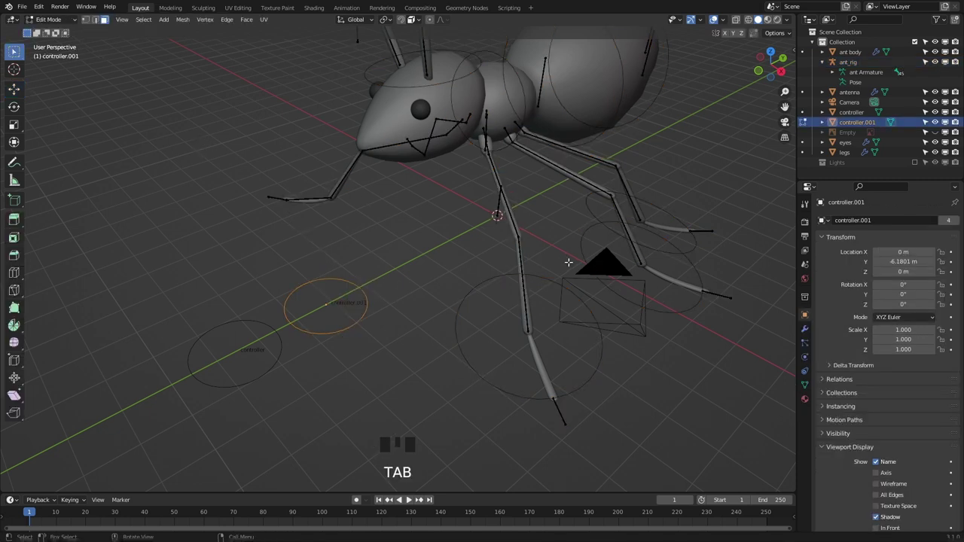
{"action": "left_click", "coordinate": [86, 19]}
{"action": "left_click_drag", "start_coordinate": [260, 252], "coordinate": [399, 377]}
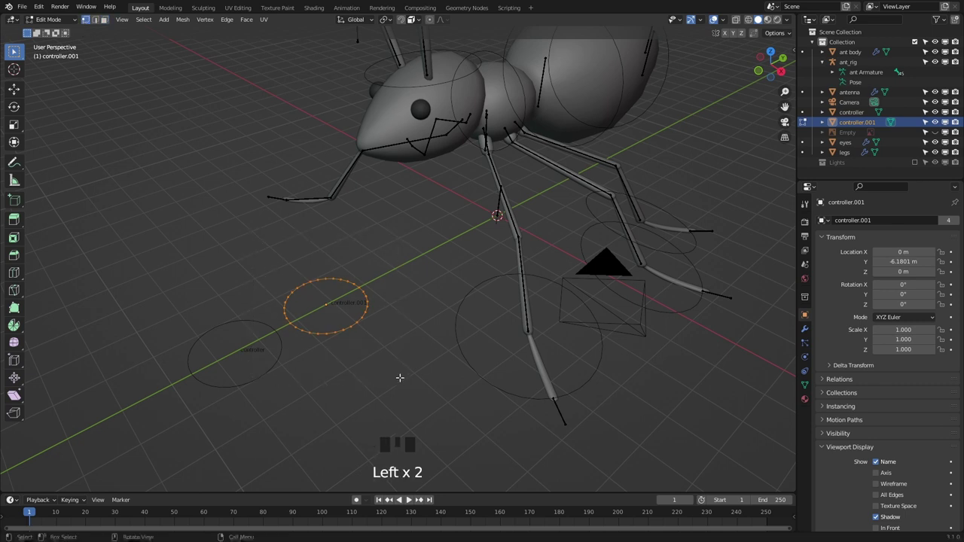
{"action": "key", "text": "s"}
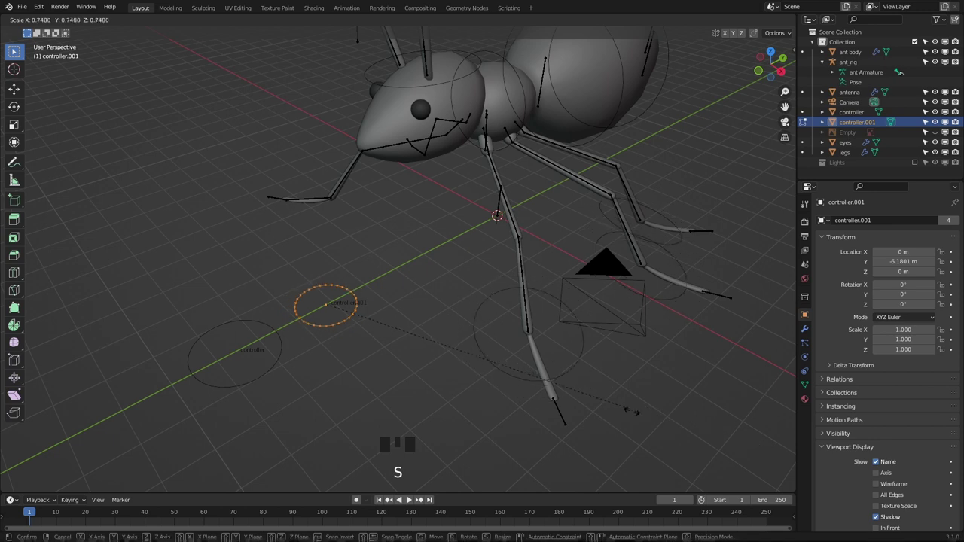
{"action": "left_click", "coordinate": [532, 391]}
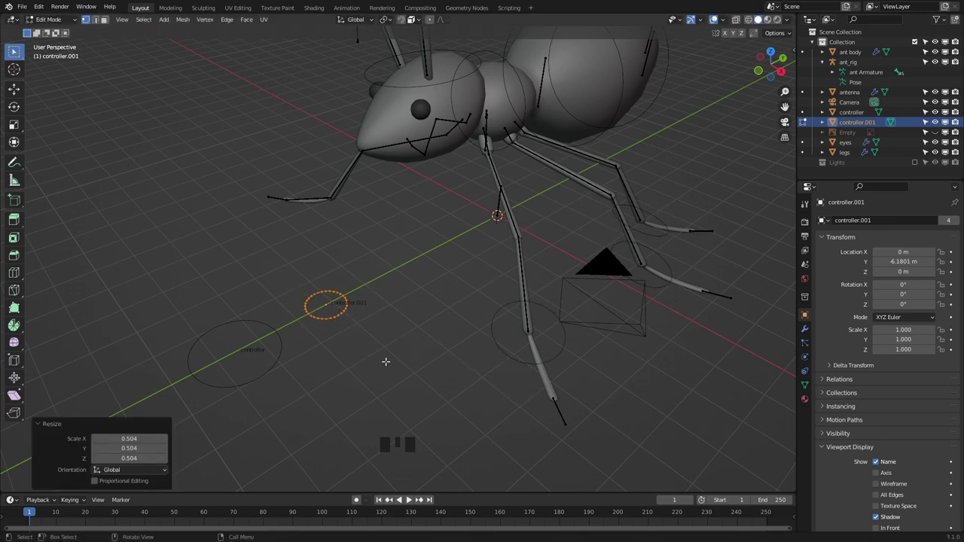
Step: Slightly adjust the circle's size, then squash it to 0.558 along X
{"action": "key", "text": "s"}
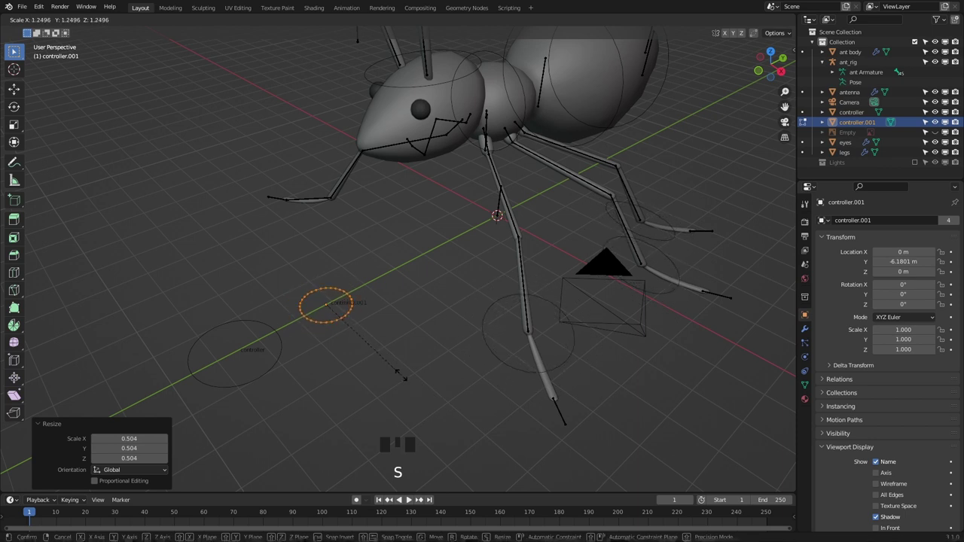
{"action": "left_click", "coordinate": [391, 368]}
{"action": "key", "text": "s"}
{"action": "key", "text": "x"}
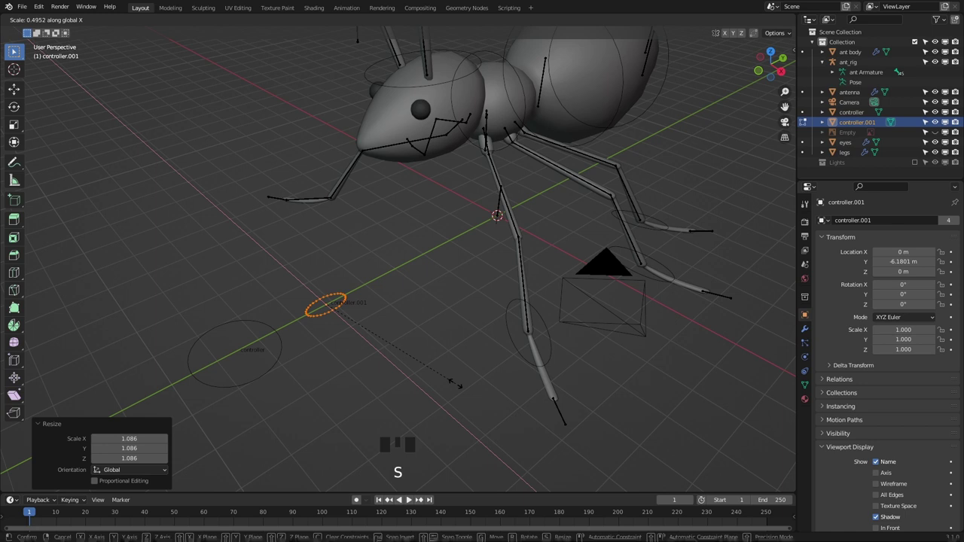
{"action": "left_click", "coordinate": [467, 400]}
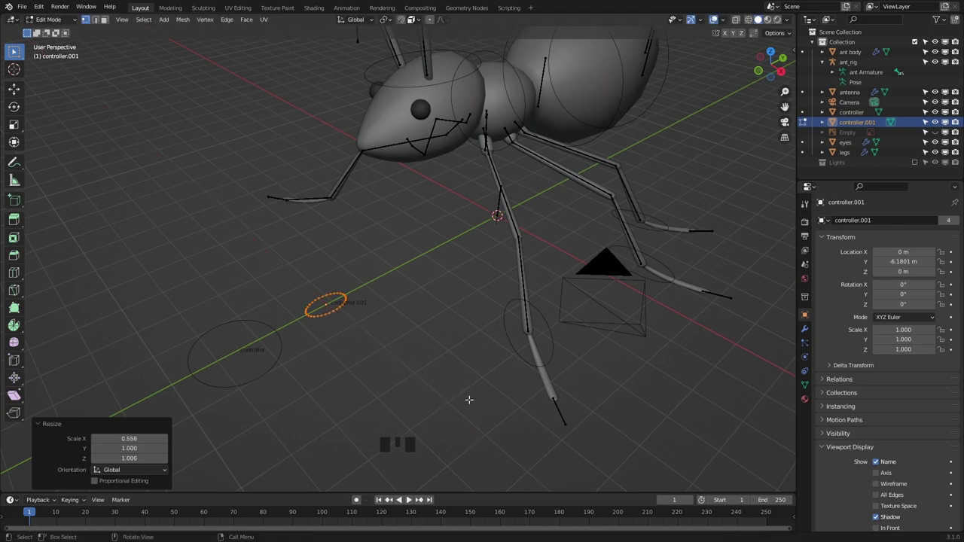
{"action": "middle_click_drag", "start_coordinate": [616, 345], "coordinate": [655, 309]}
{"action": "scroll", "coordinate": [656, 314], "scroll_direction": "up", "scroll_amount": 3}
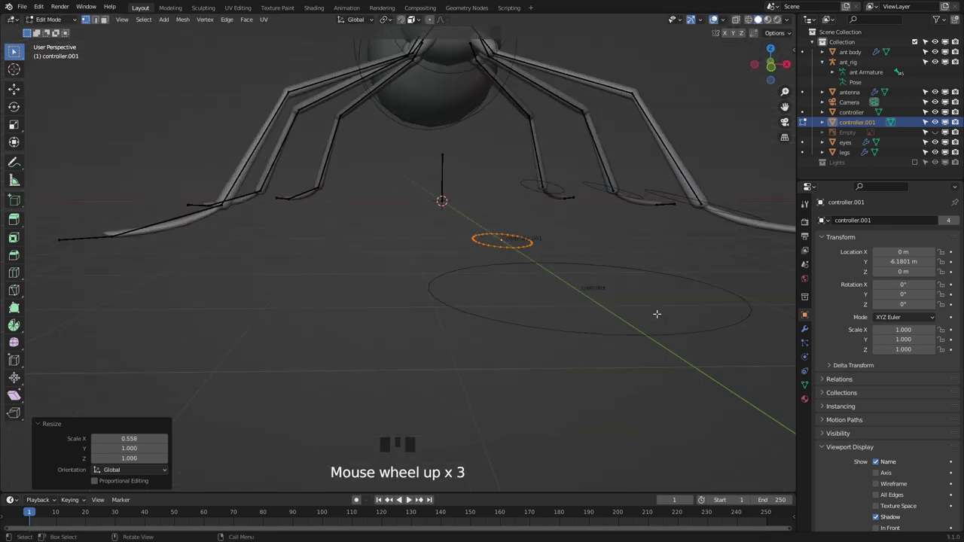
Step: In front orthographic view, tilt the controller.001 circle 13.8° about X
{"action": "key", "text": "KP_1"}
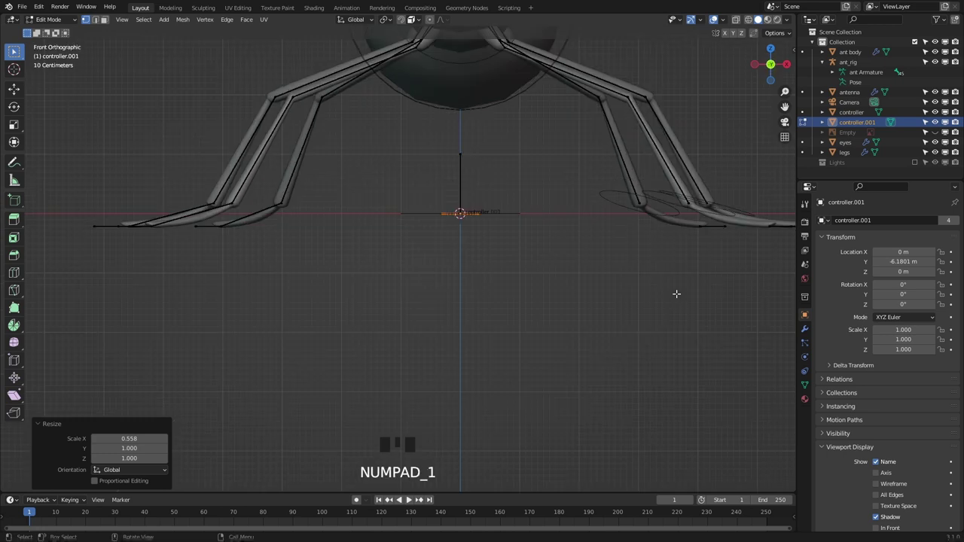
{"action": "middle_click_drag", "start_coordinate": [692, 285], "coordinate": [469, 359], "text": "shift"}
{"action": "scroll", "coordinate": [456, 384], "scroll_direction": "up", "scroll_amount": 2}
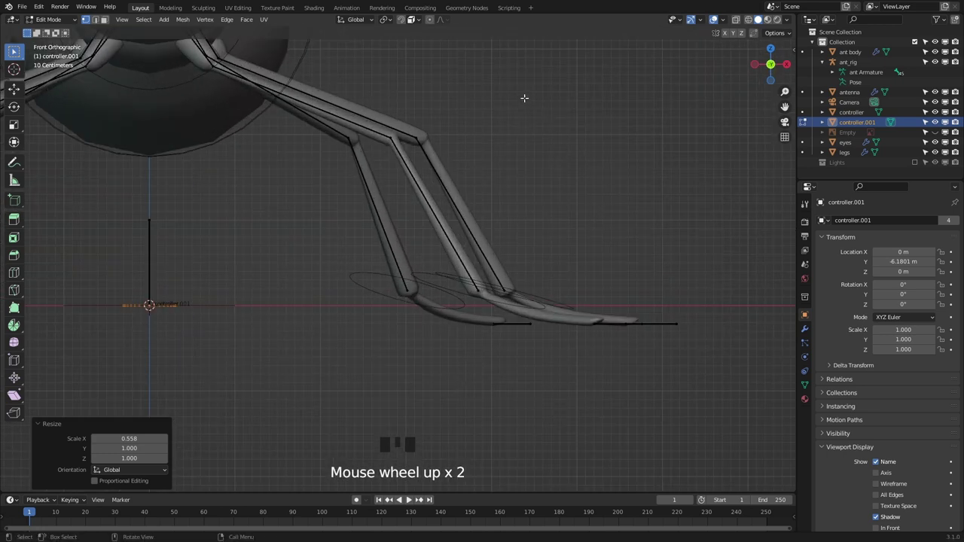
{"action": "key", "text": "r"}
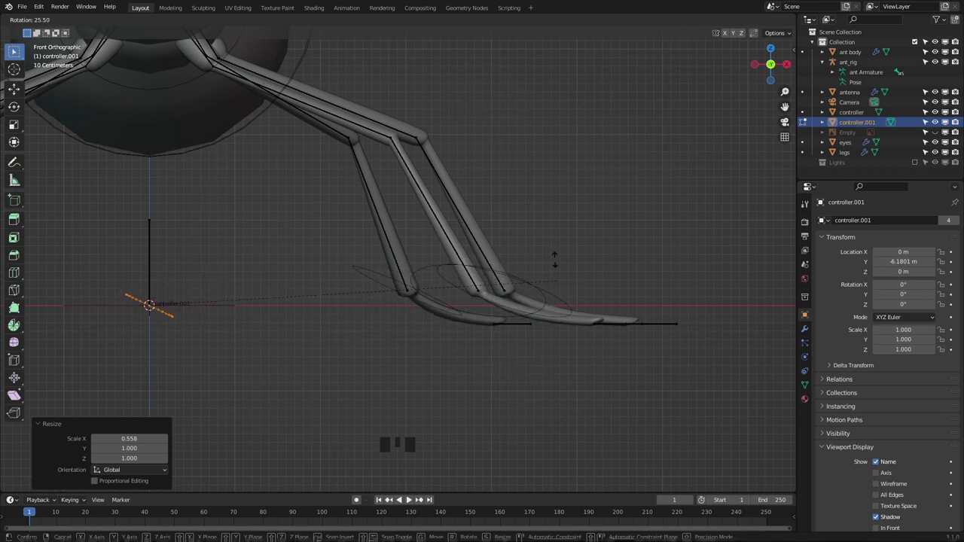
{"action": "right_click", "coordinate": [393, 90]}
{"action": "key", "text": "r"}
{"action": "key", "text": "x"}
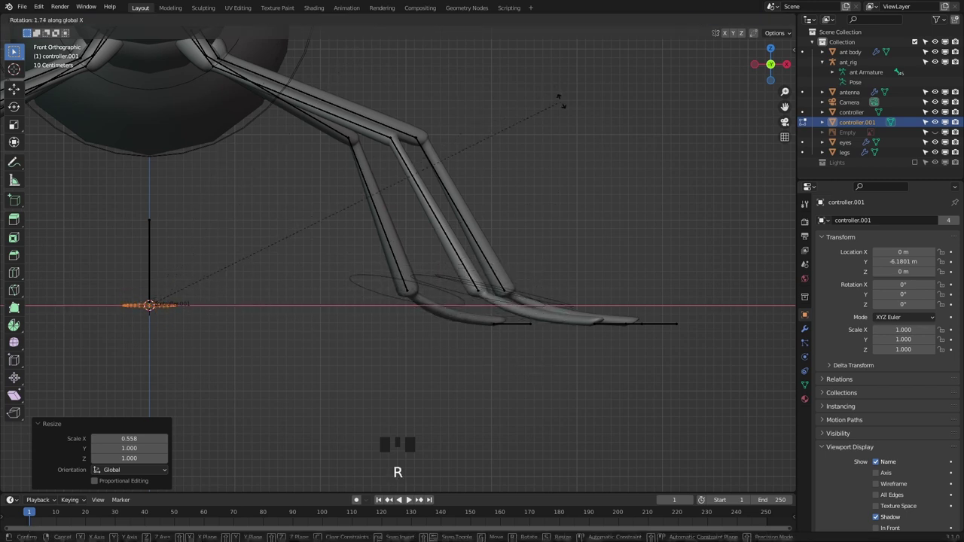
{"action": "left_click", "coordinate": [598, 176]}
Step: Rotate the circle slightly about Y, undoing a further rotation
{"action": "key", "text": "r"}
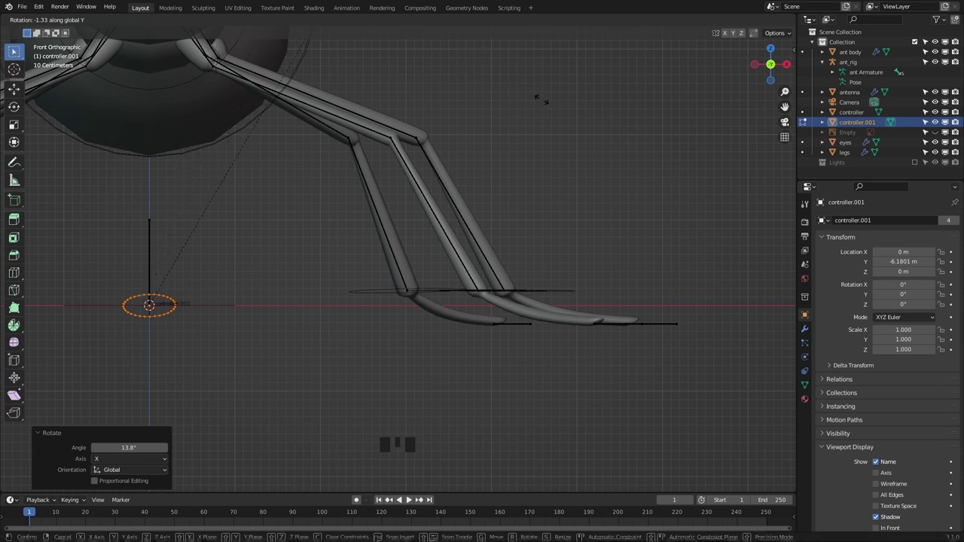
{"action": "left_click", "coordinate": [742, 316]}
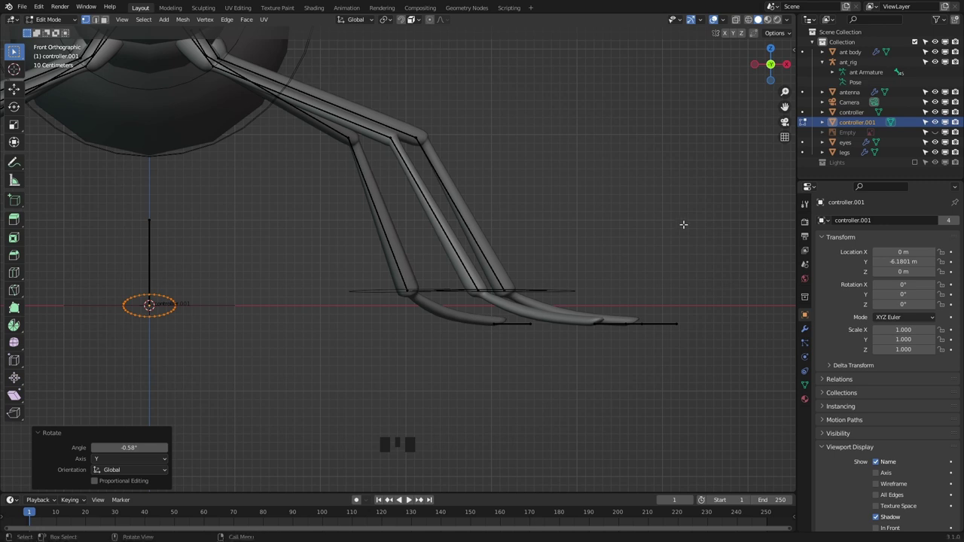
{"action": "key", "text": "r"}
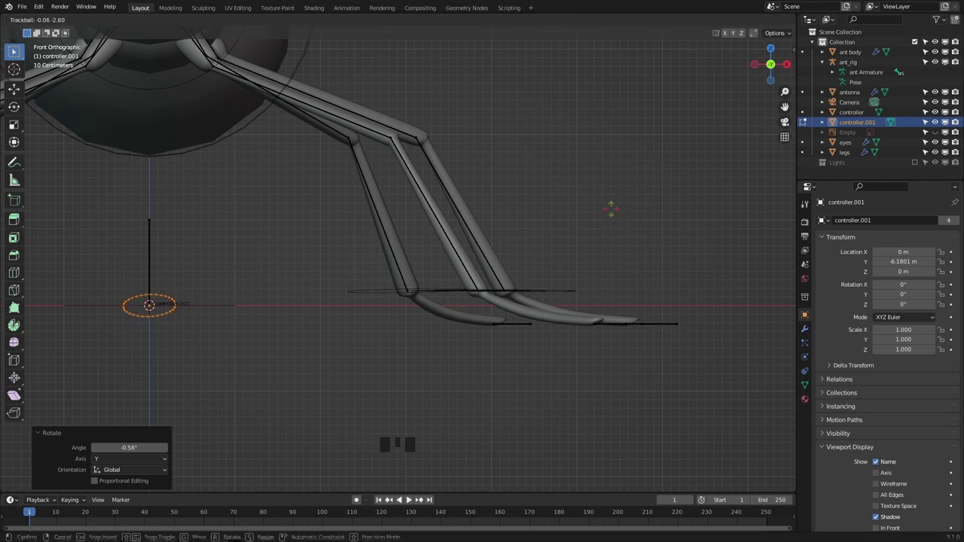
{"action": "middle_click_drag", "start_coordinate": [595, 211], "coordinate": [545, 276]}
{"action": "key", "text": "ctrl+z"}
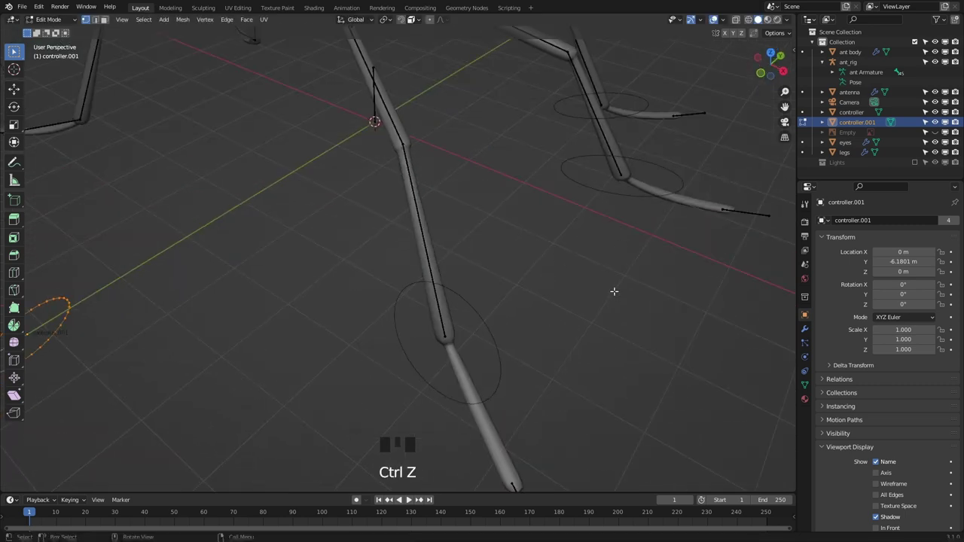
Step: Back in front orthographic view, start moving the circle down along Z
{"action": "middle_click_drag", "start_coordinate": [614, 291], "coordinate": [654, 249]}
{"action": "scroll", "coordinate": [667, 226], "scroll_direction": "down", "scroll_amount": 2}
{"action": "key", "text": "KP_1"}
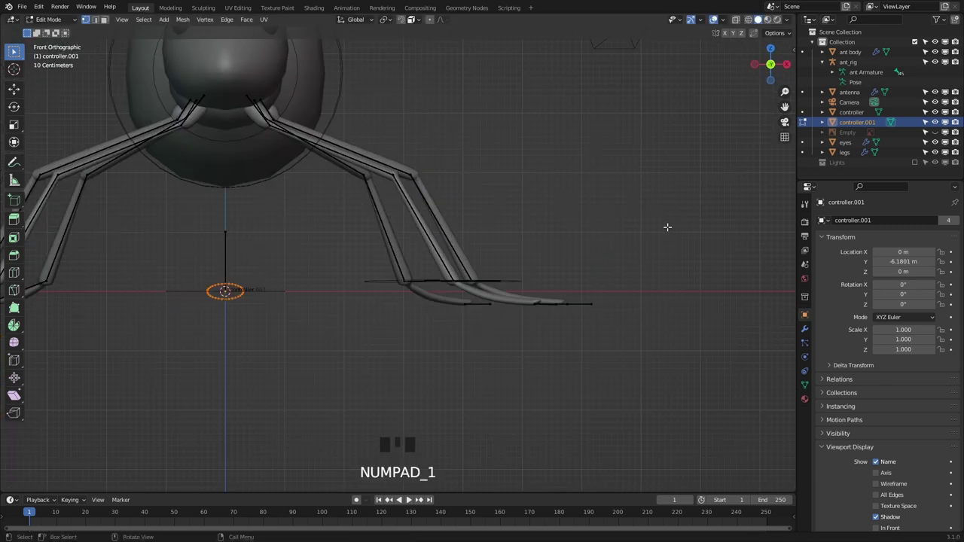
{"action": "scroll", "coordinate": [665, 226], "scroll_direction": "up", "scroll_amount": 1}
{"action": "key", "text": "g"}
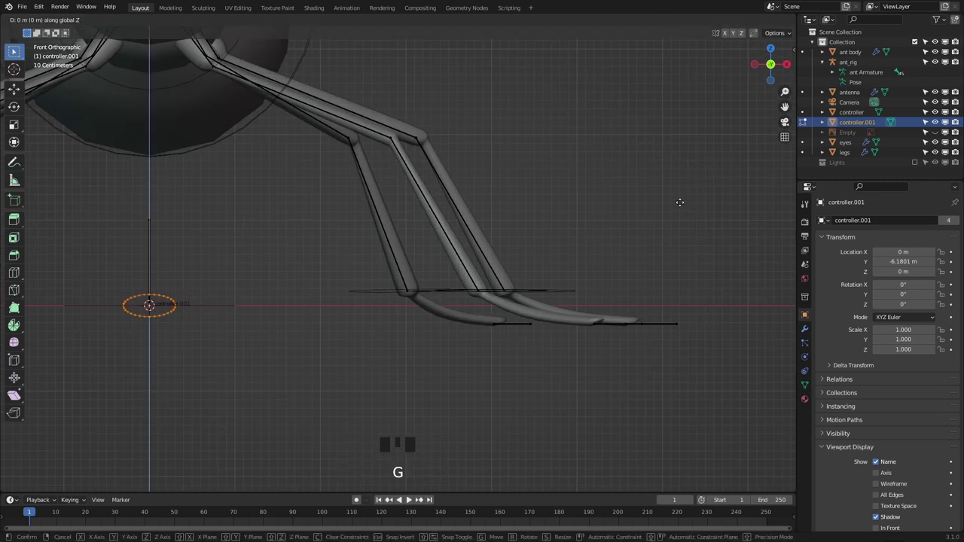
{"action": "key", "text": "z"}
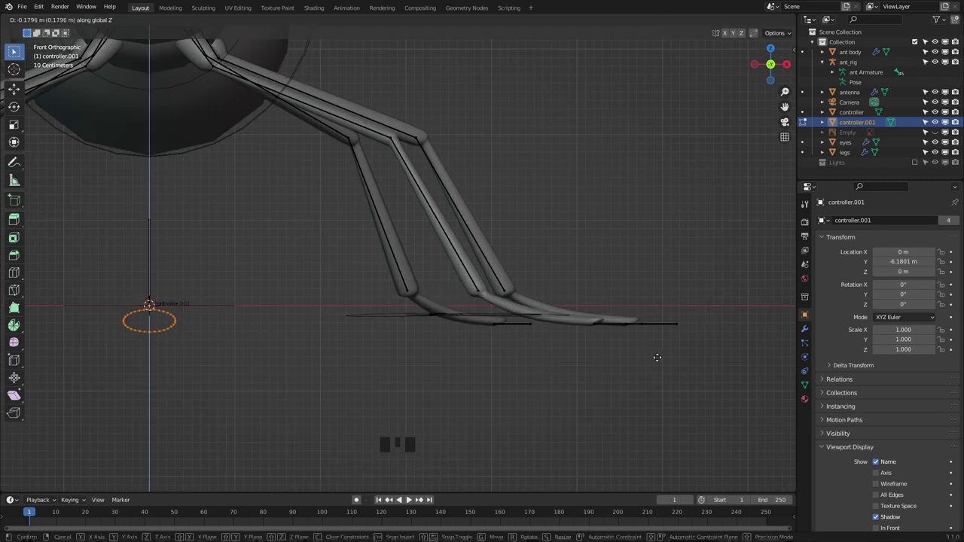
Step: Lower the circle about 0.24 m on Z and shift it along Y
{"action": "left_click", "coordinate": [639, 409]}
{"action": "middle_click_drag", "start_coordinate": [620, 370], "coordinate": [512, 218]}
{"action": "scroll", "coordinate": [484, 223], "scroll_direction": "down", "scroll_amount": 3}
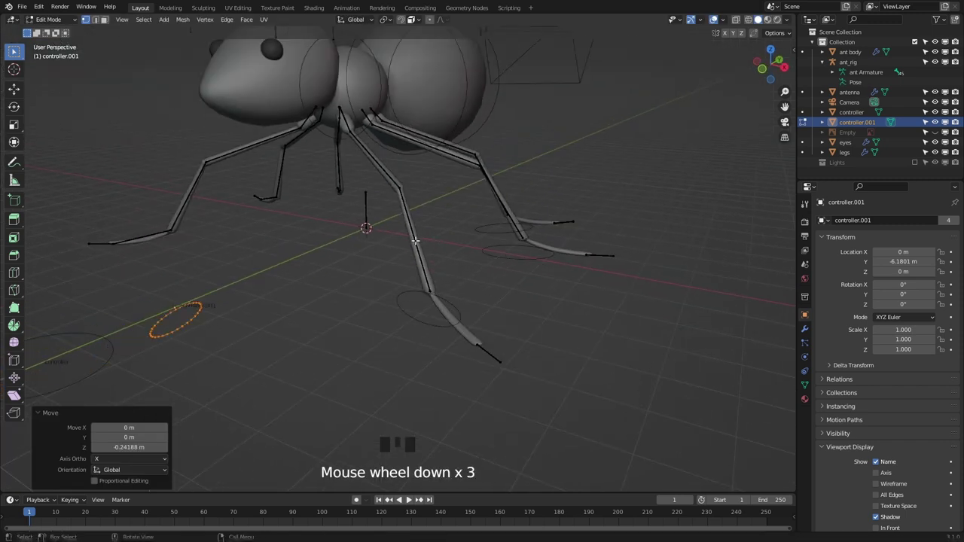
{"action": "middle_click_drag", "start_coordinate": [415, 240], "coordinate": [436, 276]}
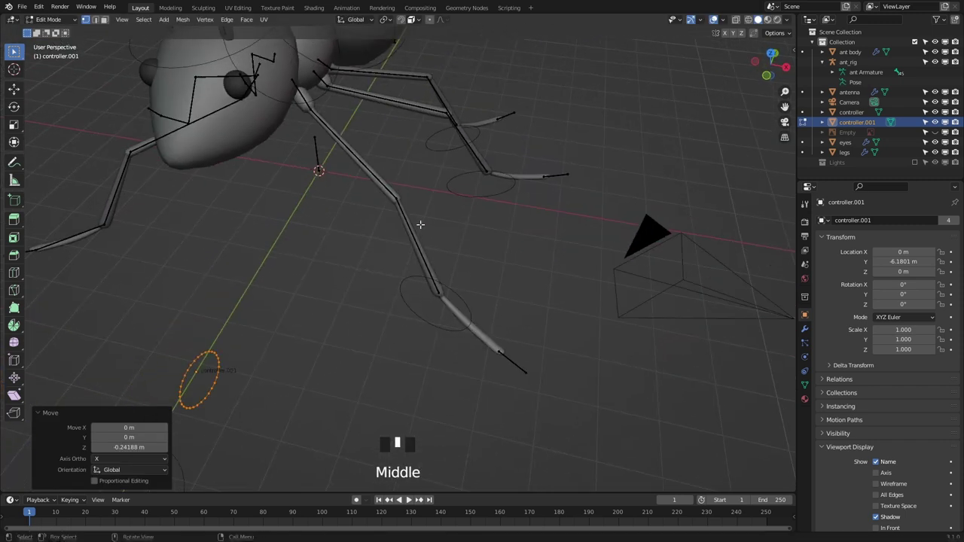
{"action": "key", "text": "g"}
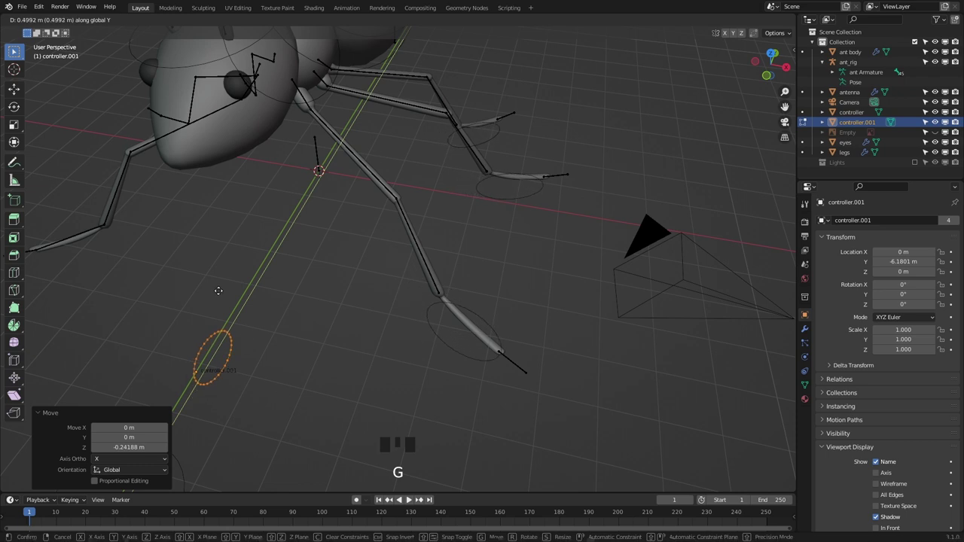
{"action": "left_click", "coordinate": [218, 290]}
Step: From top view, nudge the circle slightly along Y and enlarge it to 1.233
{"action": "middle_click_drag", "start_coordinate": [535, 392], "coordinate": [463, 366]}
{"action": "scroll", "coordinate": [419, 313], "scroll_direction": "down", "scroll_amount": 3}
{"action": "middle_click_drag", "start_coordinate": [420, 325], "coordinate": [434, 353]}
{"action": "key", "text": "KP_7"}
{"action": "middle_click_drag", "start_coordinate": [406, 292], "coordinate": [449, 304], "text": "shift"}
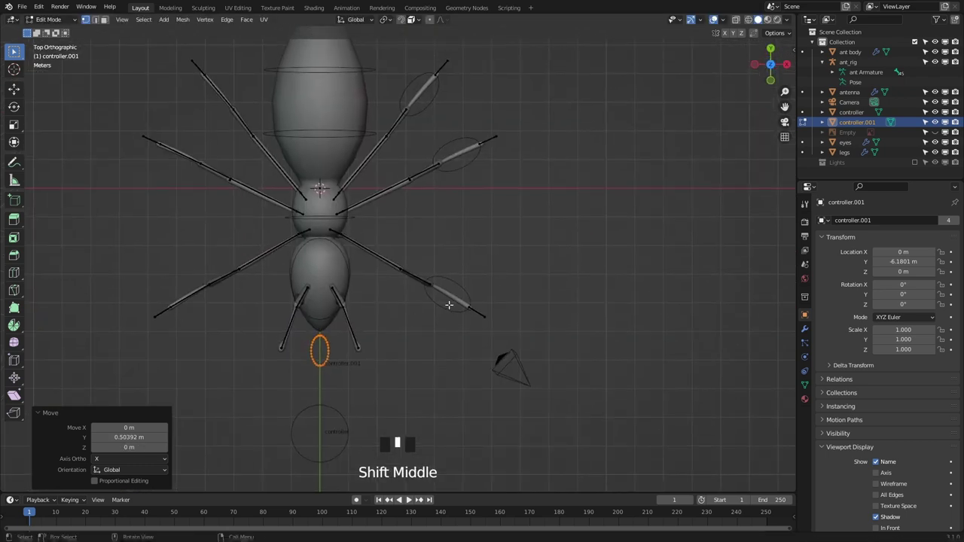
{"action": "key", "text": "g"}
{"action": "key", "text": "y"}
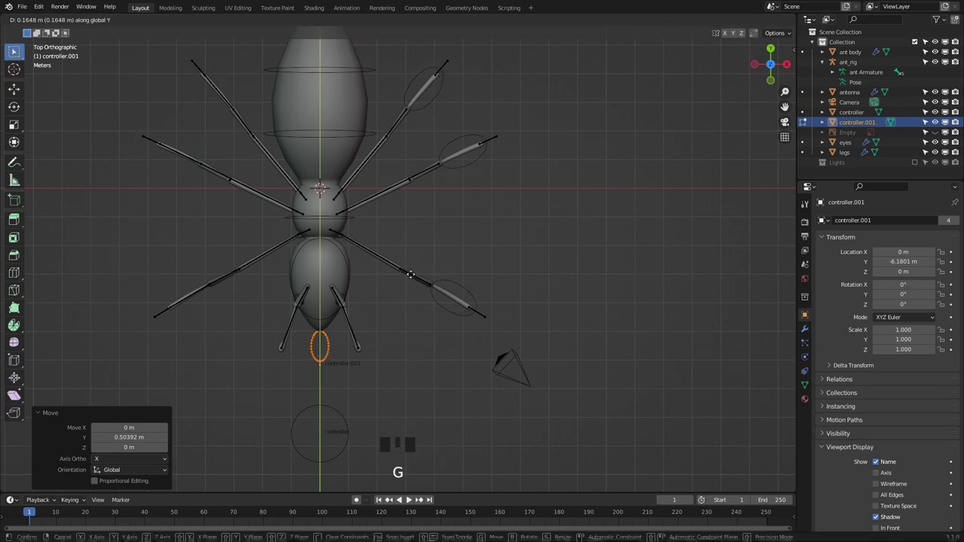
{"action": "left_click", "coordinate": [410, 281]}
{"action": "key", "text": "s"}
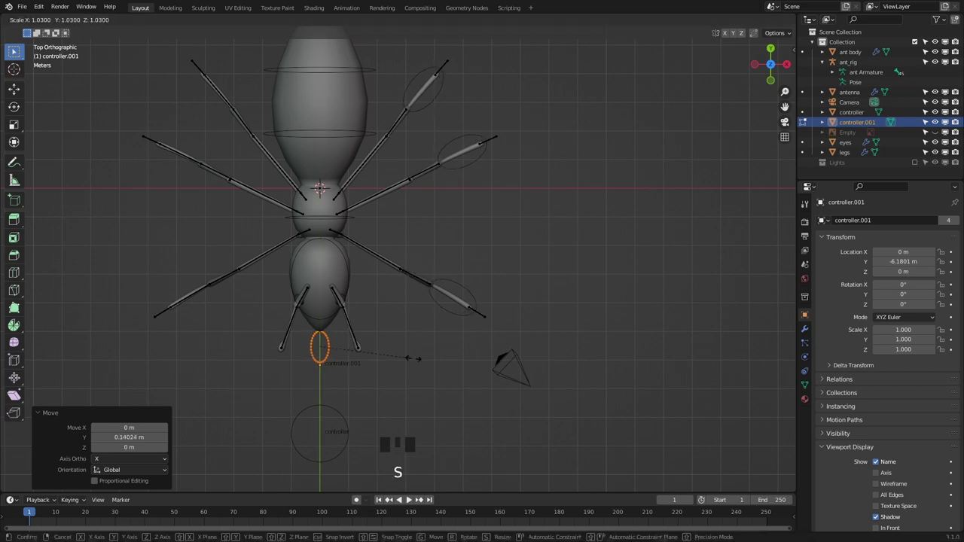
{"action": "left_click", "coordinate": [551, 388]}
Step: Back in Object Mode, select both controller circles and delete them
{"action": "middle_click_drag", "start_coordinate": [567, 421], "coordinate": [520, 339]}
{"action": "key", "text": "Tab"}
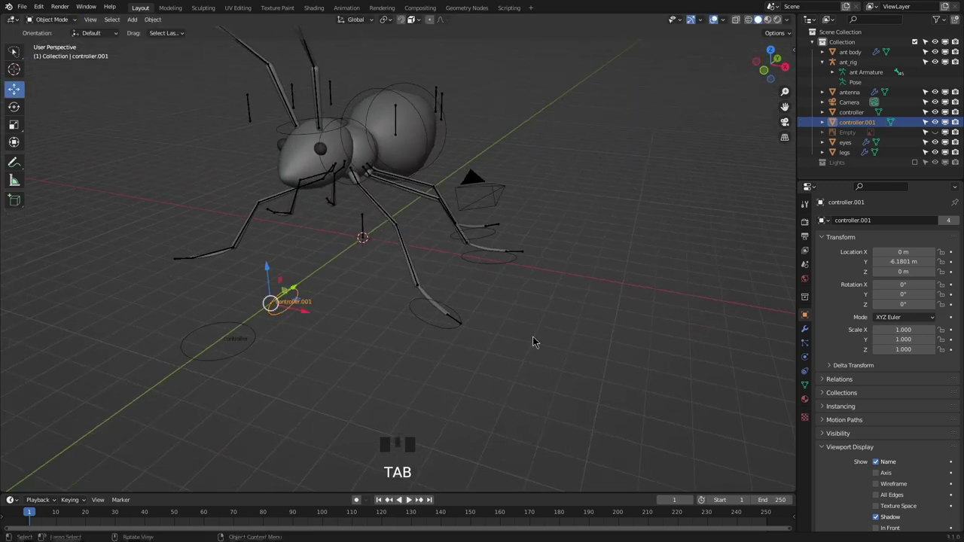
{"action": "middle_click_drag", "start_coordinate": [430, 333], "coordinate": [462, 332], "text": "shift"}
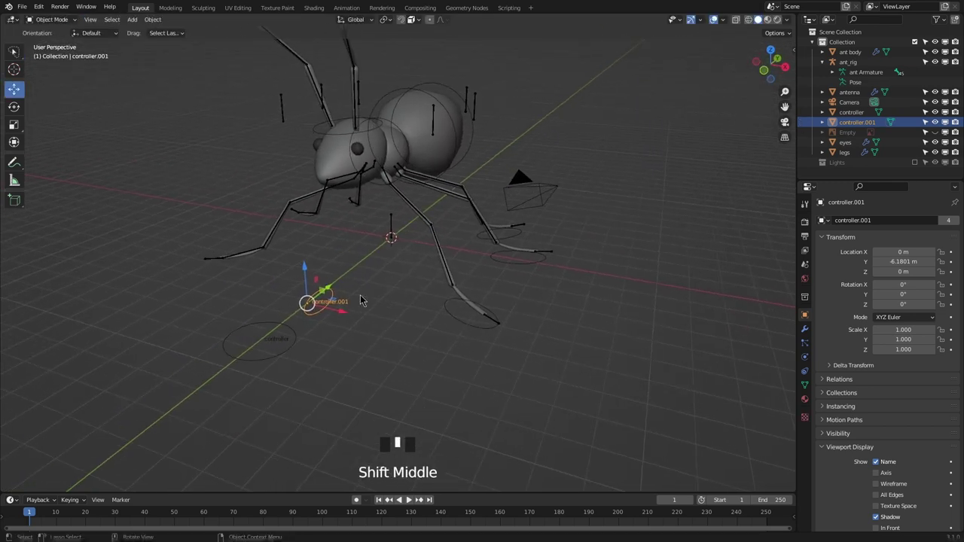
{"action": "left_click", "coordinate": [290, 344], "text": "shift"}
{"action": "key", "text": "x"}
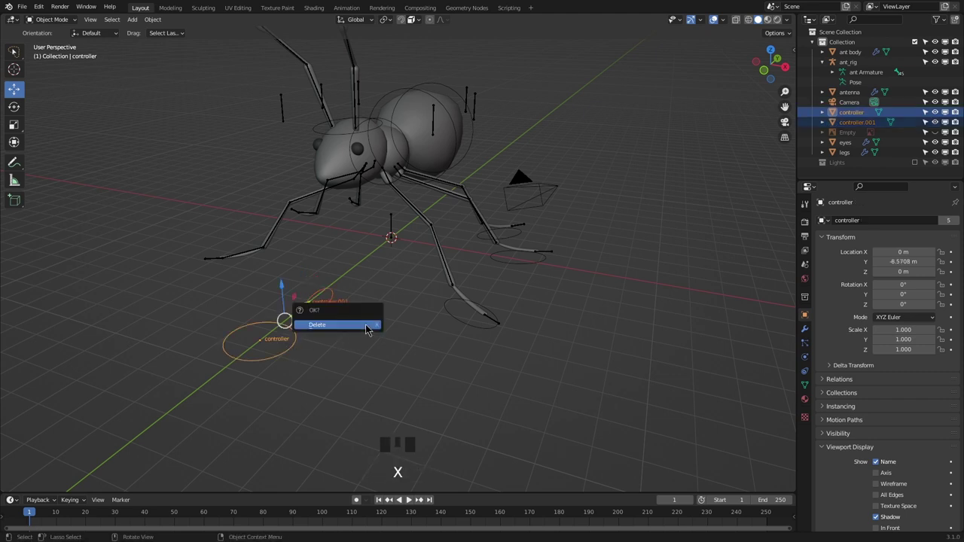
{"action": "left_click", "coordinate": [367, 329]}
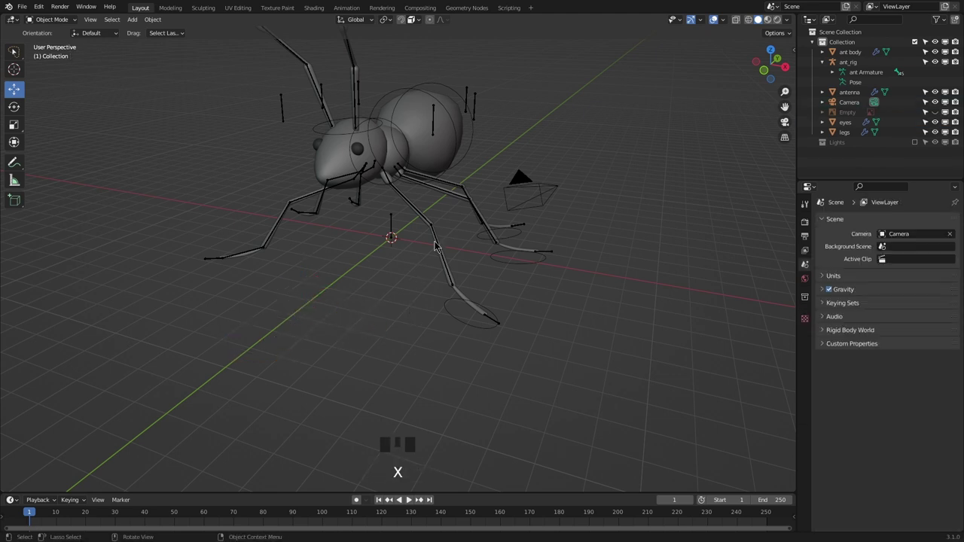
{"action": "middle_click_drag", "start_coordinate": [438, 247], "coordinate": [439, 133]}
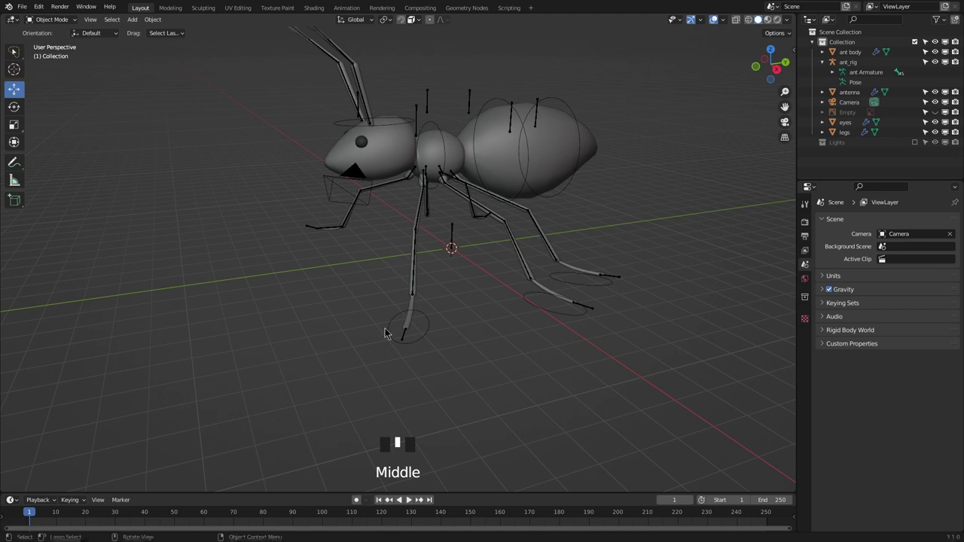
{"action": "left_click", "coordinate": [366, 301]}
Step: Undo the controllers' deletion, then select the rig's global ctrl bone and return to Object Mode
{"action": "middle_click_drag", "start_coordinate": [365, 301], "coordinate": [372, 271]}
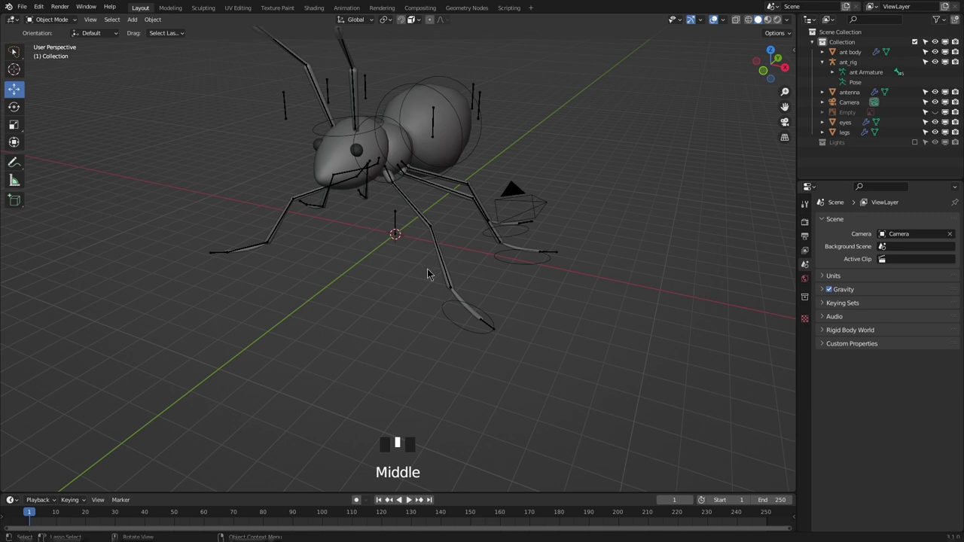
{"action": "key", "text": "shift+a"}
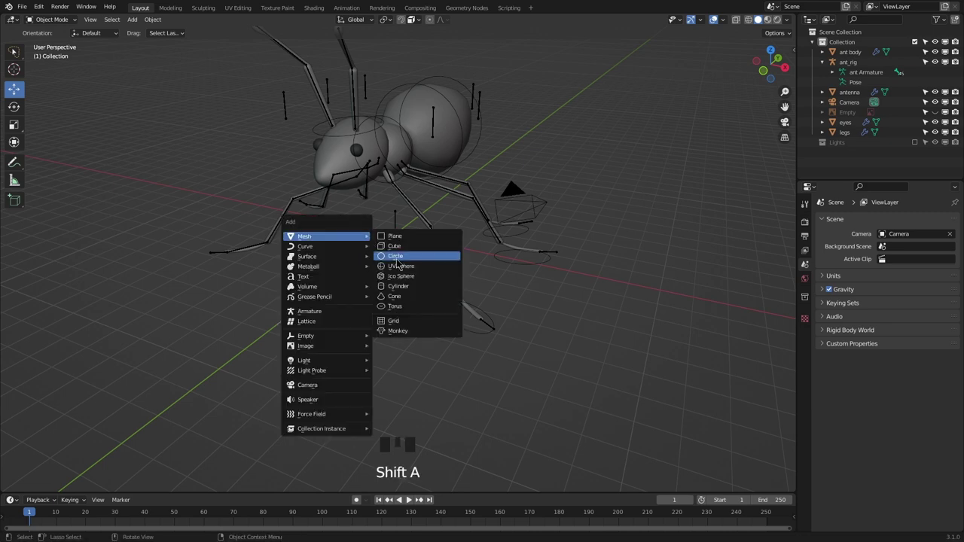
{"action": "key", "text": "ctrl+z"}
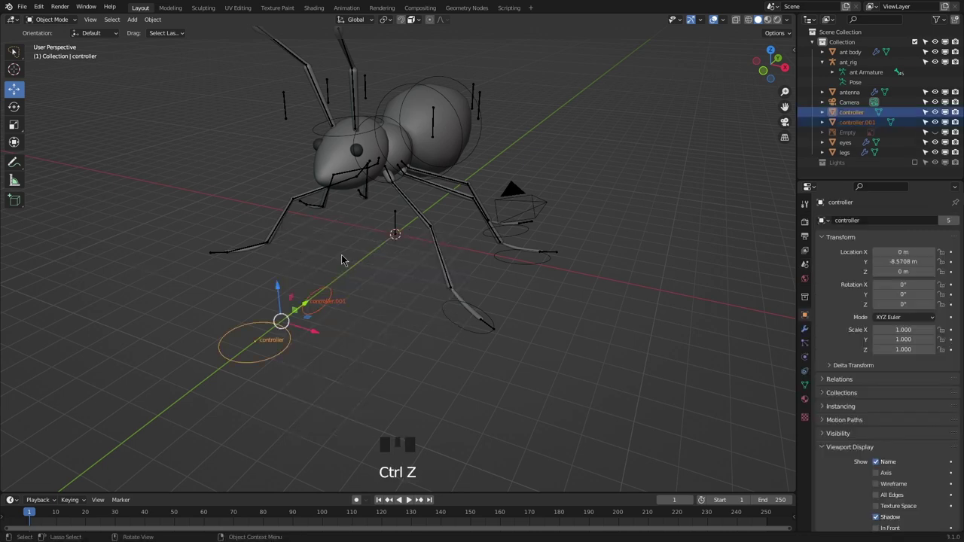
{"action": "left_click", "coordinate": [394, 224]}
{"action": "key", "text": "ctrl+Tab"}
{"action": "left_click", "coordinate": [395, 225]}
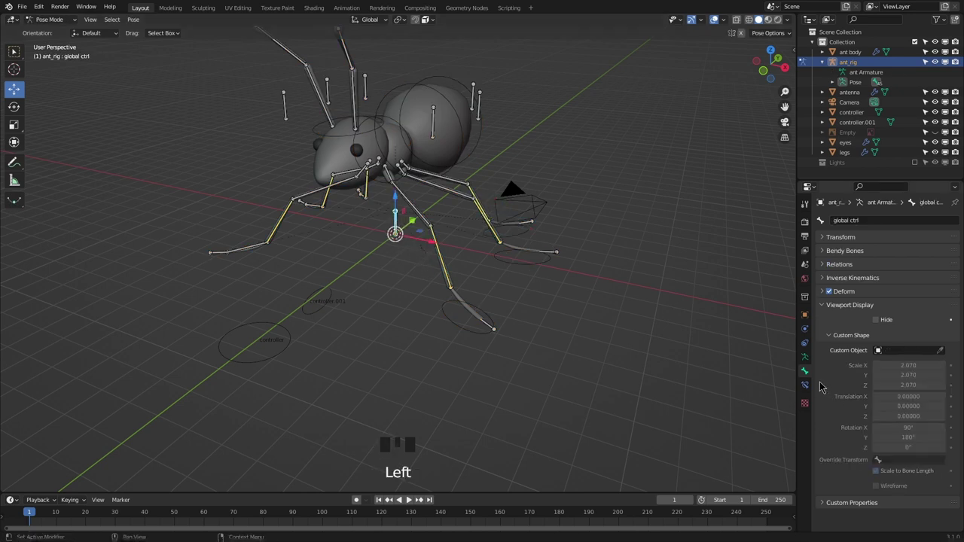
{"action": "key", "text": "ctrl+Tab"}
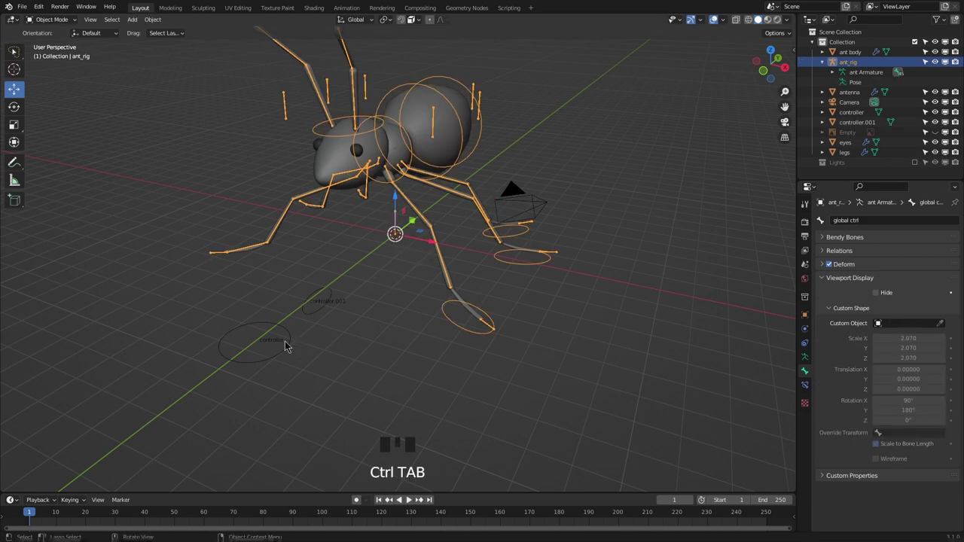
Step: Duplicate the controller circle into controller.002, offset along Y
{"action": "left_click", "coordinate": [285, 345]}
{"action": "key", "text": "shift+d"}
{"action": "key", "text": "y"}
{"action": "left_click", "coordinate": [284, 337]}
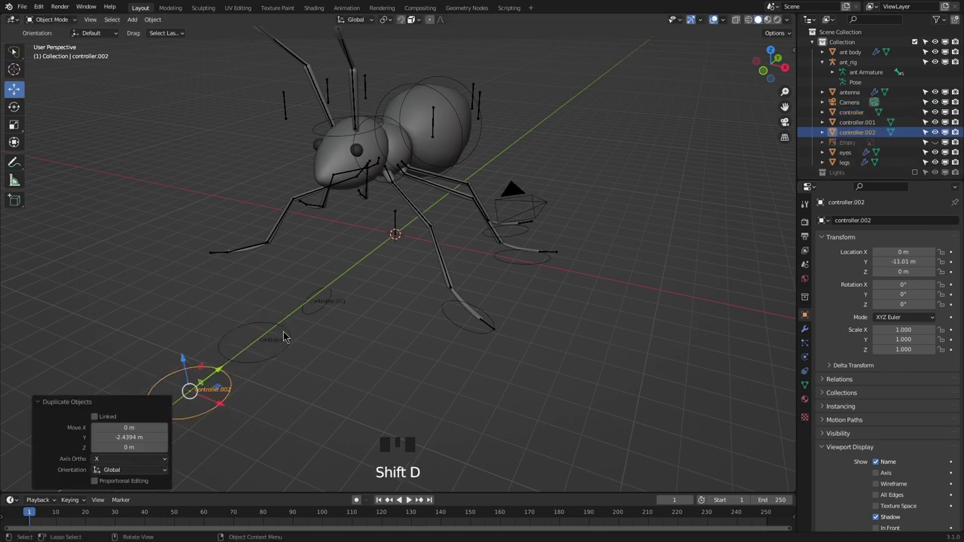
{"action": "middle_click_drag", "start_coordinate": [284, 337], "coordinate": [318, 335], "text": "shift"}
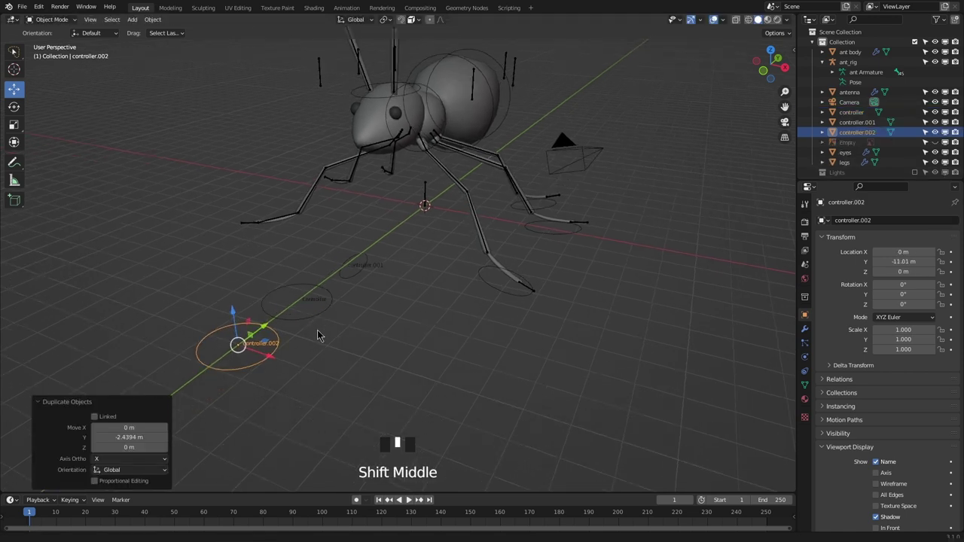
Step: Set controller.002 as the global ctrl bone's custom shape
{"action": "left_click", "coordinate": [425, 199], "text": "shift"}
{"action": "key", "text": "ctrl+Tab"}
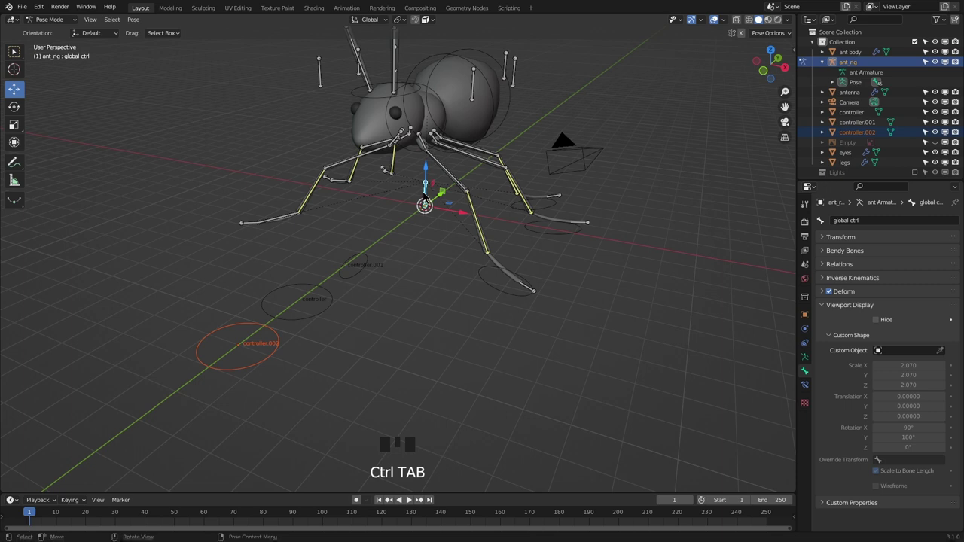
{"action": "left_click", "coordinate": [426, 200]}
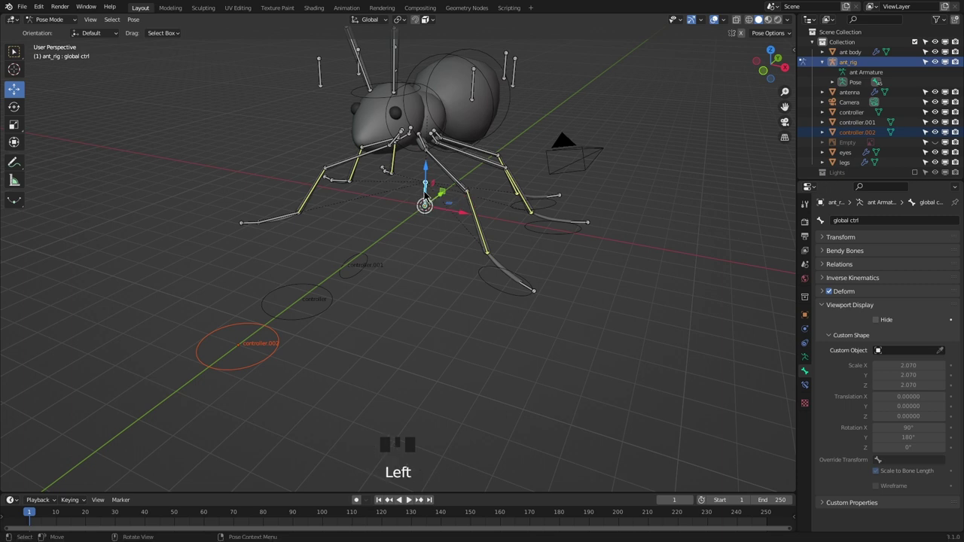
{"action": "left_click", "coordinate": [940, 350]}
{"action": "left_click", "coordinate": [268, 347]}
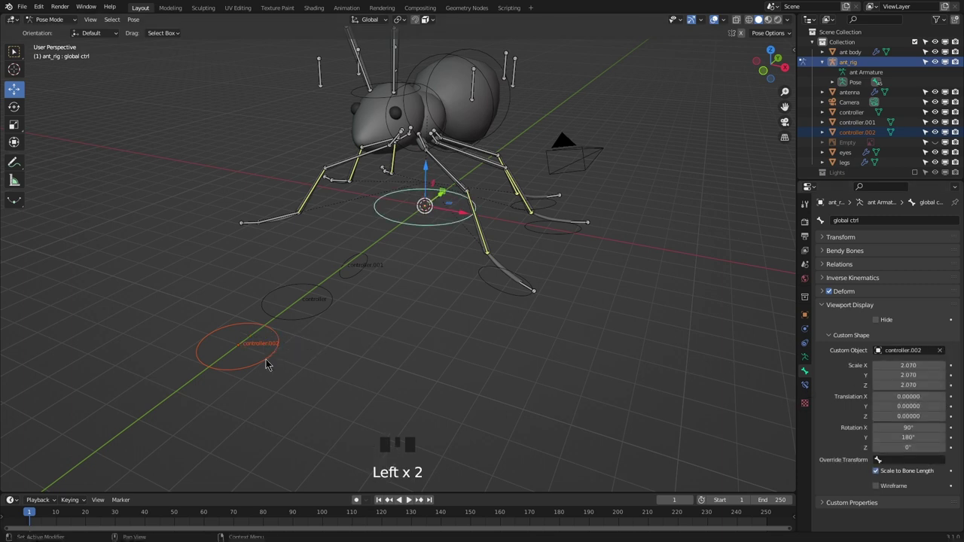
{"action": "key", "text": "ctrl+Tab"}
Step: Enlarge controller.002's circle about four times, then by 1.044, in Edit Mode
{"action": "left_click", "coordinate": [262, 363]}
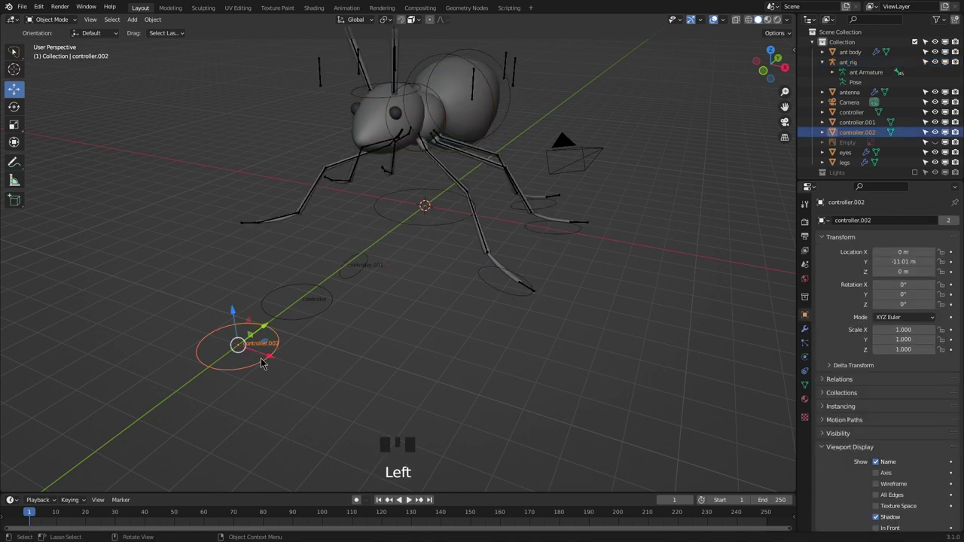
{"action": "key", "text": "Tab"}
{"action": "key", "text": "s"}
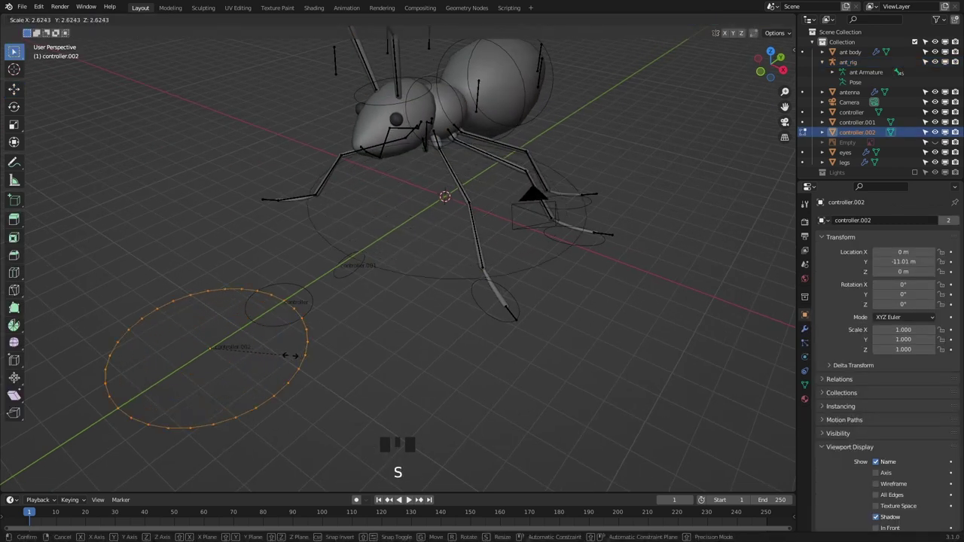
{"action": "left_click", "coordinate": [326, 367]}
{"action": "middle_click_drag", "start_coordinate": [327, 368], "coordinate": [321, 307]}
{"action": "key", "text": "s"}
{"action": "left_click", "coordinate": [403, 348]}
{"action": "key", "text": "Tab"}
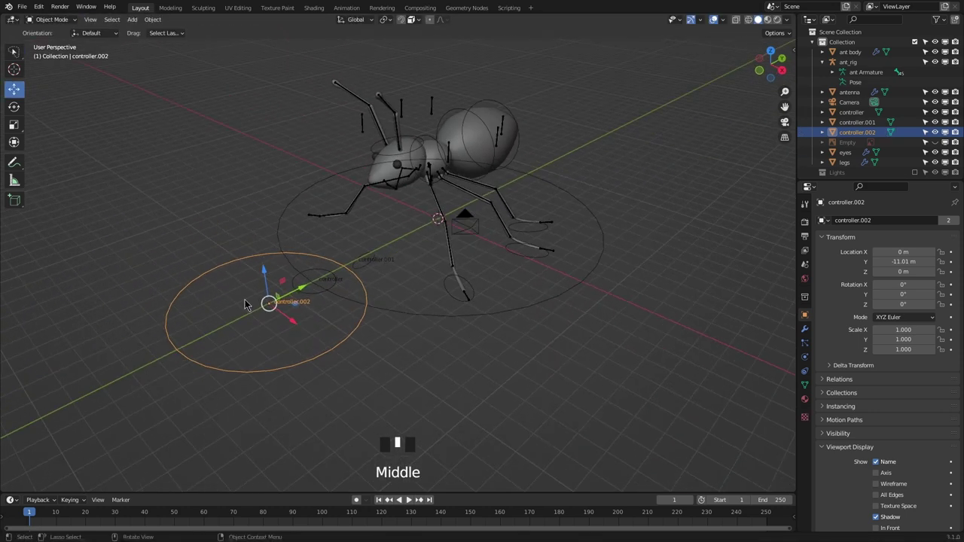
Step: Delete controller.002, controller.001 and controller from the scene
{"action": "key", "text": "x"}
{"action": "left_click", "coordinate": [248, 300]}
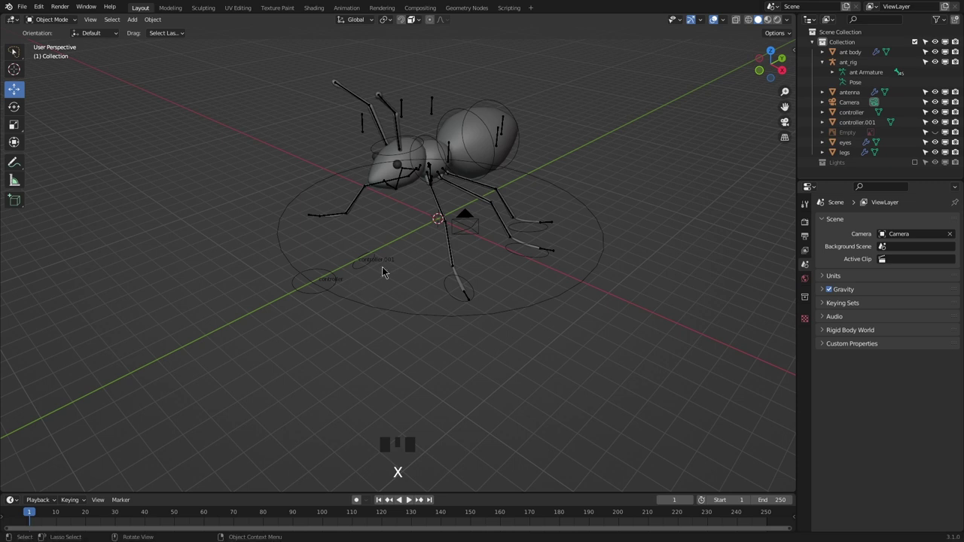
{"action": "left_click", "coordinate": [363, 266]}
{"action": "left_click", "coordinate": [336, 291], "text": "shift"}
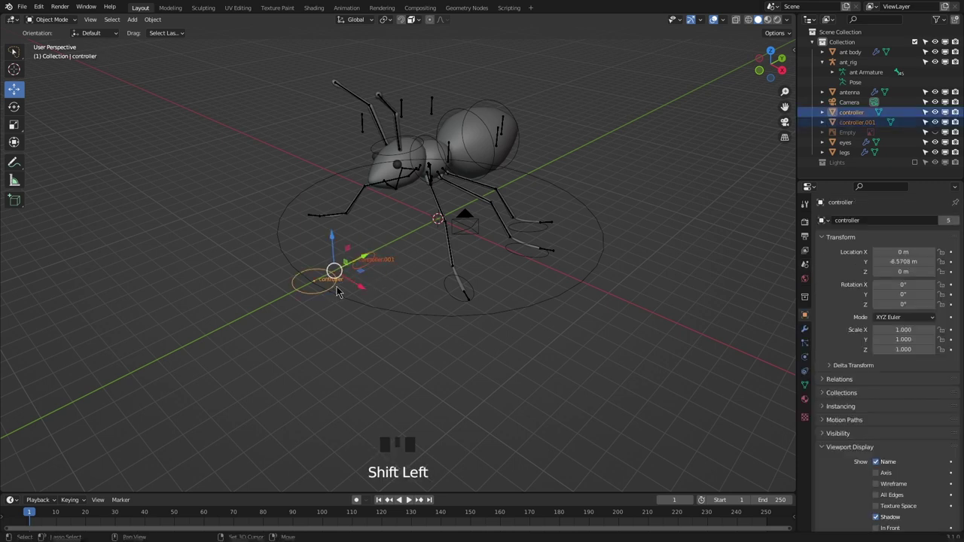
{"action": "key", "text": "x"}
{"action": "left_click", "coordinate": [382, 250]}
{"action": "middle_click_drag", "start_coordinate": [475, 261], "coordinate": [426, 281], "text": "shift"}
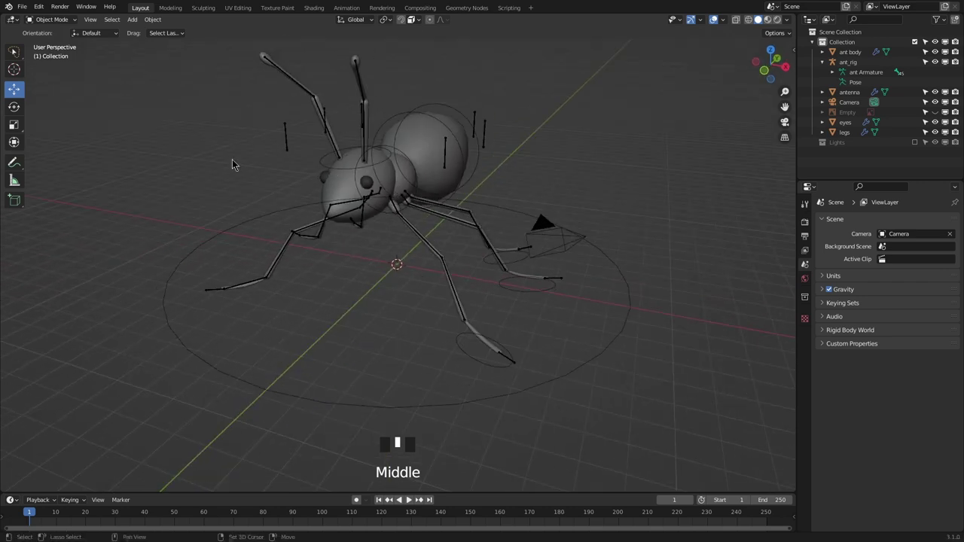
Step: Add an ico sphere with 1 subdivision
{"action": "key", "text": "shift+a"}
{"action": "mouse_move", "coordinate": [181, 162]}
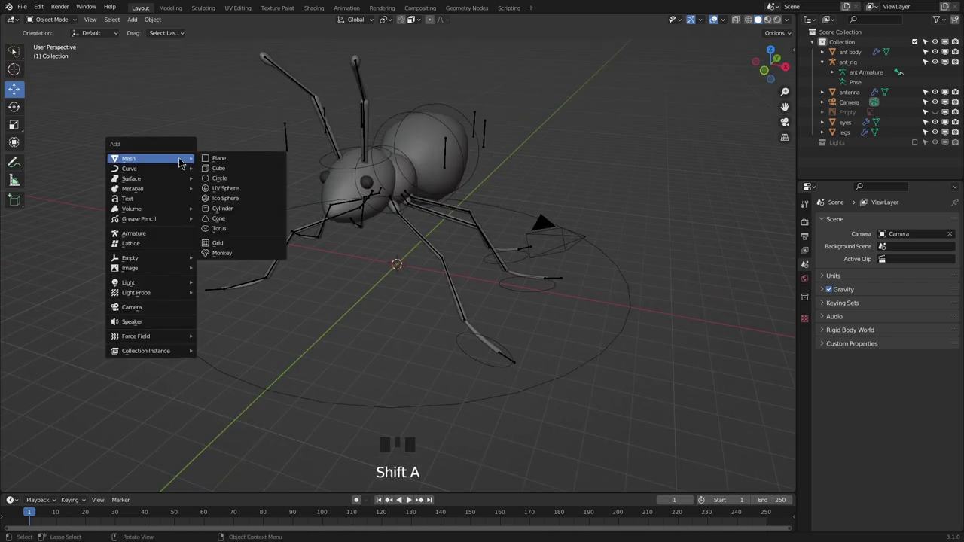
{"action": "left_click", "coordinate": [225, 199]}
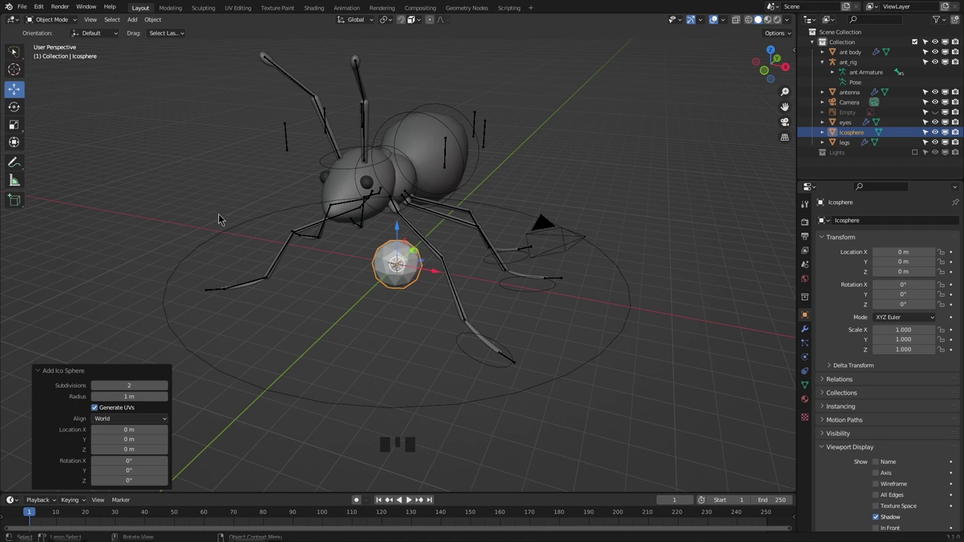
{"action": "left_click", "coordinate": [141, 386]}
{"action": "type", "text": "1"}
{"action": "key", "text": "Return"}
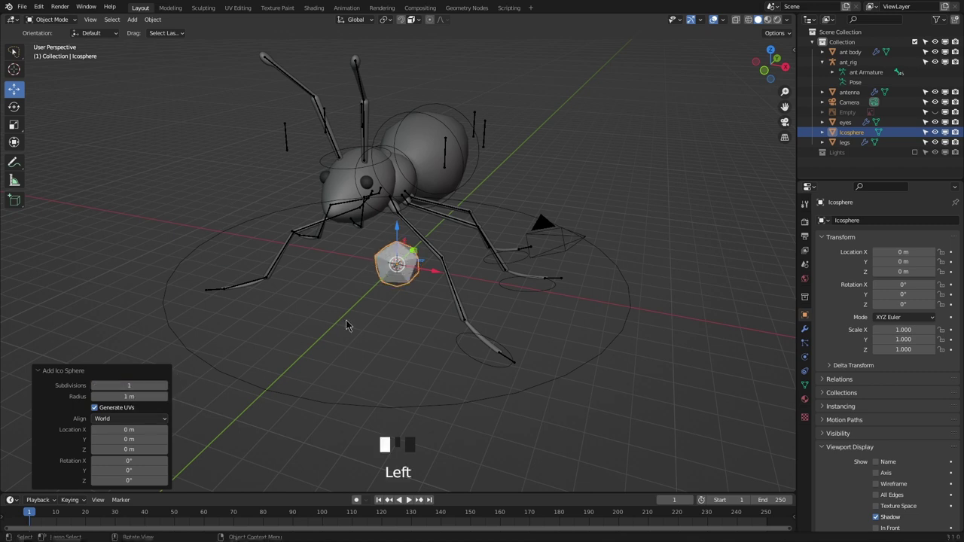
Step: Move the ico sphere along Y to -6.4779 m
{"action": "middle_click_drag", "start_coordinate": [349, 326], "coordinate": [328, 311]}
{"action": "left_click_drag", "start_coordinate": [433, 267], "coordinate": [299, 316]}
{"action": "middle_click_drag", "start_coordinate": [316, 340], "coordinate": [358, 344], "text": "shift"}
{"action": "scroll", "coordinate": [358, 344], "scroll_direction": "up", "scroll_amount": 1}
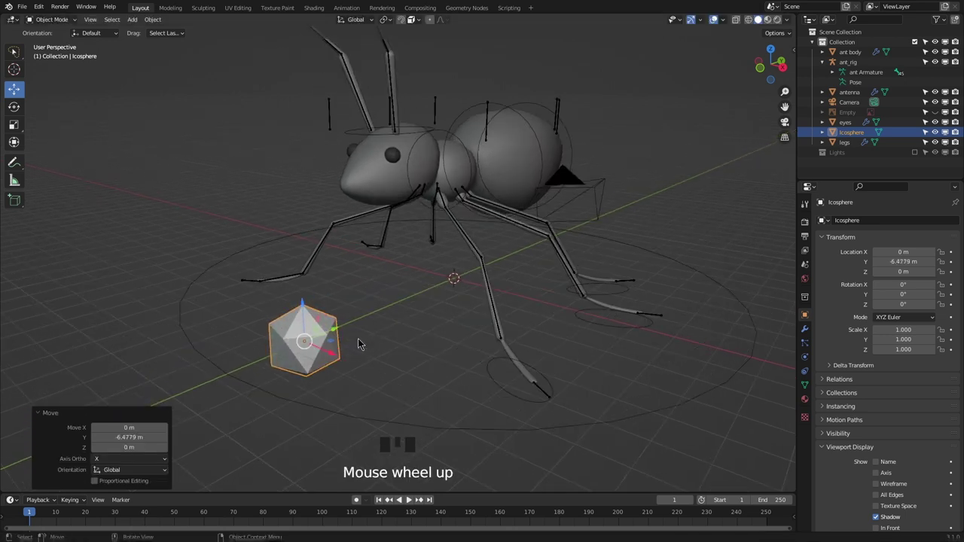
Step: In Pose Mode, give the front leg pull.L bone the Icosphere custom shape
{"action": "left_click", "coordinate": [488, 120]}
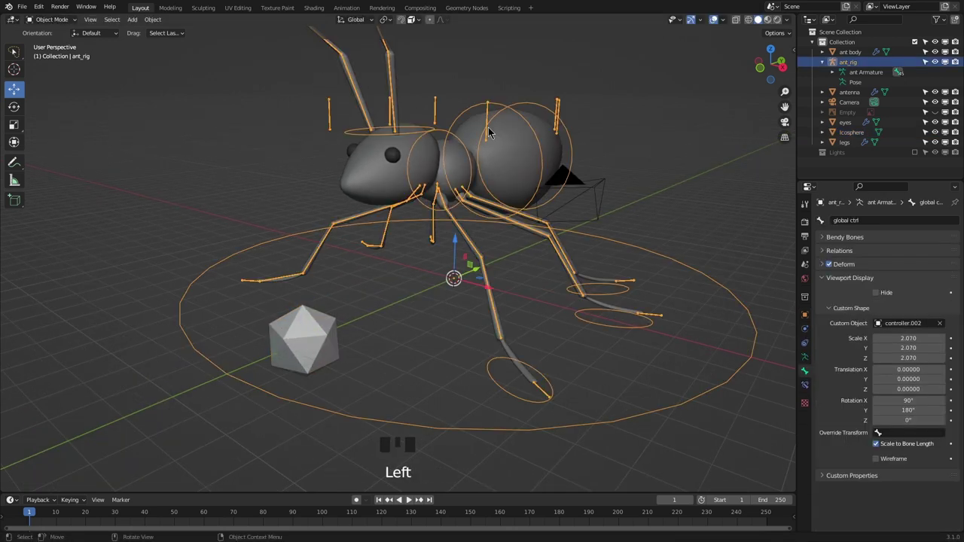
{"action": "key", "text": "ctrl+Tab"}
{"action": "left_click", "coordinate": [488, 120]}
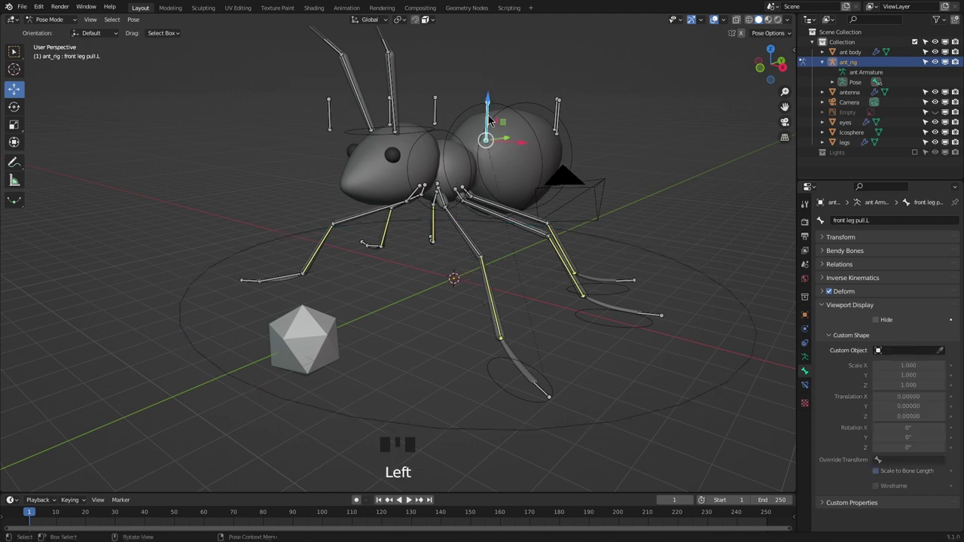
{"action": "left_click", "coordinate": [935, 354]}
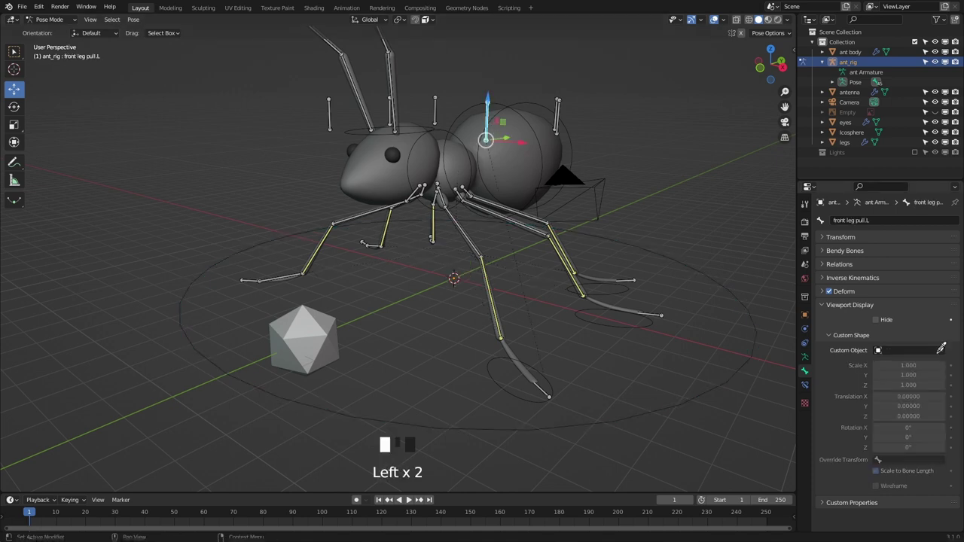
{"action": "left_click", "coordinate": [325, 335]}
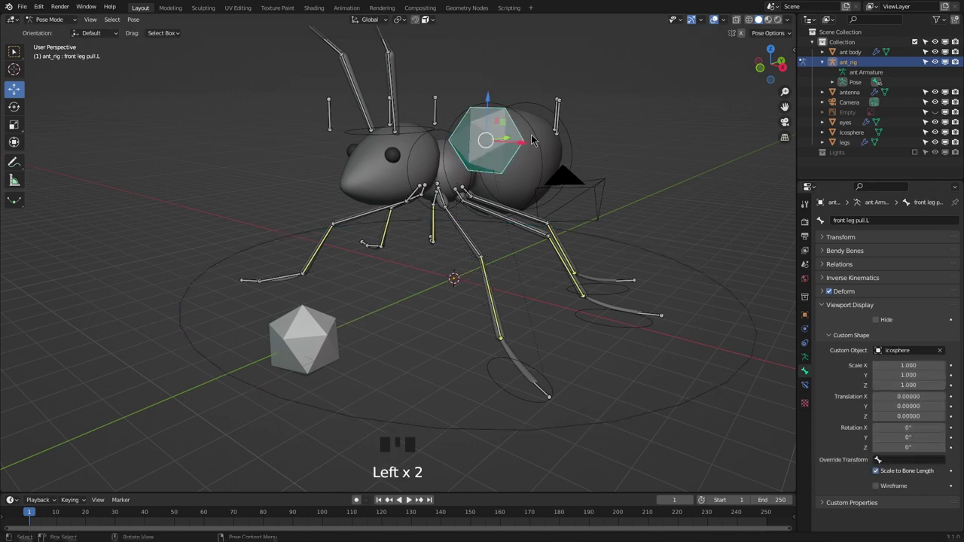
Step: Assign the Icosphere shape to the middle and back leg pull.L bones
{"action": "left_click", "coordinate": [557, 126]}
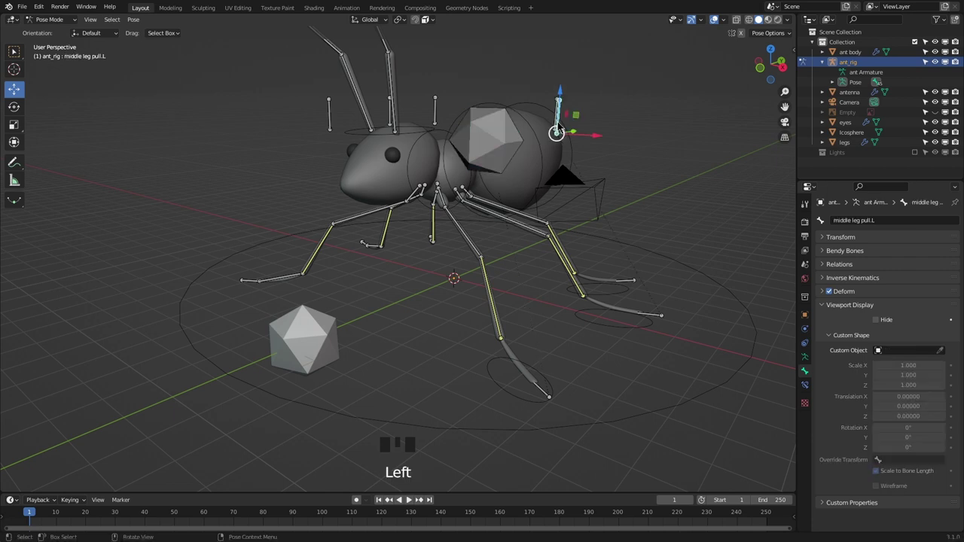
{"action": "left_click", "coordinate": [932, 350]}
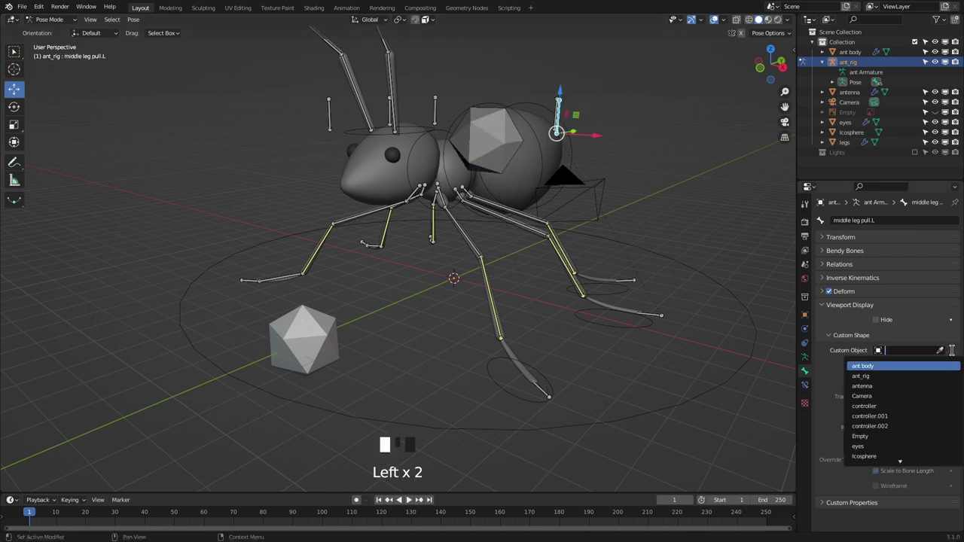
{"action": "left_click", "coordinate": [940, 350]}
{"action": "left_click", "coordinate": [320, 331]}
{"action": "middle_click_drag", "start_coordinate": [550, 224], "coordinate": [672, 204]}
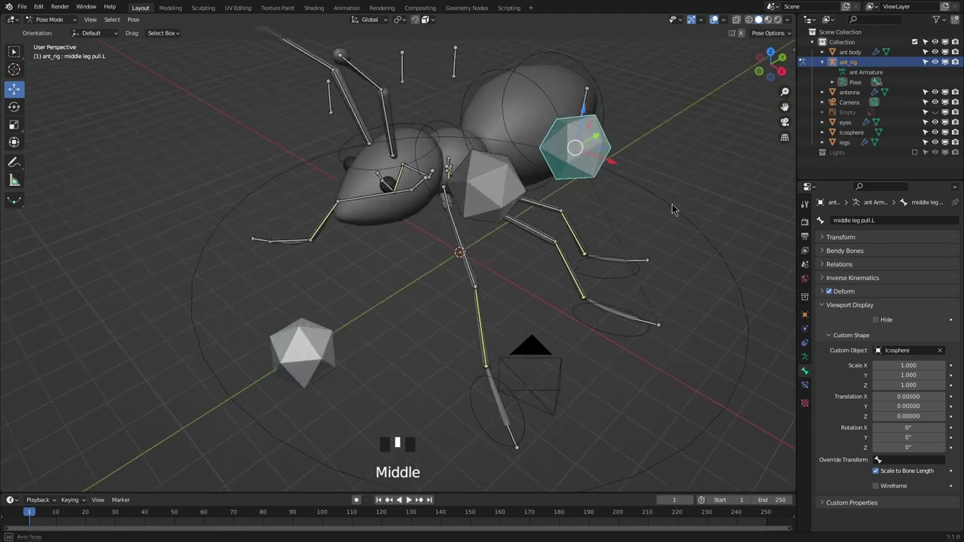
{"action": "scroll", "coordinate": [550, 118], "scroll_direction": "down", "scroll_amount": 1}
{"action": "left_click", "coordinate": [557, 123]}
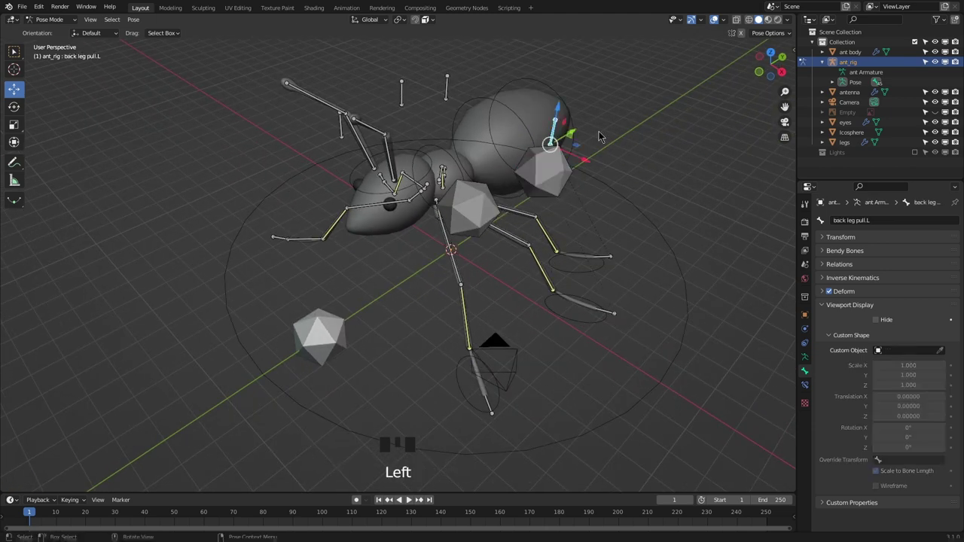
{"action": "left_click", "coordinate": [939, 350]}
{"action": "left_click", "coordinate": [322, 319]}
Step: Set the middle and back leg pull.L shapes' X rotation to 90°, then leave Pose Mode
{"action": "middle_click_drag", "start_coordinate": [482, 228], "coordinate": [414, 254], "text": "shift"}
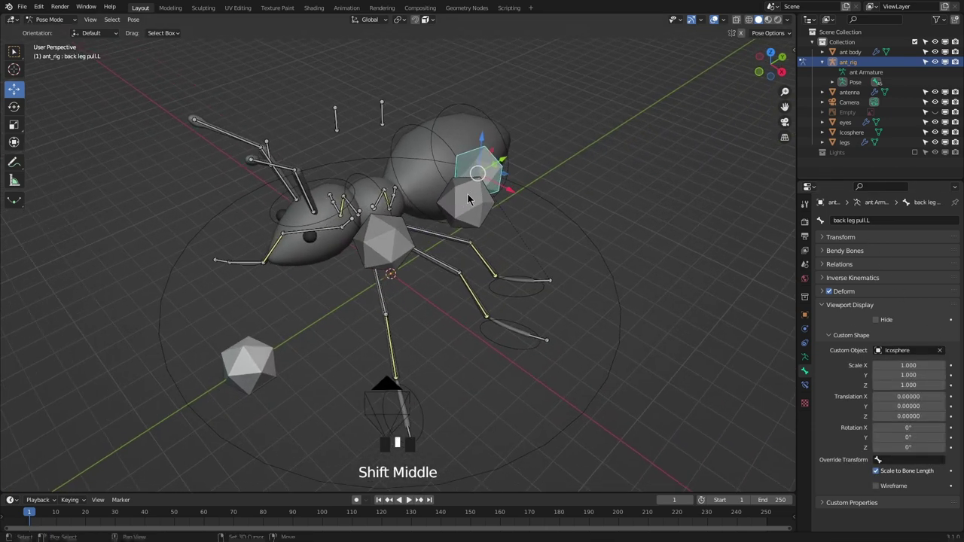
{"action": "left_click", "coordinate": [403, 251]}
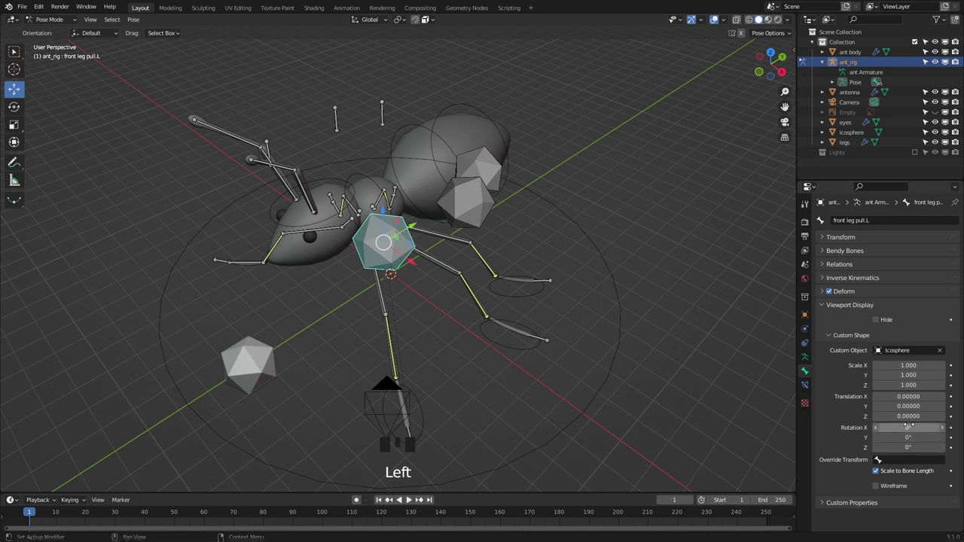
{"action": "left_click_drag", "start_coordinate": [907, 427], "coordinate": [908, 427]}
{"action": "left_click", "coordinate": [467, 202]}
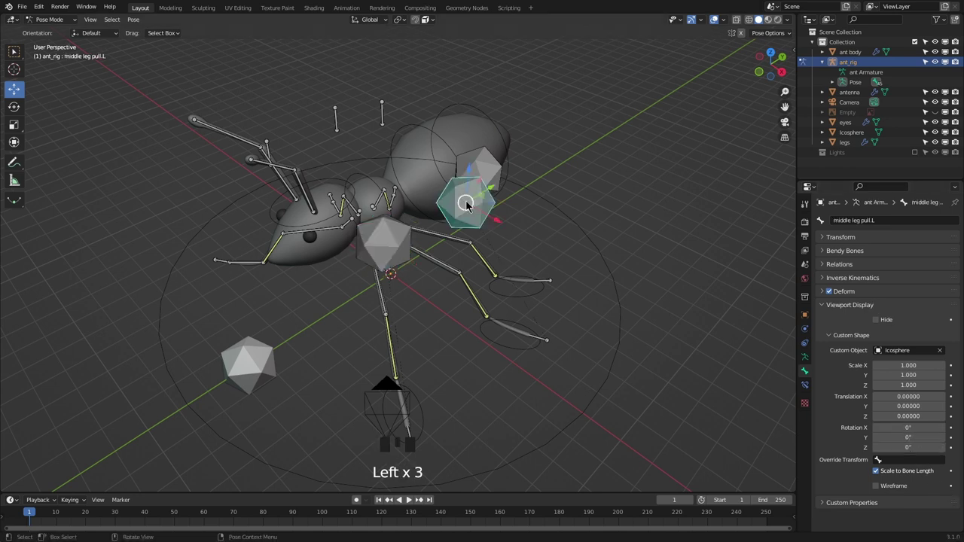
{"action": "left_click", "coordinate": [923, 428]}
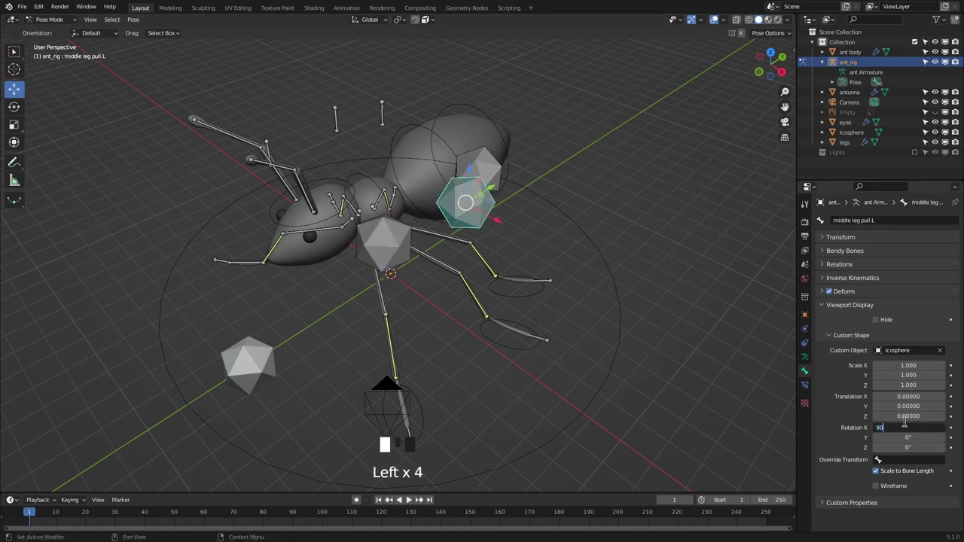
{"action": "key", "text": "Return"}
{"action": "left_click", "coordinate": [482, 169]}
{"action": "left_click", "coordinate": [479, 171]}
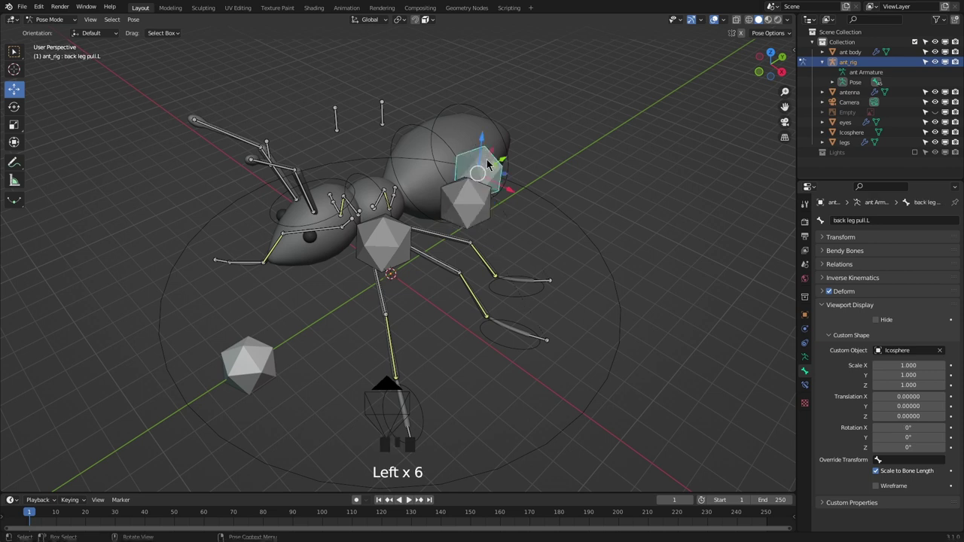
{"action": "left_click", "coordinate": [908, 428]}
{"action": "type", "text": "90"}
{"action": "key", "text": "Return"}
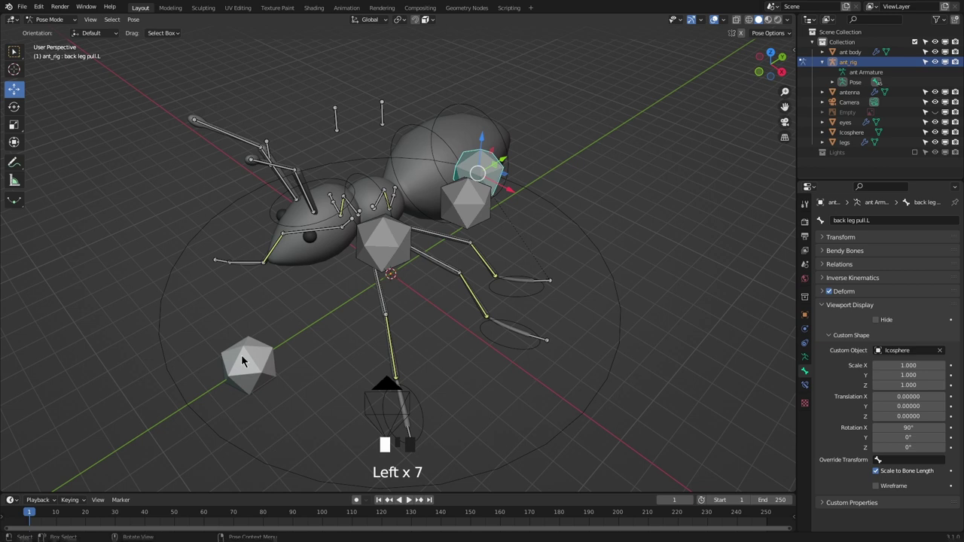
{"action": "key", "text": "ctrl+Tab"}
Step: Scale the Icosphere control mesh down to about 0.42 in Edit Mode, then return to Object Mode
{"action": "left_click", "coordinate": [247, 356]}
{"action": "key", "text": "Tab"}
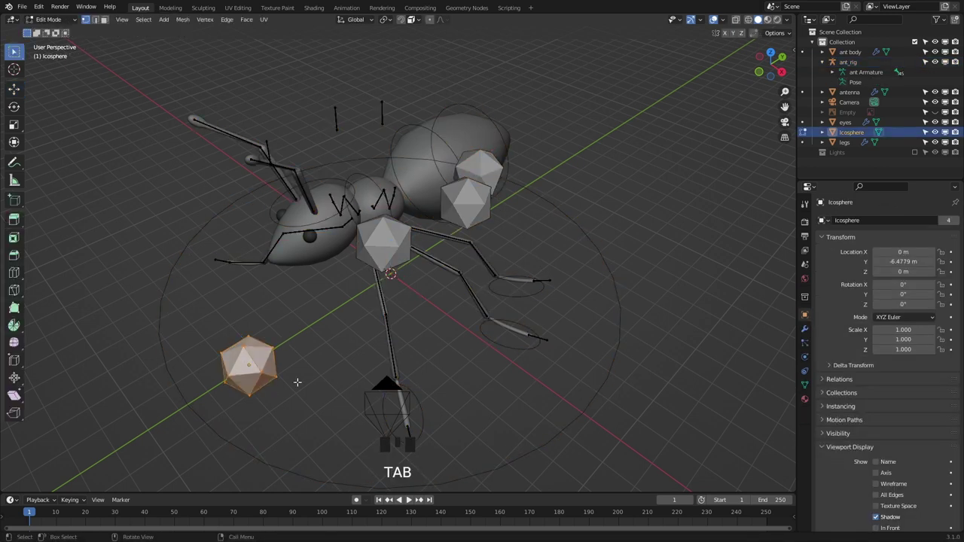
{"action": "middle_click_drag", "start_coordinate": [297, 382], "coordinate": [547, 368]}
{"action": "key", "text": "s"}
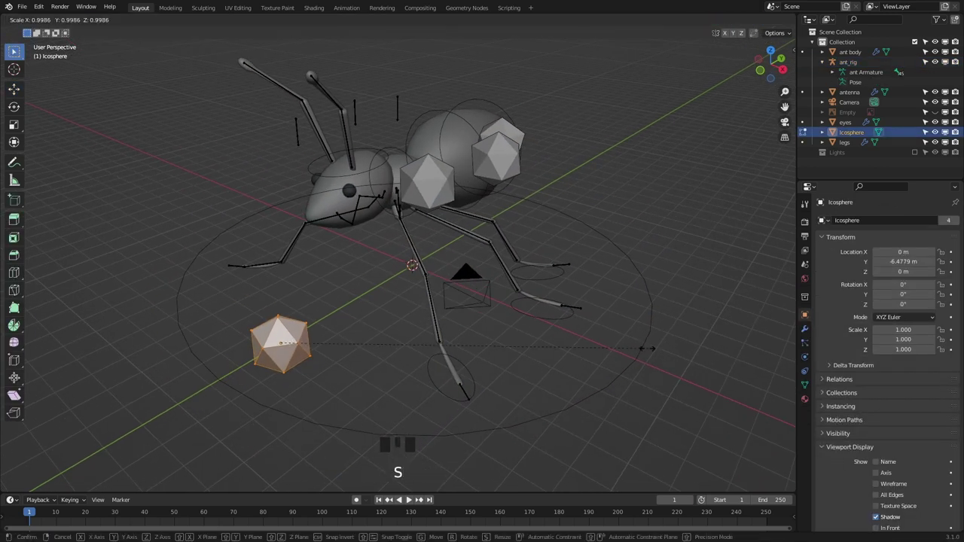
{"action": "left_click", "coordinate": [436, 360]}
{"action": "key", "text": "Tab"}
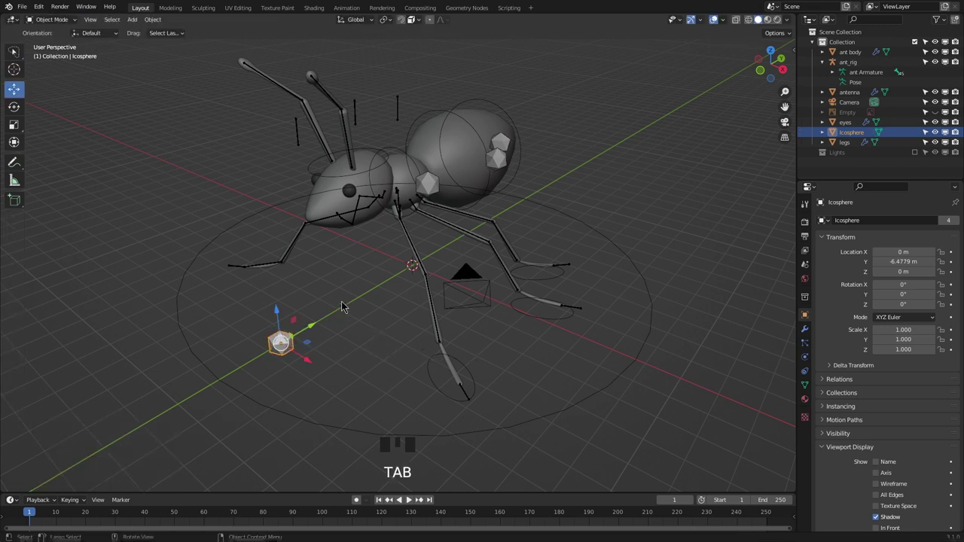
Step: Delete the Icosphere object and put ant_rig into Edit Mode
{"action": "key", "text": "x"}
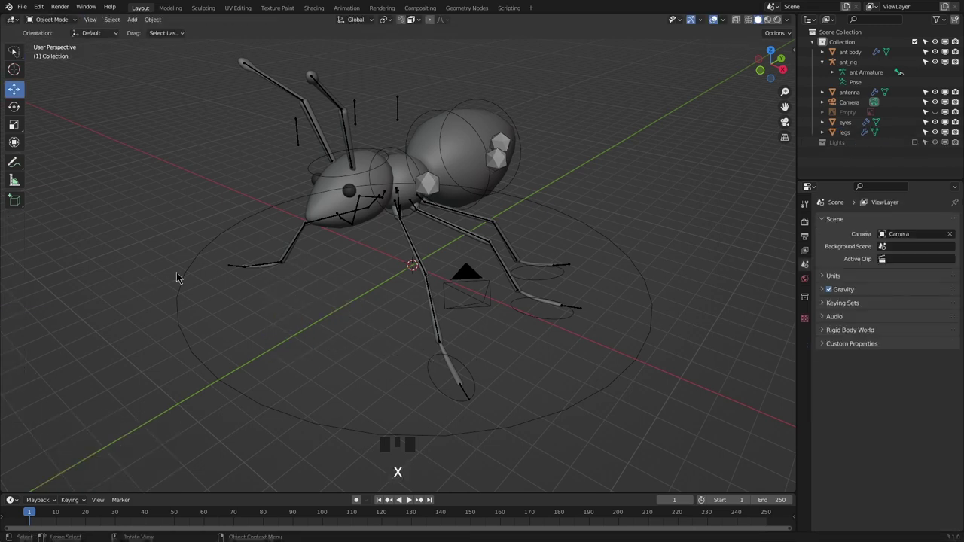
{"action": "left_click", "coordinate": [181, 272]}
{"action": "key", "text": "Tab"}
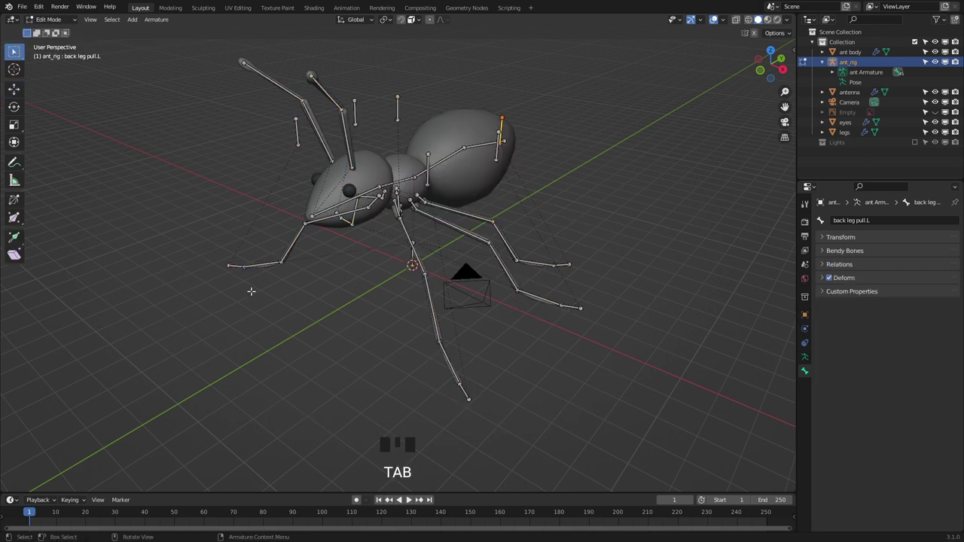
{"action": "left_click", "coordinate": [50, 19]}
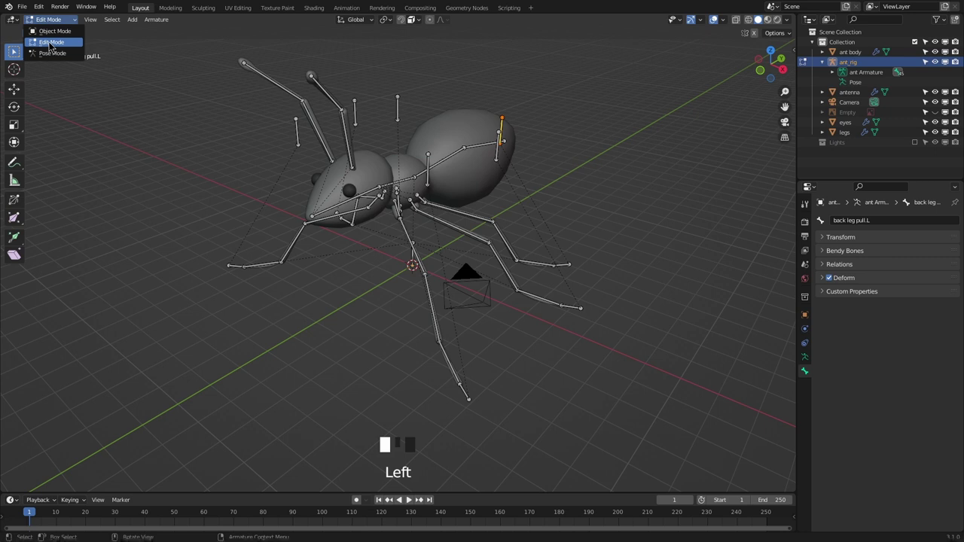
{"action": "left_click", "coordinate": [50, 43]}
Step: From the front view, delete the right-side leg, antenna and pull bones, then select the left-side bones
{"action": "key", "text": "KP_1"}
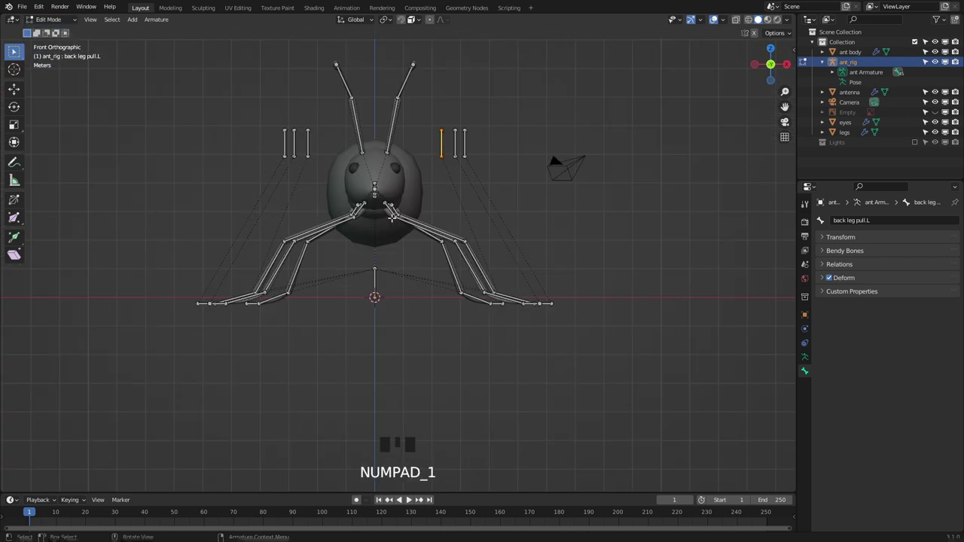
{"action": "middle_click_drag", "start_coordinate": [193, 116], "coordinate": [288, 154], "text": "shift"}
{"action": "left_click_drag", "start_coordinate": [189, 84], "coordinate": [464, 387]}
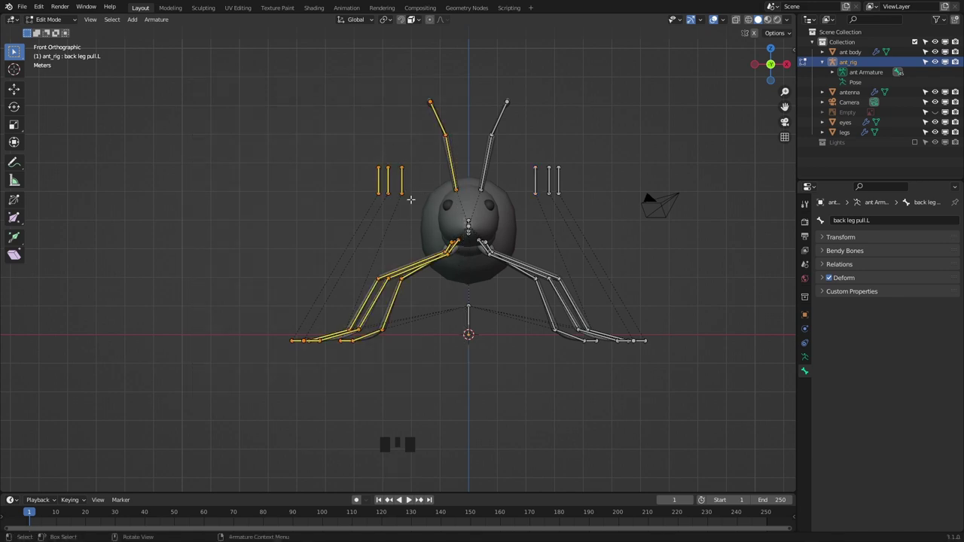
{"action": "key", "text": "x"}
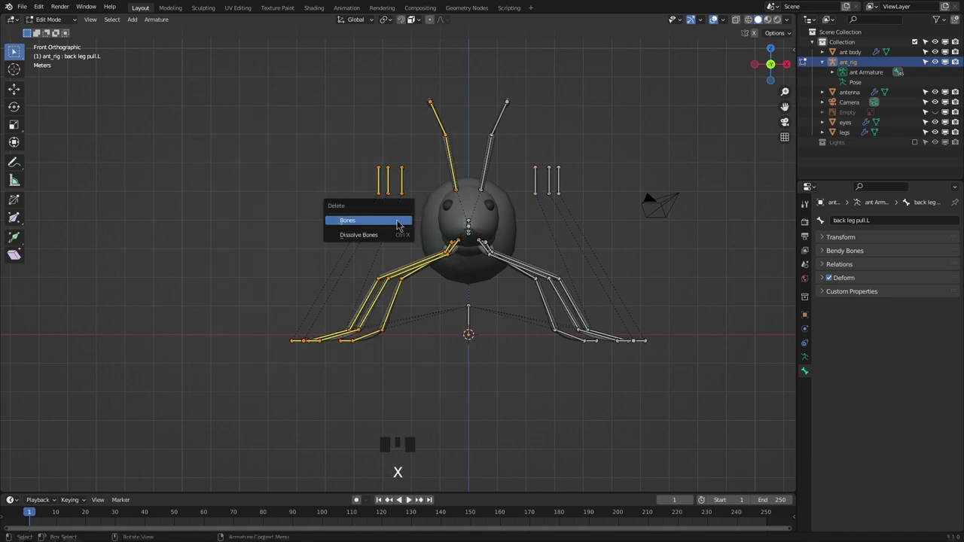
{"action": "left_click", "coordinate": [396, 224]}
{"action": "middle_click_drag", "start_coordinate": [481, 146], "coordinate": [431, 139], "text": "shift"}
{"action": "left_click_drag", "start_coordinate": [430, 69], "coordinate": [607, 370]}
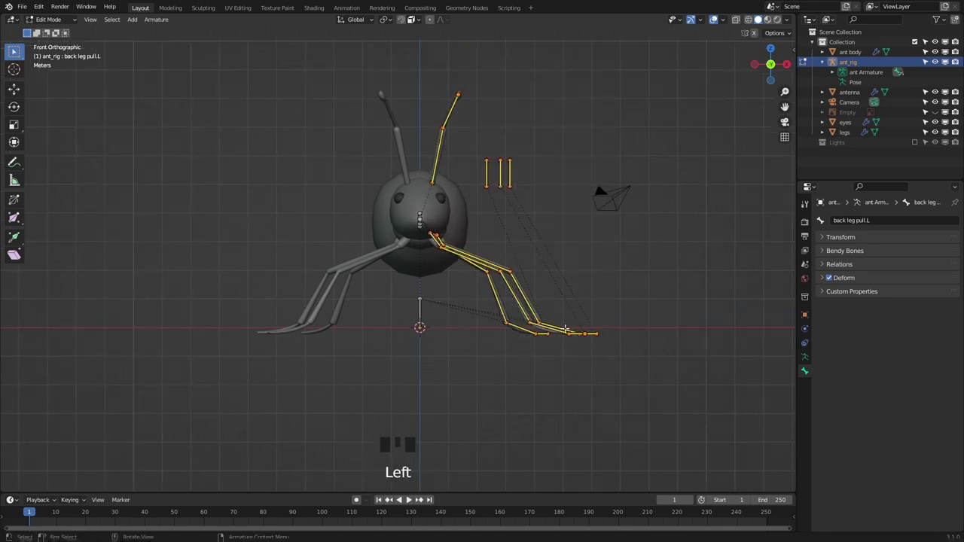
{"action": "middle_click_drag", "start_coordinate": [382, 112], "coordinate": [412, 178]}
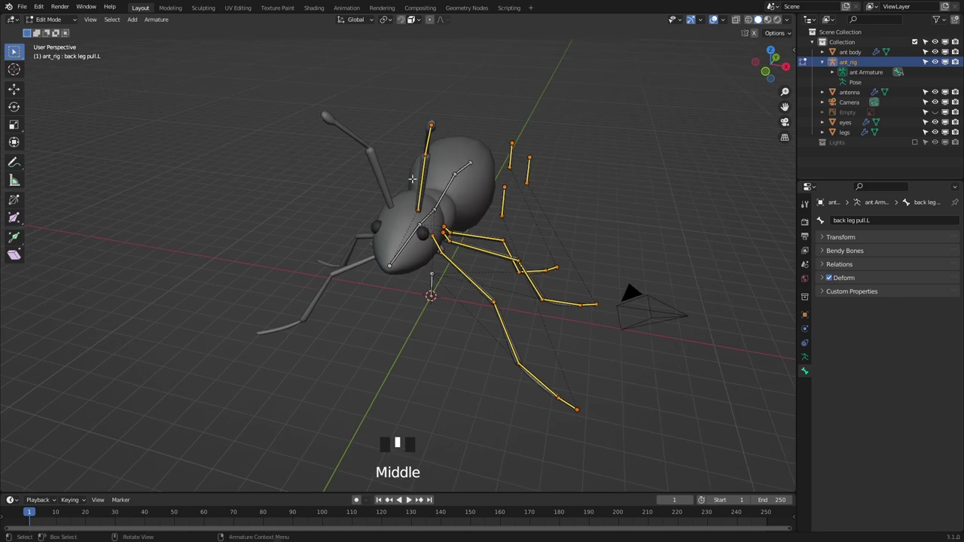
Step: Mirror the selected left-side bones to the right side, then deselect all bones
{"action": "left_click", "coordinate": [156, 19]}
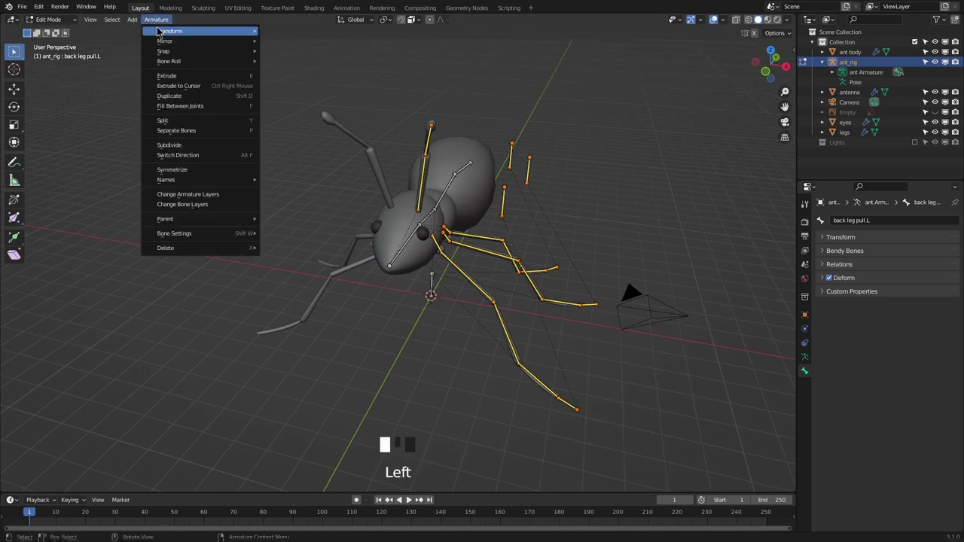
{"action": "left_click", "coordinate": [195, 169]}
{"action": "left_click", "coordinate": [253, 181]}
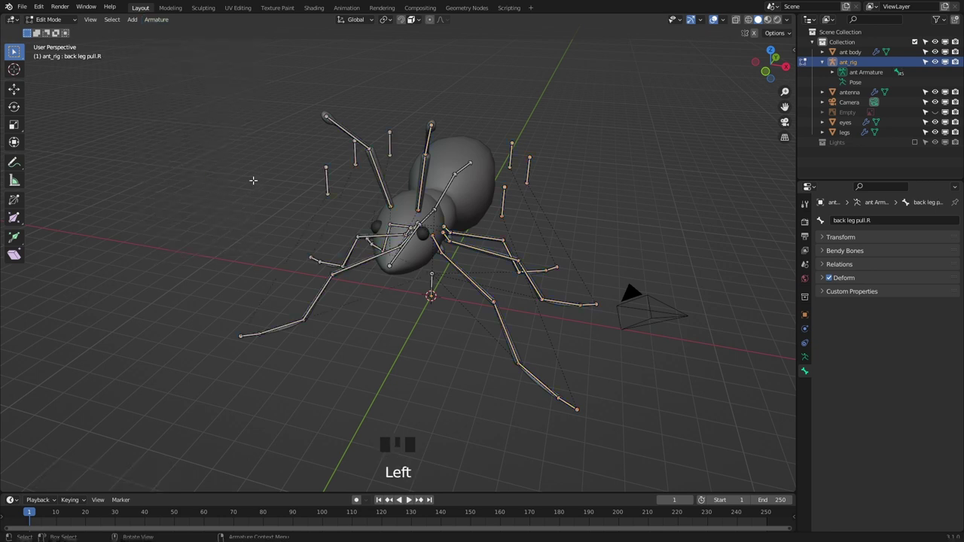
Step: Switch ant_rig to Pose Mode and turn off Viewport Display In Front so bones draw behind the mesh
{"action": "left_click", "coordinate": [42, 23]}
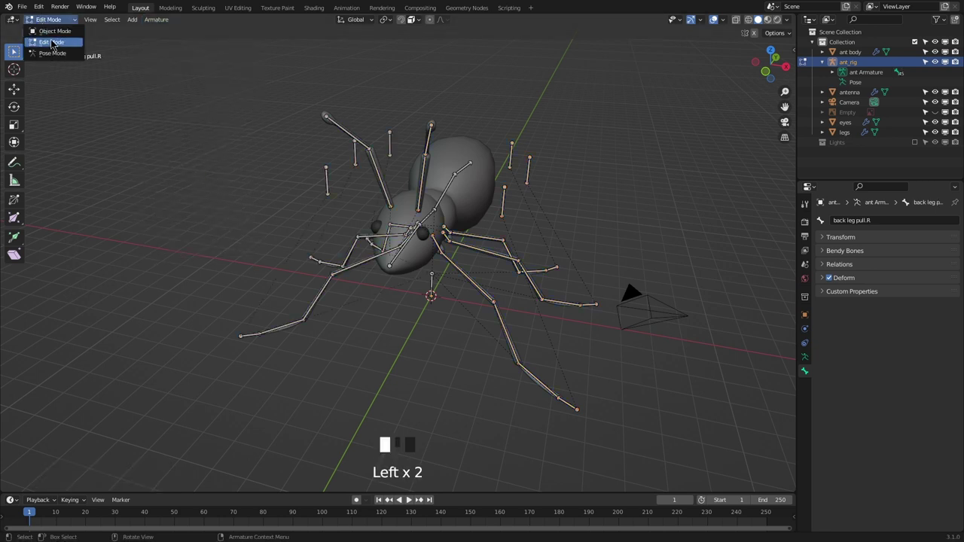
{"action": "left_click", "coordinate": [55, 59]}
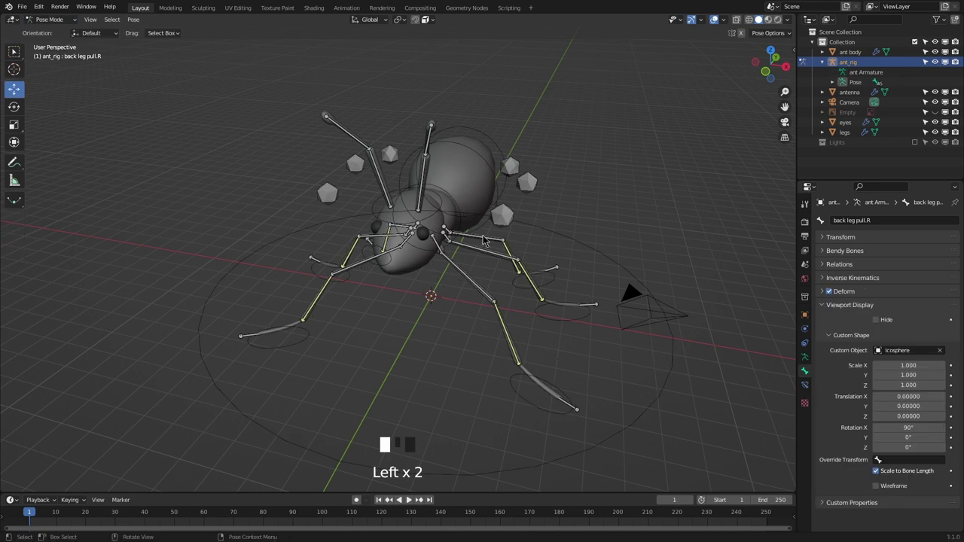
{"action": "mouse_move", "coordinate": [483, 239]}
{"action": "middle_mouse_down"}
{"action": "mouse_move", "coordinate": [452, 242]}
{"action": "mouse_move", "coordinate": [496, 248]}
{"action": "mouse_move", "coordinate": [471, 245]}
{"action": "middle_mouse_up"}
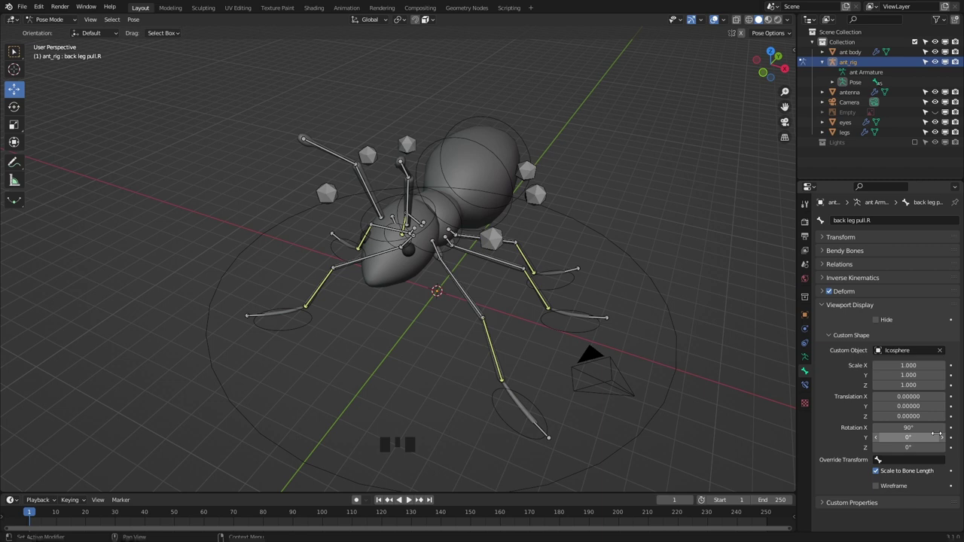
{"action": "left_click", "coordinate": [804, 357]}
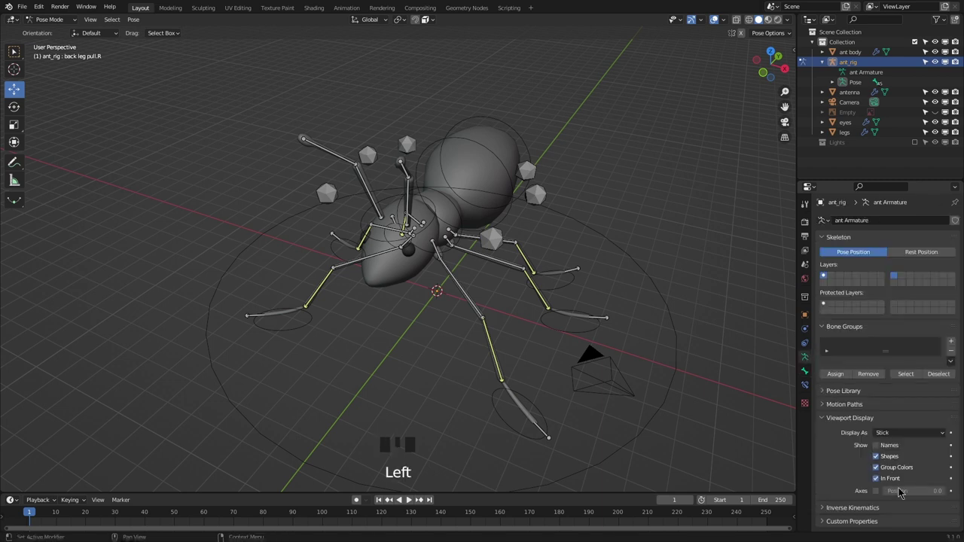
{"action": "left_click", "coordinate": [875, 478]}
{"action": "middle_click_drag", "start_coordinate": [572, 302], "coordinate": [533, 285]}
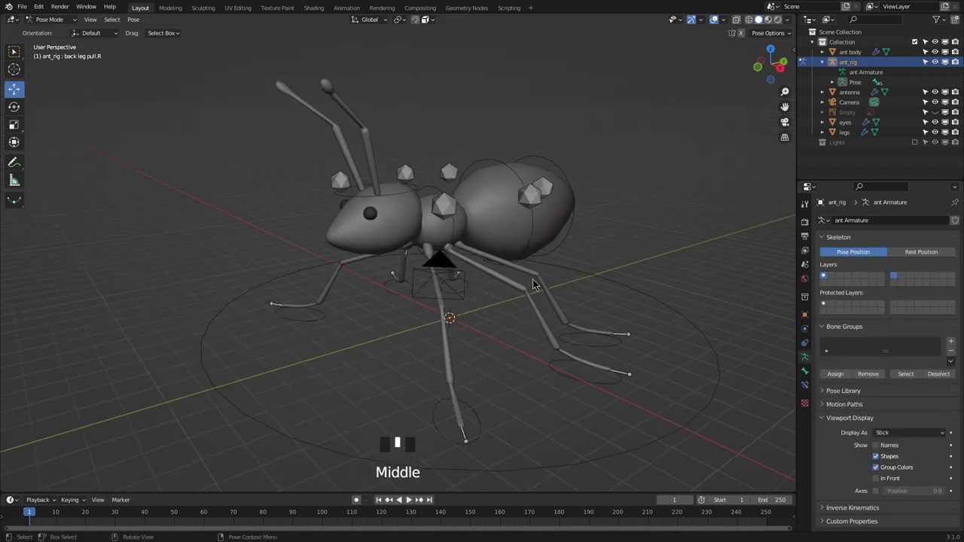
{"action": "middle_click_drag", "start_coordinate": [420, 201], "coordinate": [512, 250]}
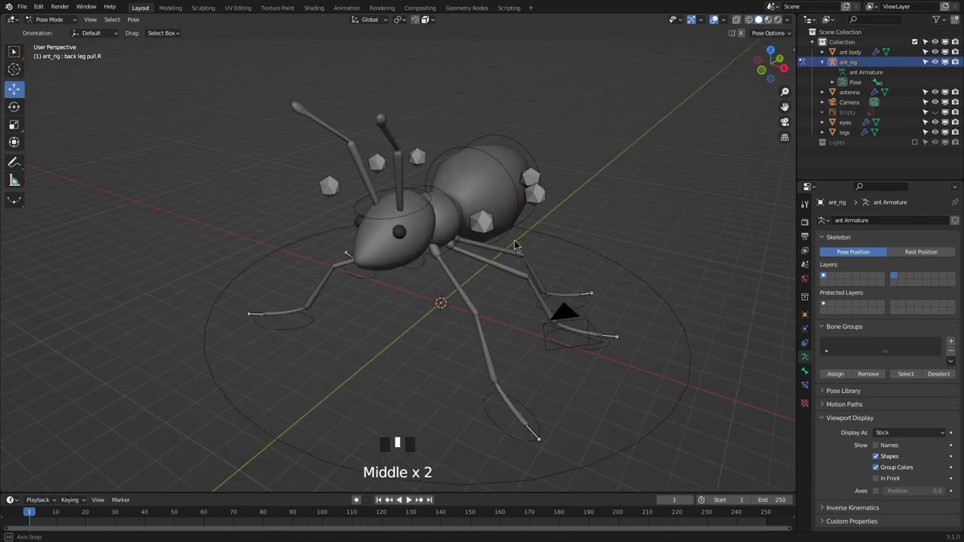
{"action": "scroll", "coordinate": [516, 250], "scroll_direction": "up", "scroll_amount": 2}
Step: In Object Mode select the eyes, then ant_rig, and pick the ant head bone in Pose Mode
{"action": "left_click", "coordinate": [50, 20]}
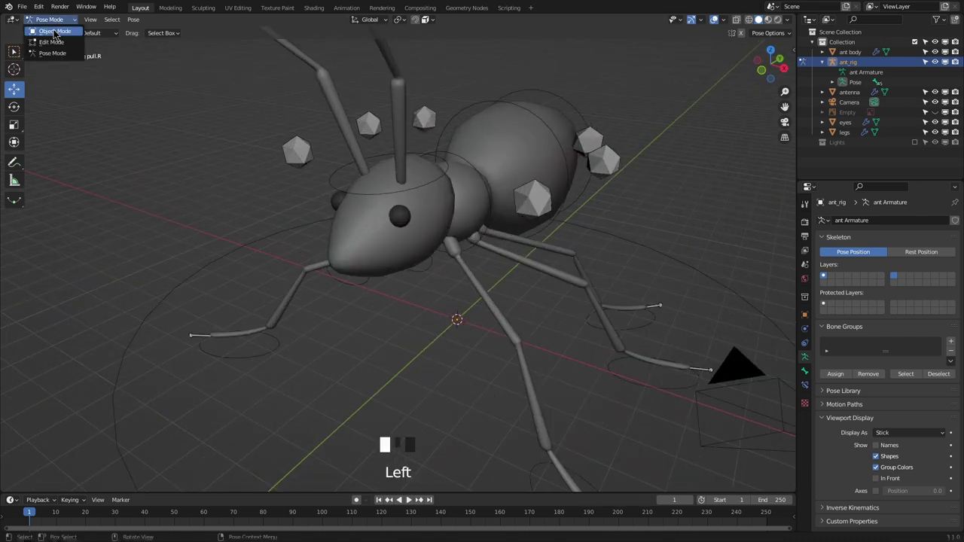
{"action": "left_click", "coordinate": [54, 32]}
{"action": "left_click", "coordinate": [404, 220]}
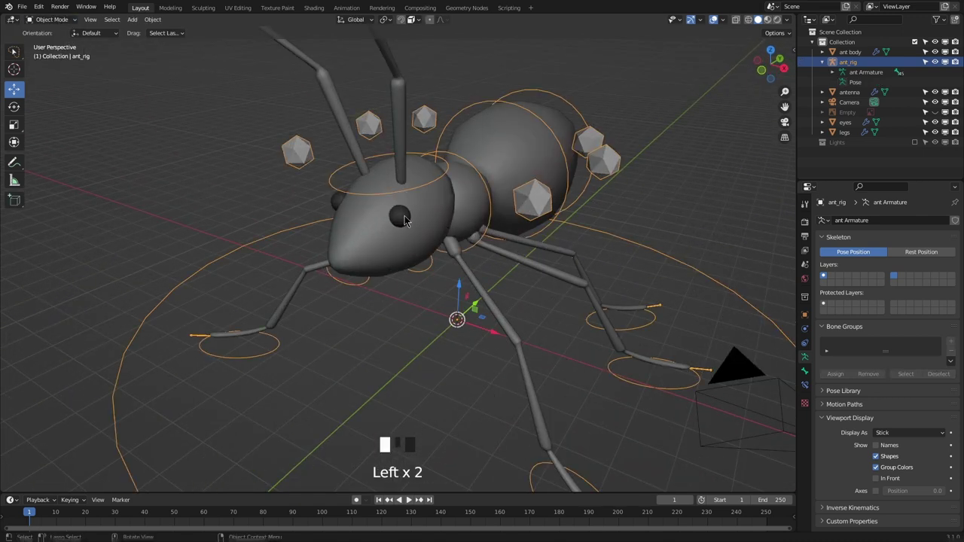
{"action": "left_click", "coordinate": [336, 178], "text": "shift"}
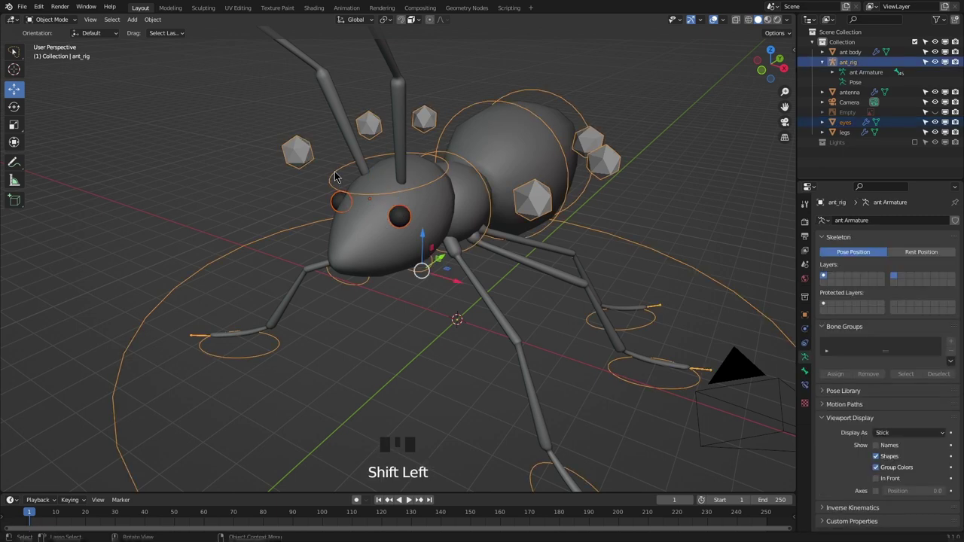
{"action": "key", "text": "ctrl+Tab"}
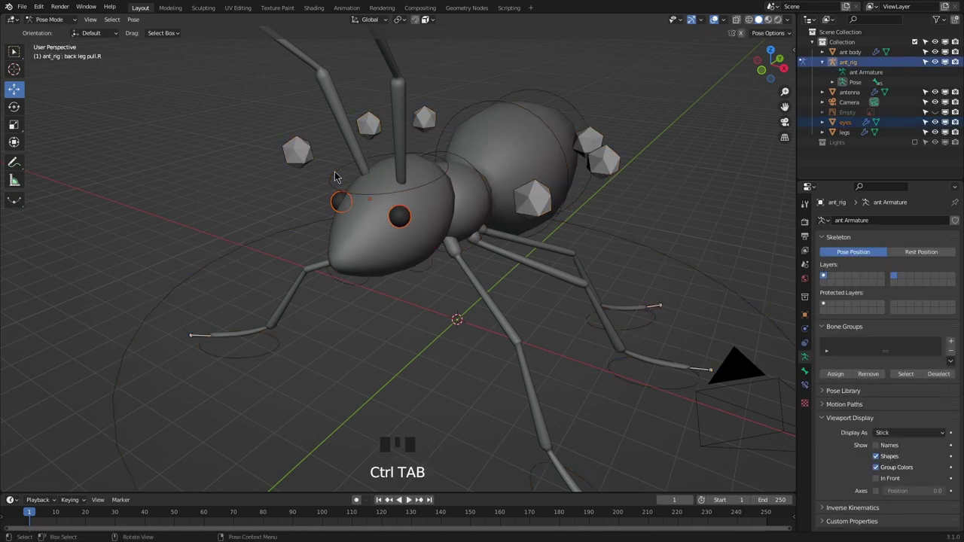
{"action": "left_click", "coordinate": [335, 177], "text": "shift"}
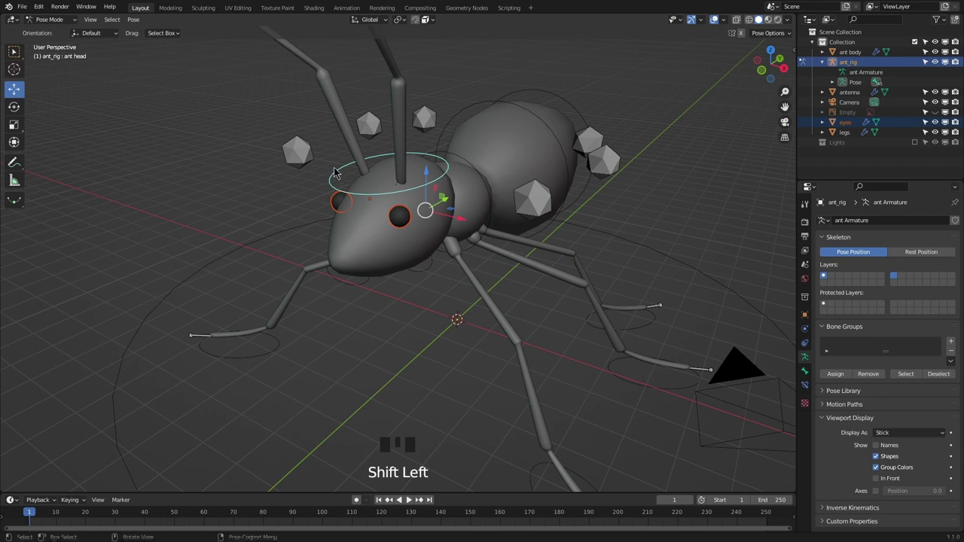
Step: Bone-parent the eyes to the ant head bone and test it by rotating the head
{"action": "key", "text": "ctrl+p"}
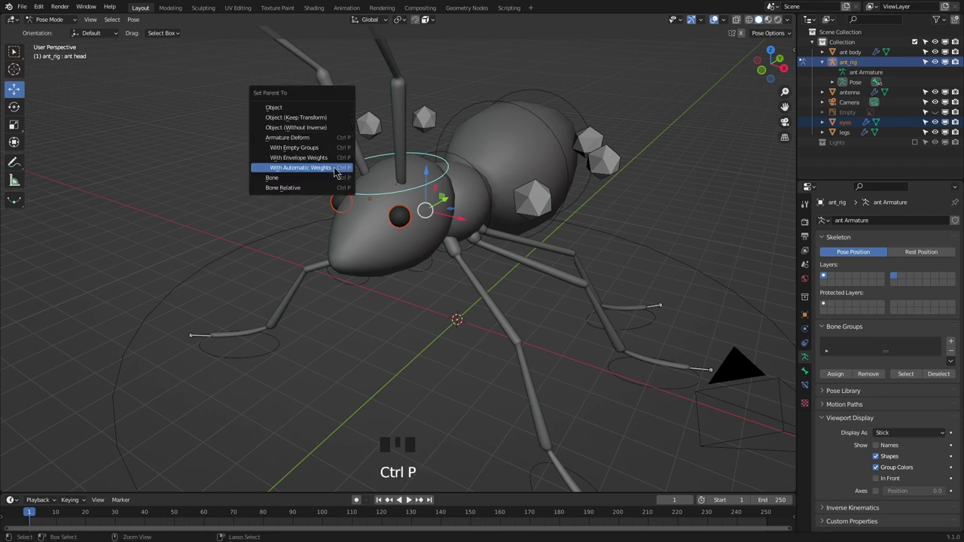
{"action": "left_click", "coordinate": [278, 180]}
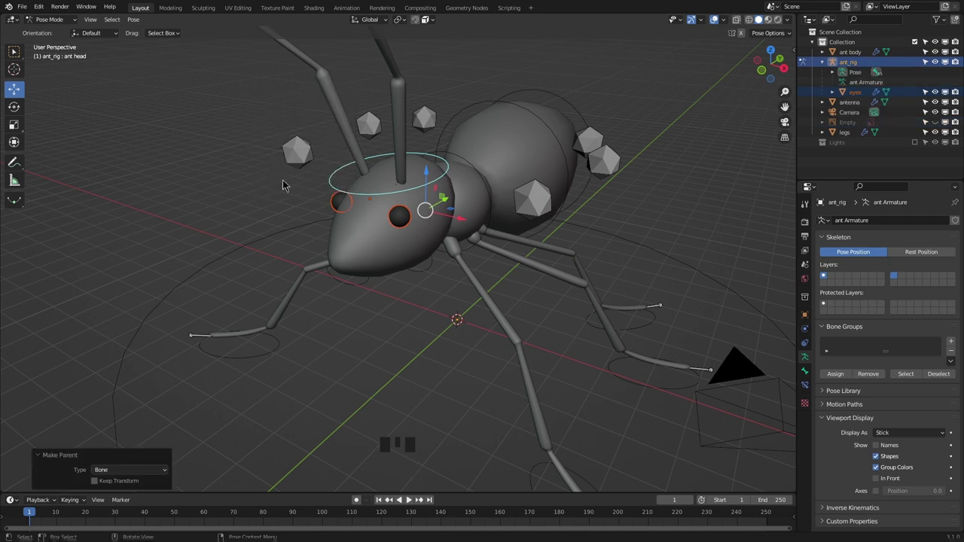
{"action": "left_click", "coordinate": [374, 202]}
{"action": "key", "text": "r"}
{"action": "key", "text": "r"}
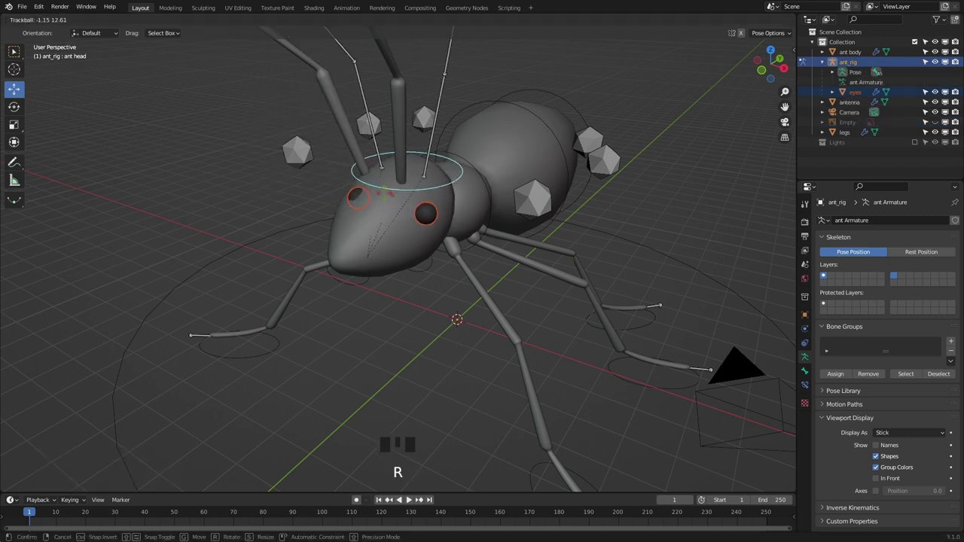
{"action": "left_click", "coordinate": [371, 200]}
Step: Parent the ant body, legs and antenna to ant_rig With Automatic Weights, then deselect all and enter Pose Mode
{"action": "key", "text": "ctrl+Tab"}
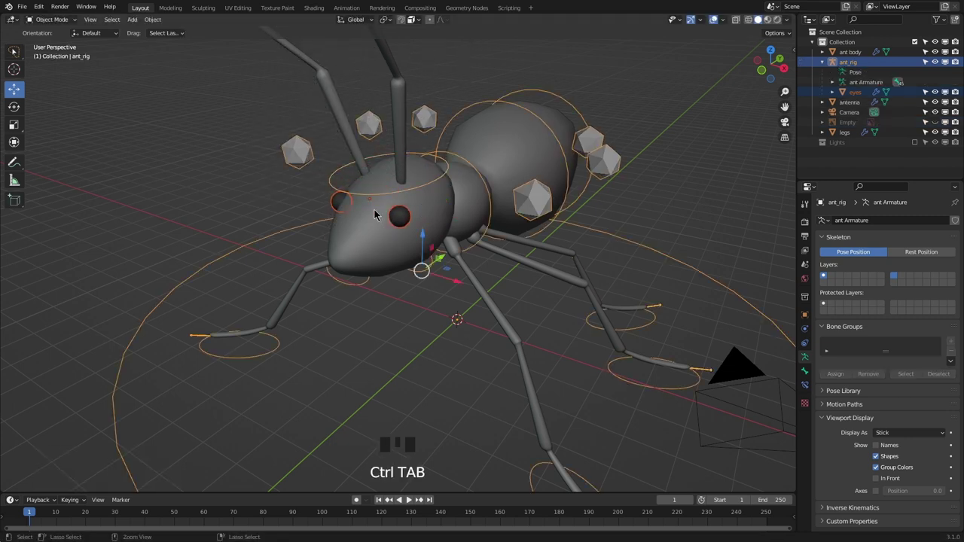
{"action": "left_click", "coordinate": [363, 242]}
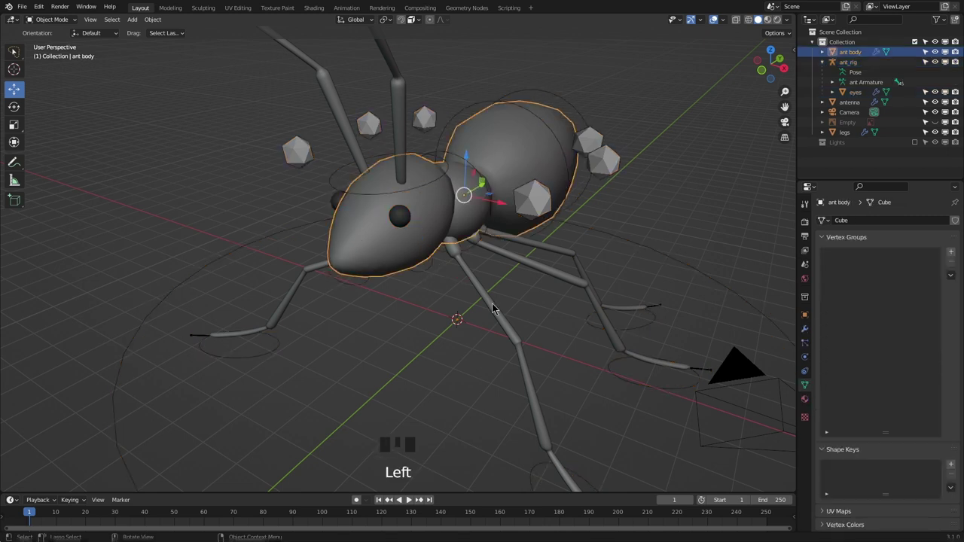
{"action": "left_click", "coordinate": [464, 269], "text": "shift"}
{"action": "left_click", "coordinate": [399, 100], "text": "shift"}
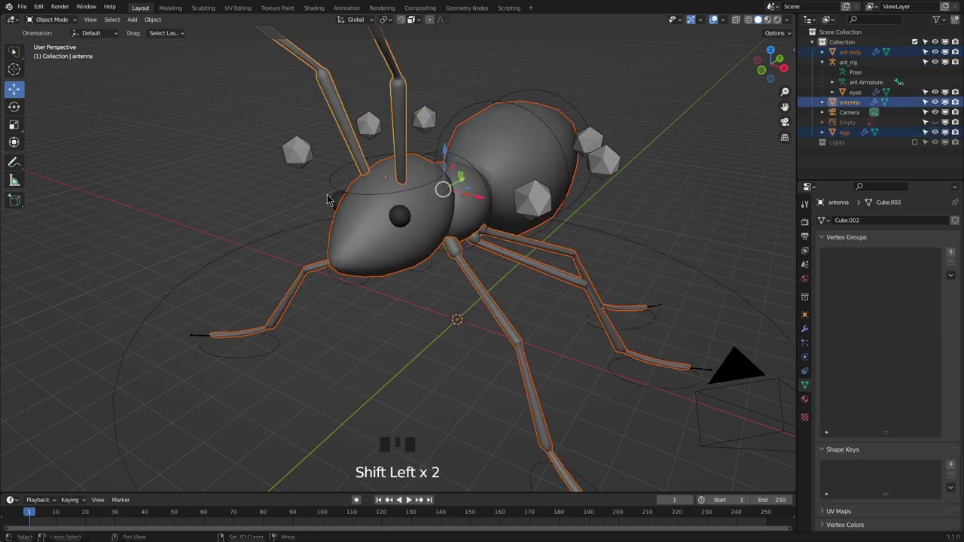
{"action": "left_click", "coordinate": [259, 238], "text": "shift"}
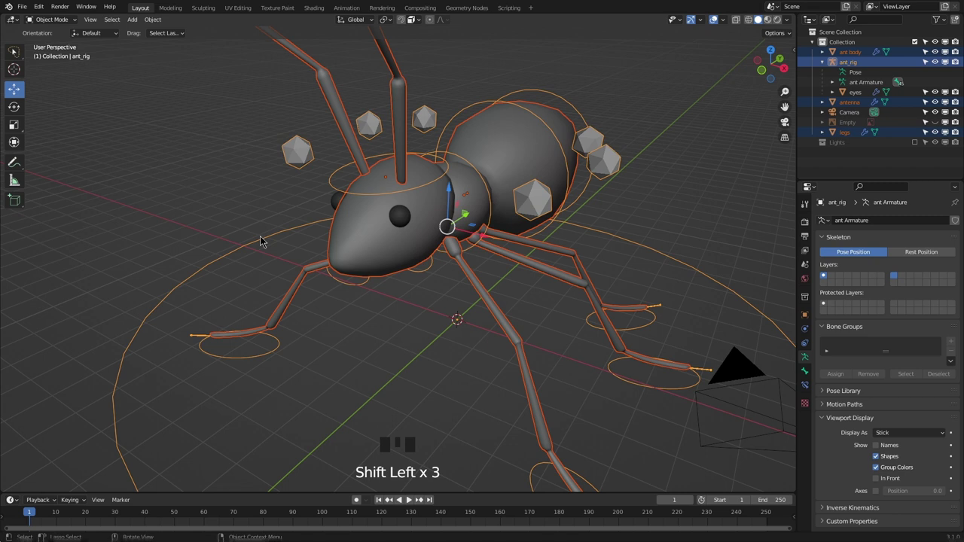
{"action": "key", "text": "ctrl+p"}
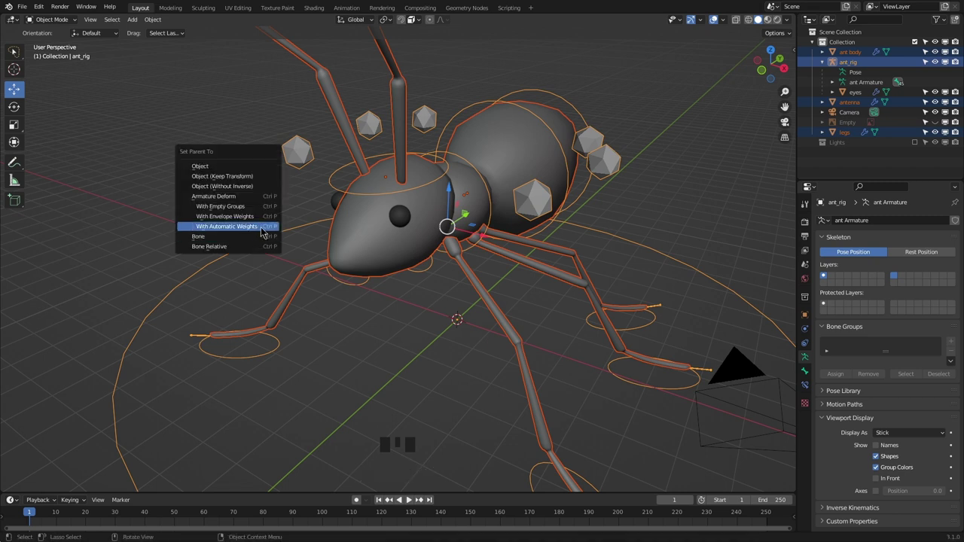
{"action": "left_click", "coordinate": [226, 226]}
{"action": "left_click", "coordinate": [378, 358]}
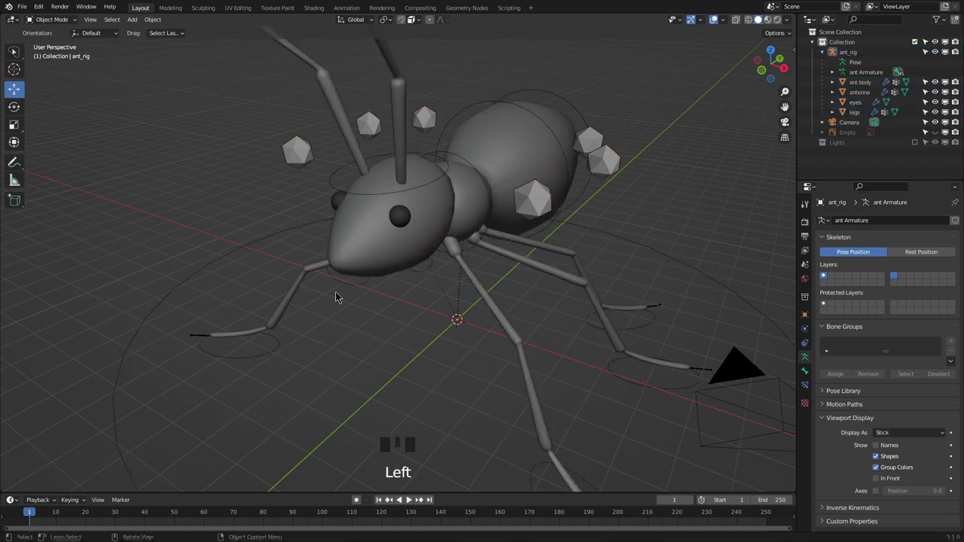
{"action": "key", "text": "ctrl+Tab"}
Step: Rotate the ant head bone and move the ant body bone to check the mesh follows
{"action": "left_click", "coordinate": [396, 217]}
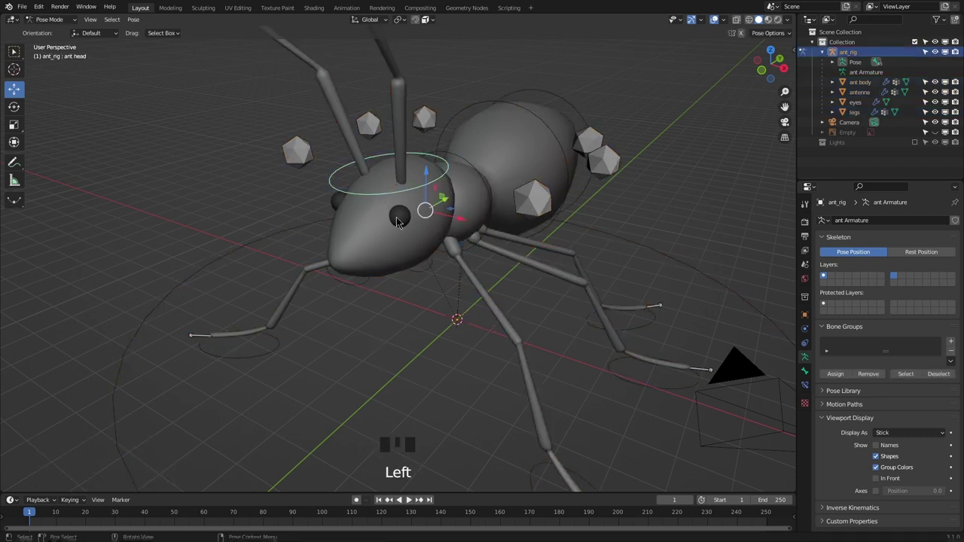
{"action": "key", "text": "r"}
{"action": "key", "text": "r"}
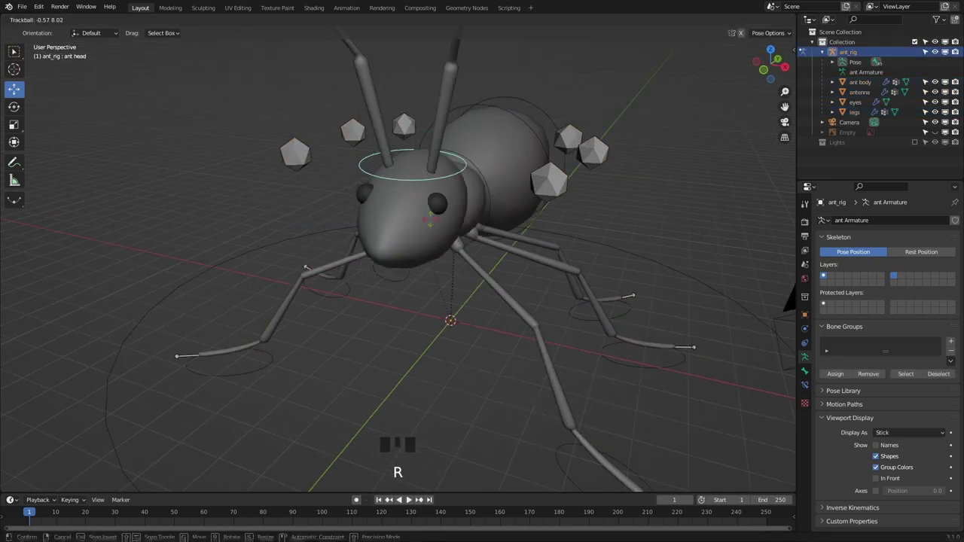
{"action": "left_click", "coordinate": [410, 236]}
{"action": "left_click", "coordinate": [497, 199]}
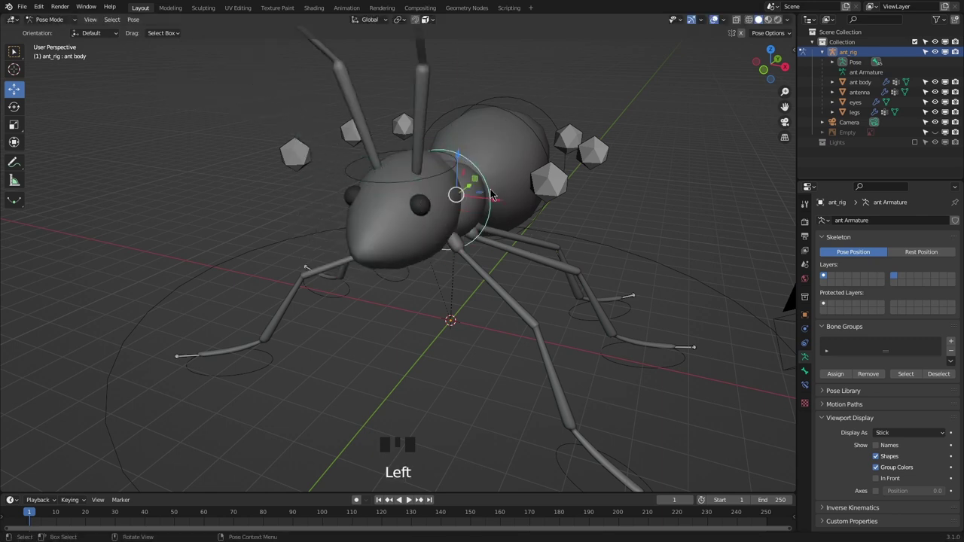
{"action": "middle_click_drag", "start_coordinate": [497, 199], "coordinate": [452, 237]}
{"action": "key", "text": "g"}
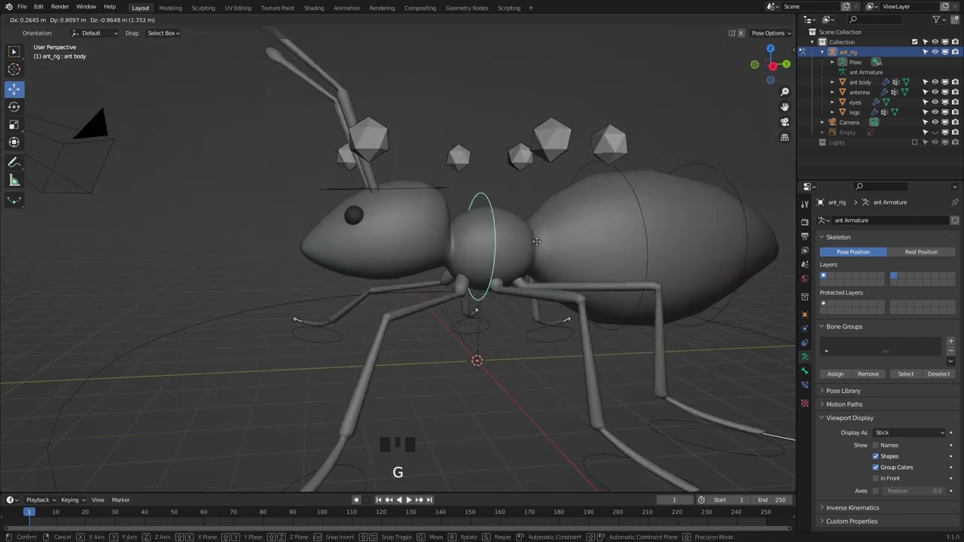
{"action": "left_click", "coordinate": [543, 213]}
{"action": "scroll", "coordinate": [485, 339], "scroll_direction": "down", "scroll_amount": 2}
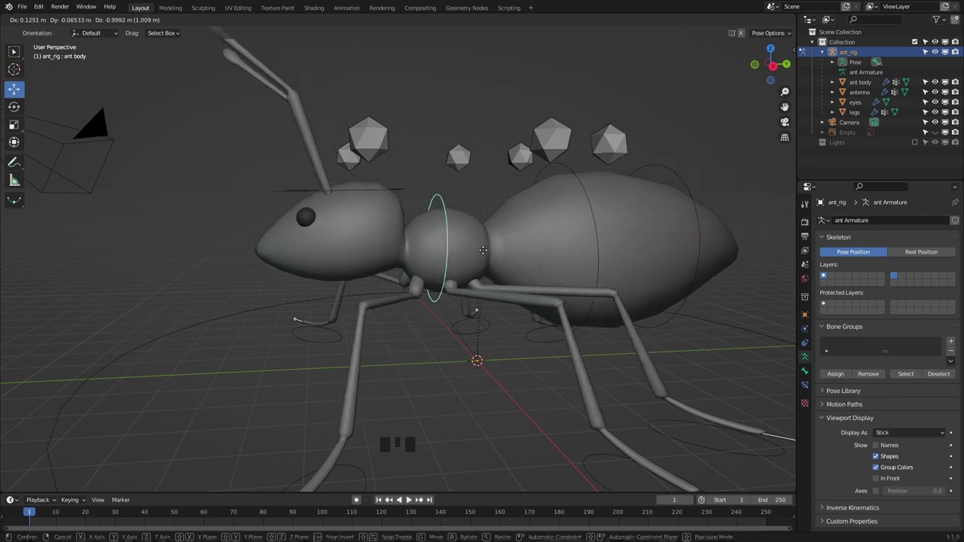
Step: Test-move the front, middle and back foot ctrl.L controls, keeping only the back foot's new position
{"action": "left_click", "coordinate": [378, 400]}
{"action": "key", "text": "g"}
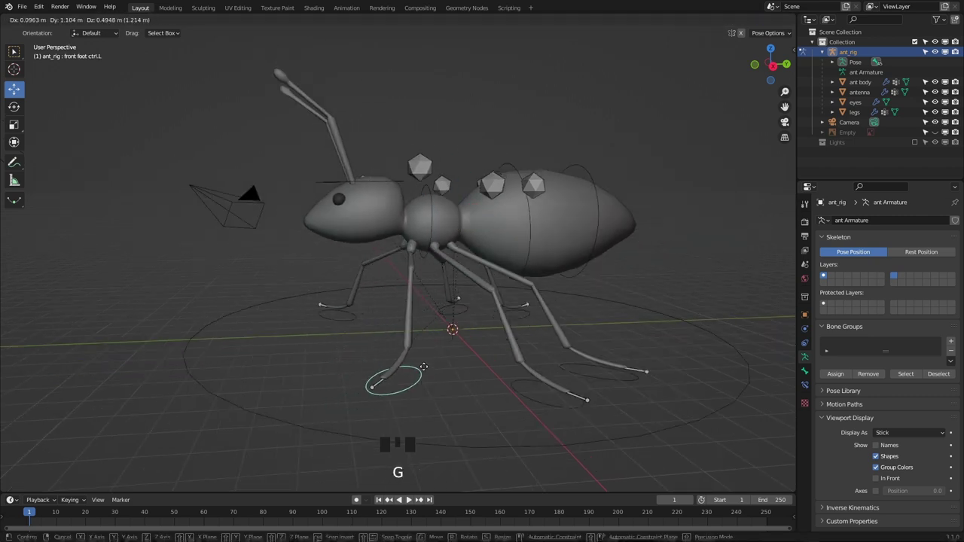
{"action": "right_click", "coordinate": [439, 388]}
{"action": "middle_click_drag", "start_coordinate": [561, 414], "coordinate": [565, 339]}
{"action": "left_click", "coordinate": [564, 331]}
{"action": "key", "text": "g"}
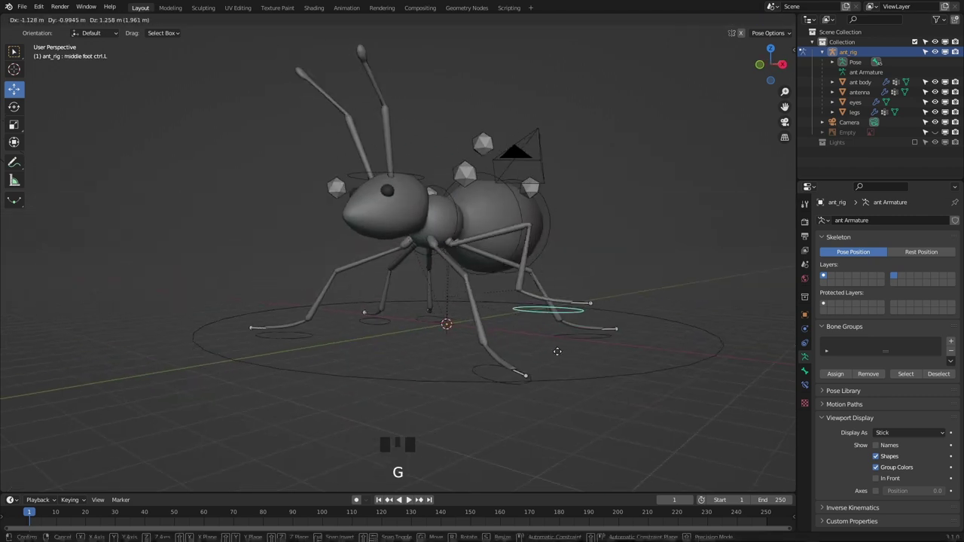
{"action": "right_click", "coordinate": [579, 371]}
{"action": "middle_click_drag", "start_coordinate": [580, 371], "coordinate": [561, 381]}
{"action": "left_click", "coordinate": [557, 320]}
{"action": "key", "text": "g"}
{"action": "left_click", "coordinate": [613, 319]}
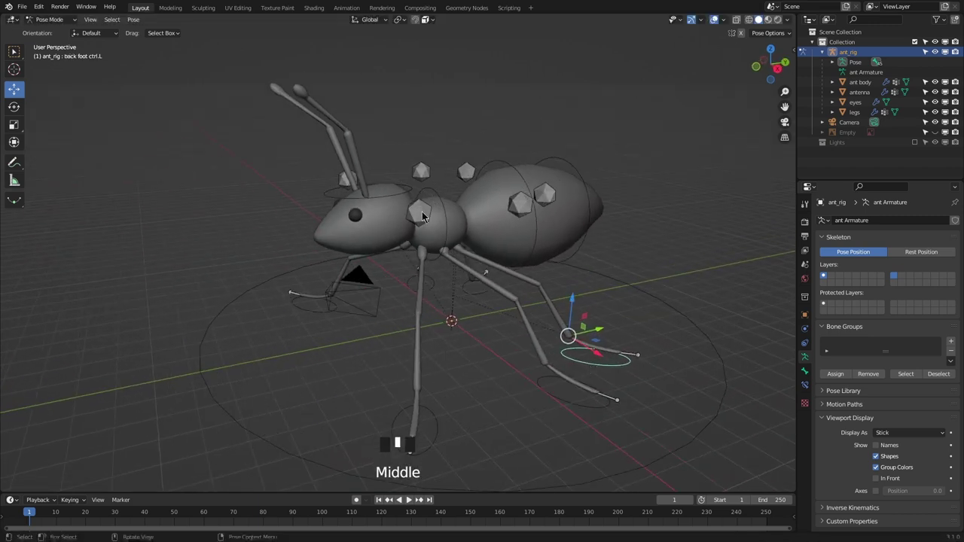
Step: Rotate the belly 01 bone and start moving the middle leg pull.L control
{"action": "left_click", "coordinate": [444, 213]}
{"action": "left_click", "coordinate": [556, 180]}
{"action": "key", "text": "r"}
{"action": "middle_click_drag", "start_coordinate": [556, 181], "coordinate": [466, 286]}
{"action": "scroll", "coordinate": [467, 286], "scroll_direction": "down", "scroll_amount": 1}
{"action": "left_click", "coordinate": [430, 319]}
{"action": "key", "text": "g"}
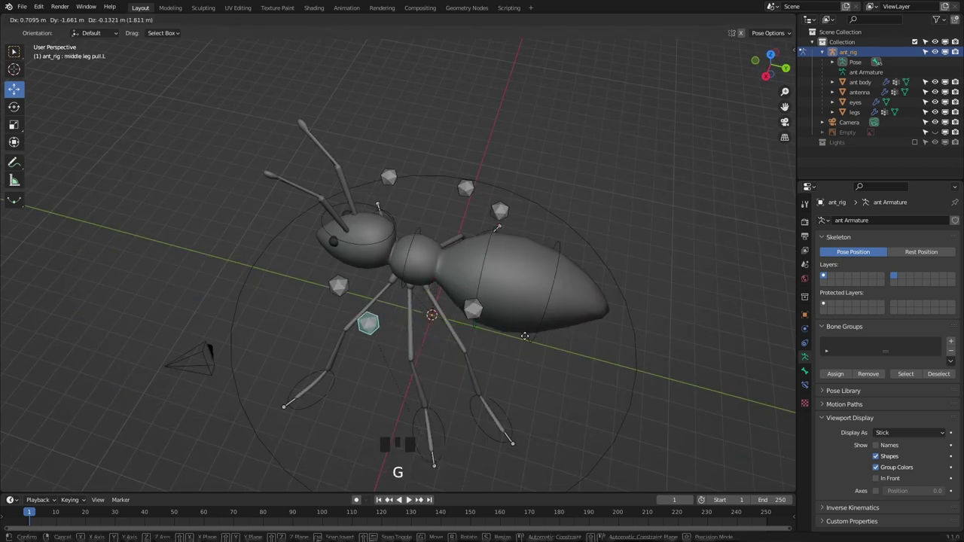